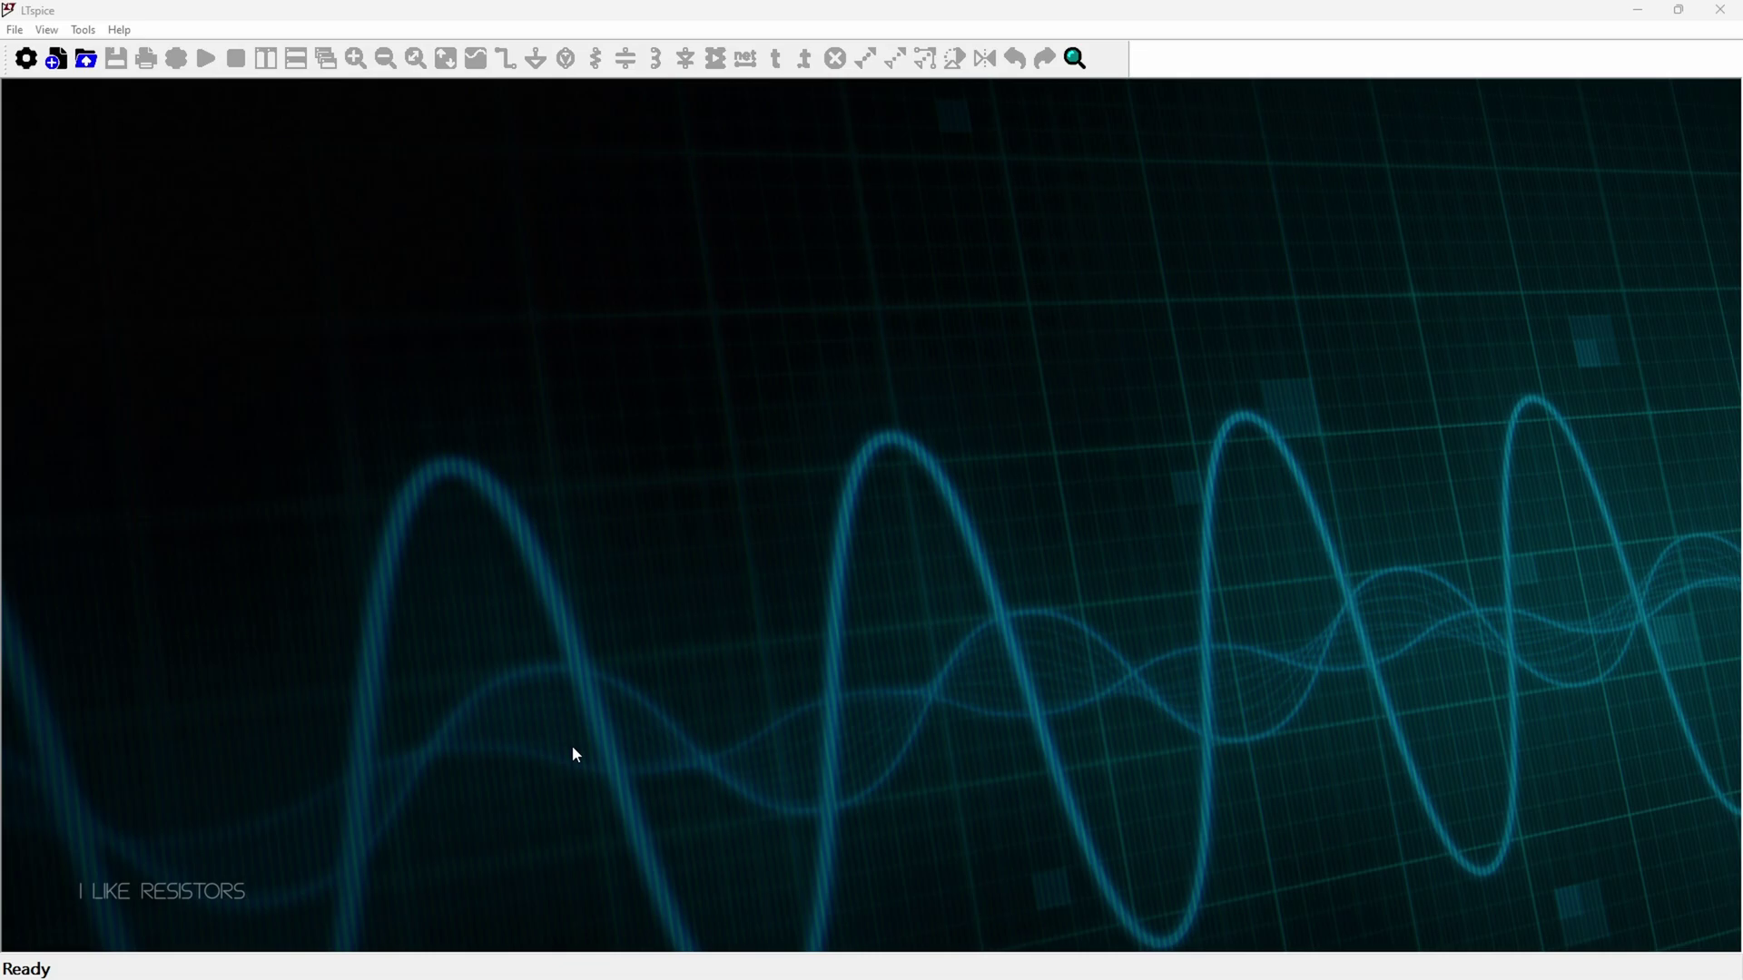
# Step: Move the voltage divider reference sketch out of the way and start a new blank schematic
pyautogui.click(383, 670)
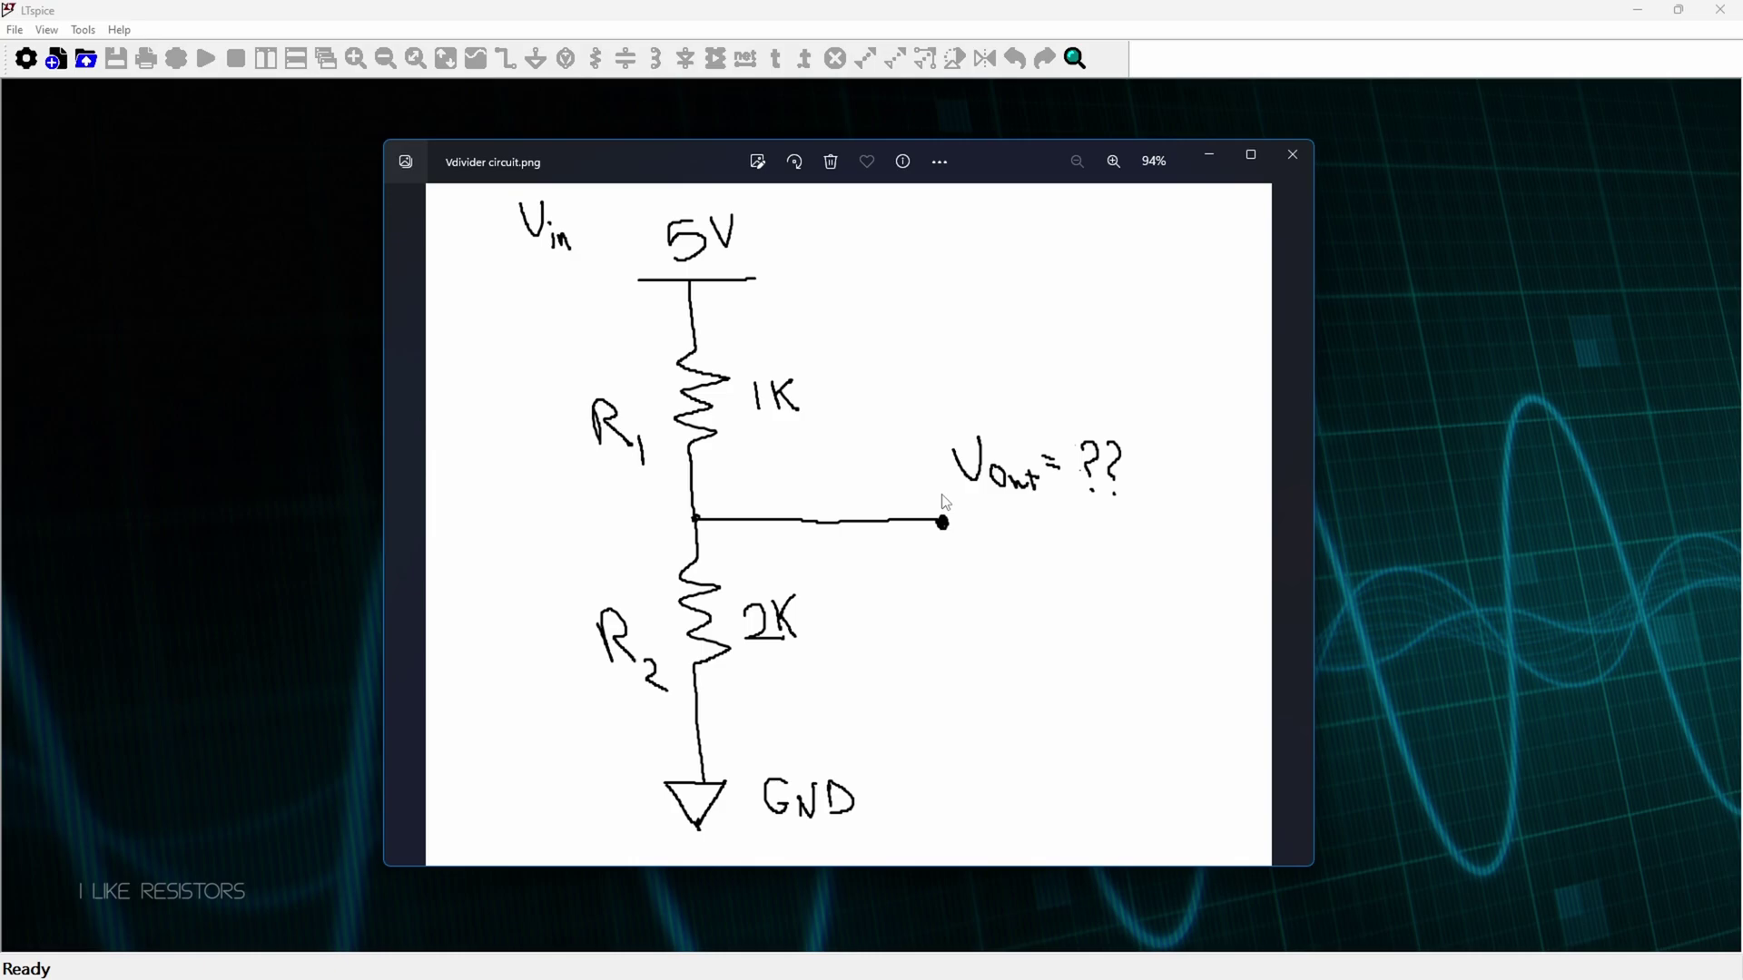
pyautogui.moveTo(669, 164); pyautogui.dragTo(0, 245)
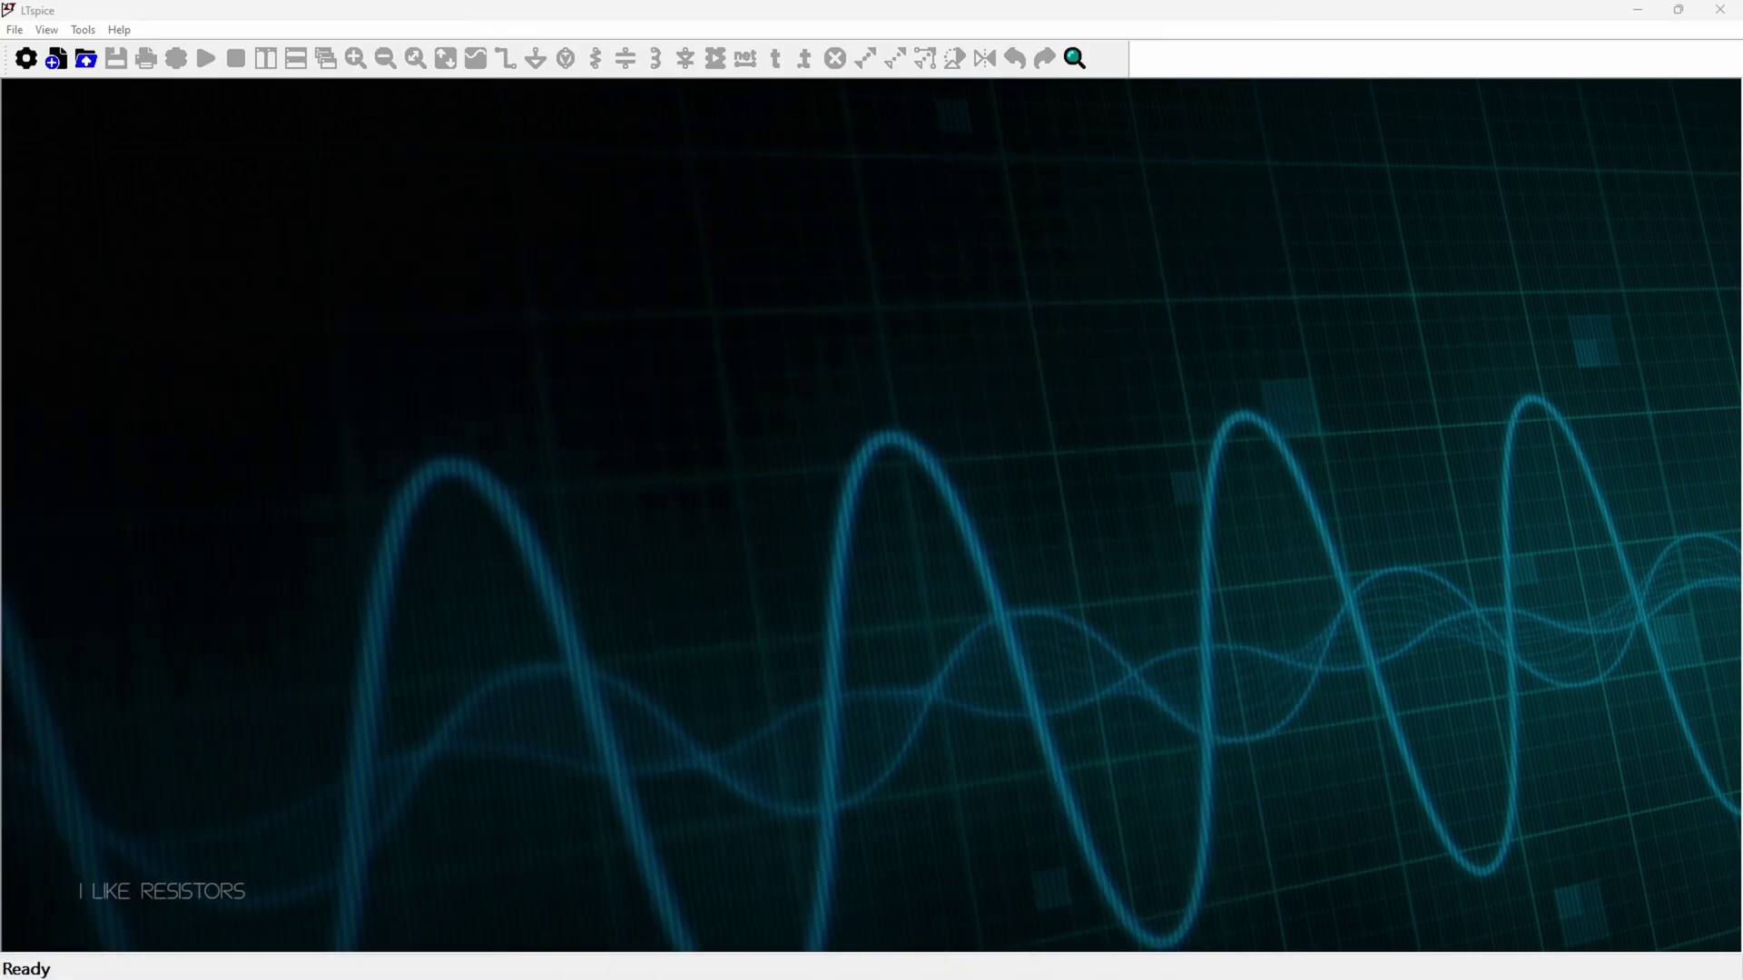
pyautogui.click(391, 298)
pyautogui.click(255, 295)
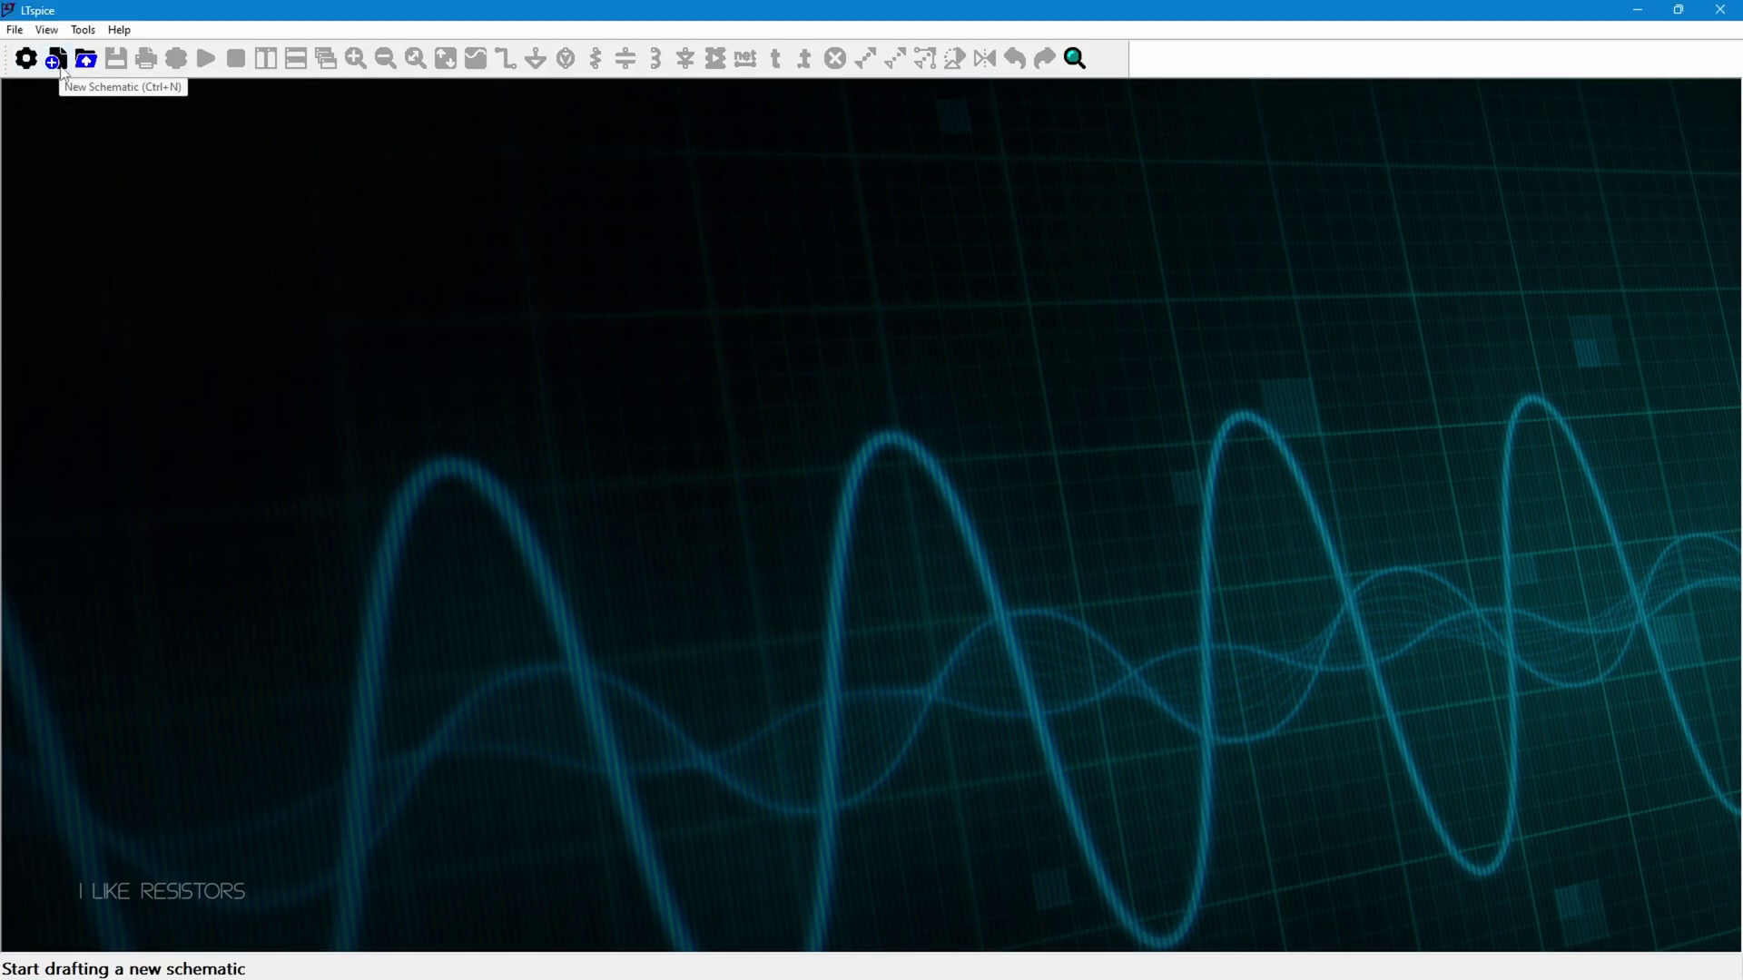
pyautogui.click(15, 29)
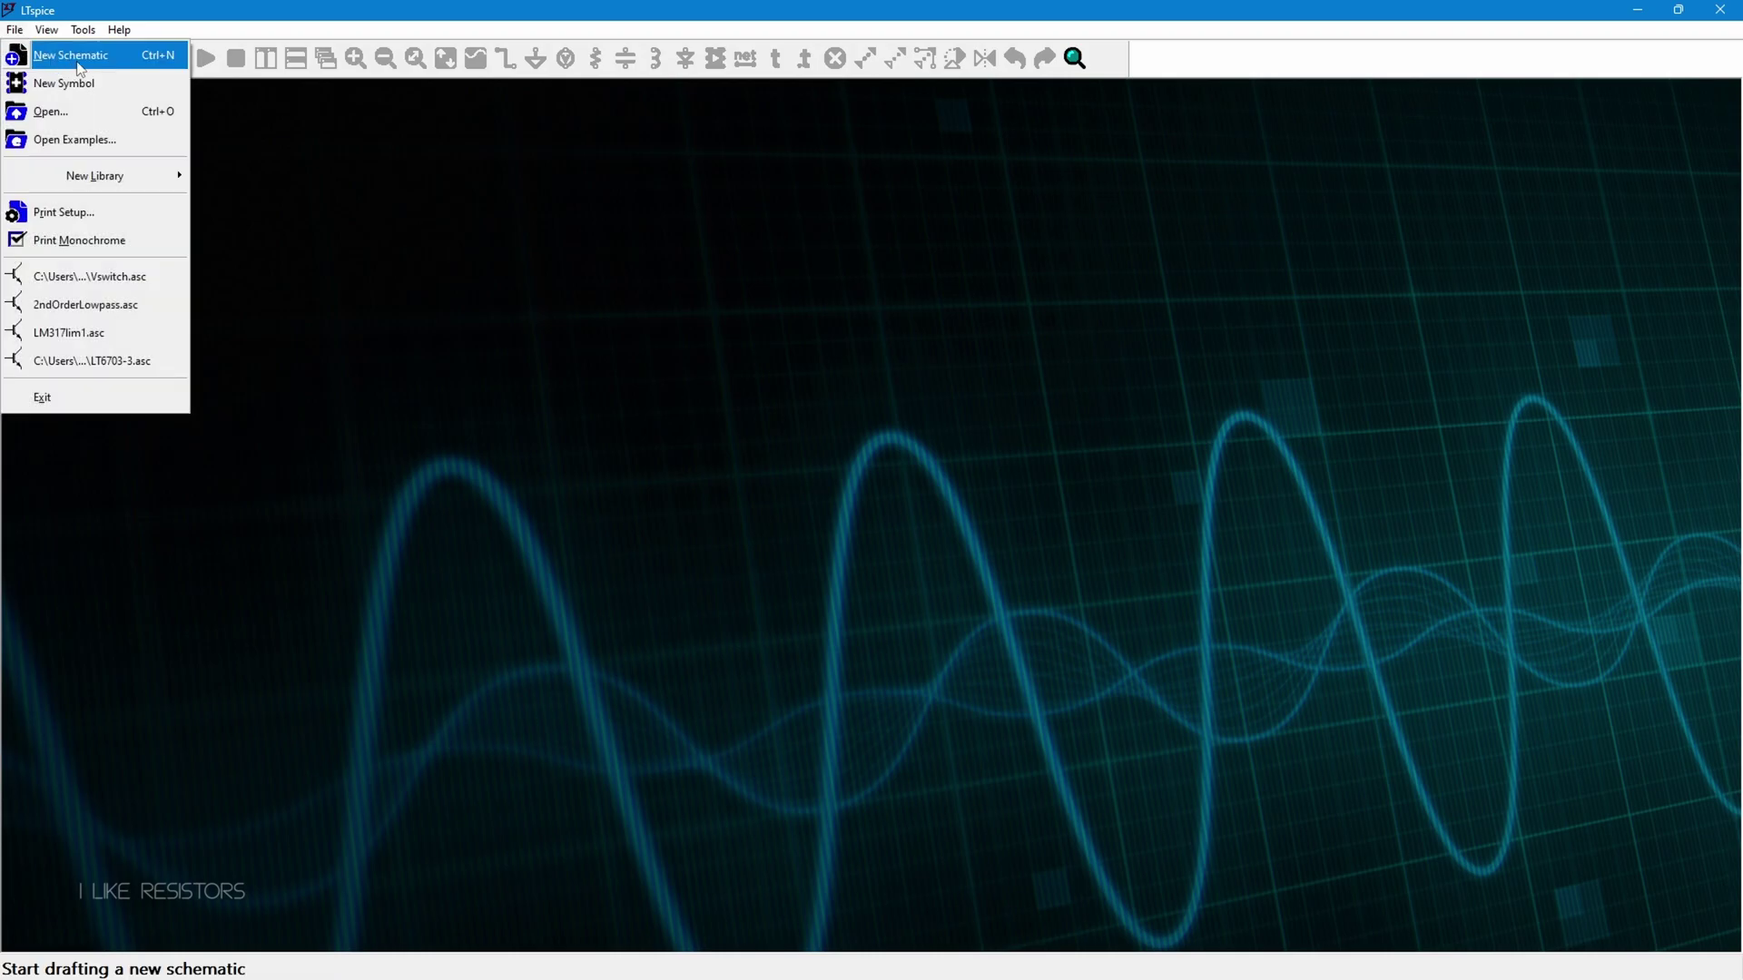
pyautogui.click(433, 280)
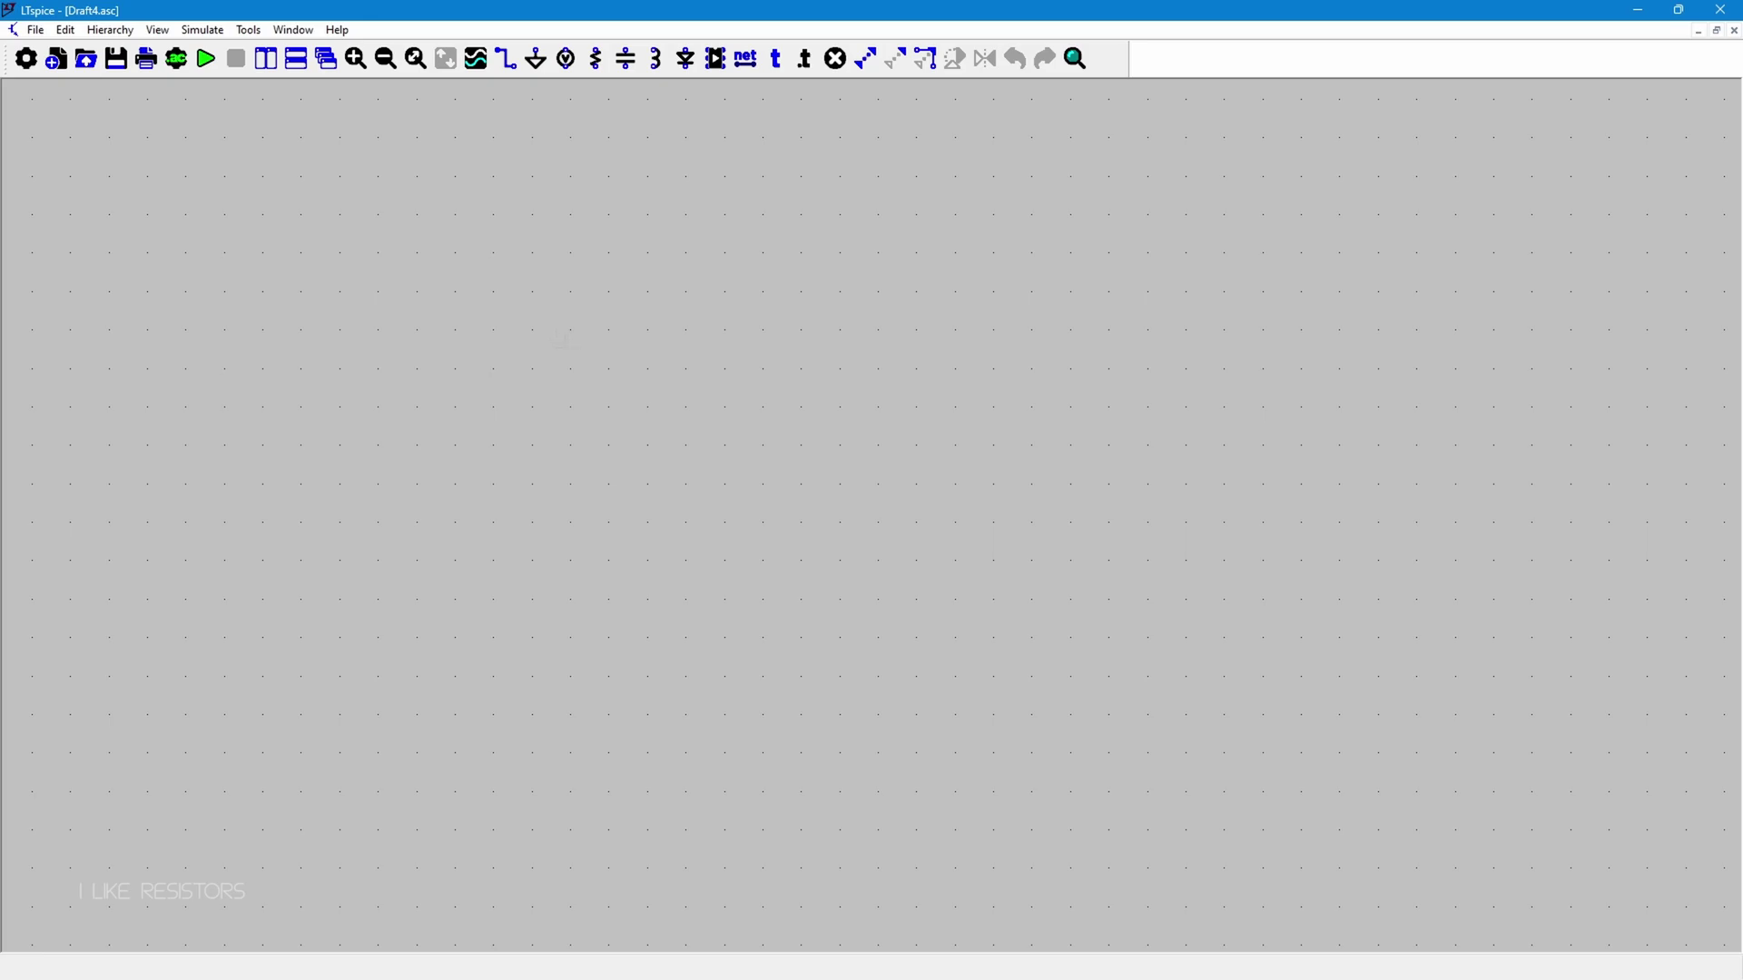
# Step: Check the voltage divider reference sketch and start placing a voltage source in the empty schematic
pyautogui.hotkey('alt', 'Tab')
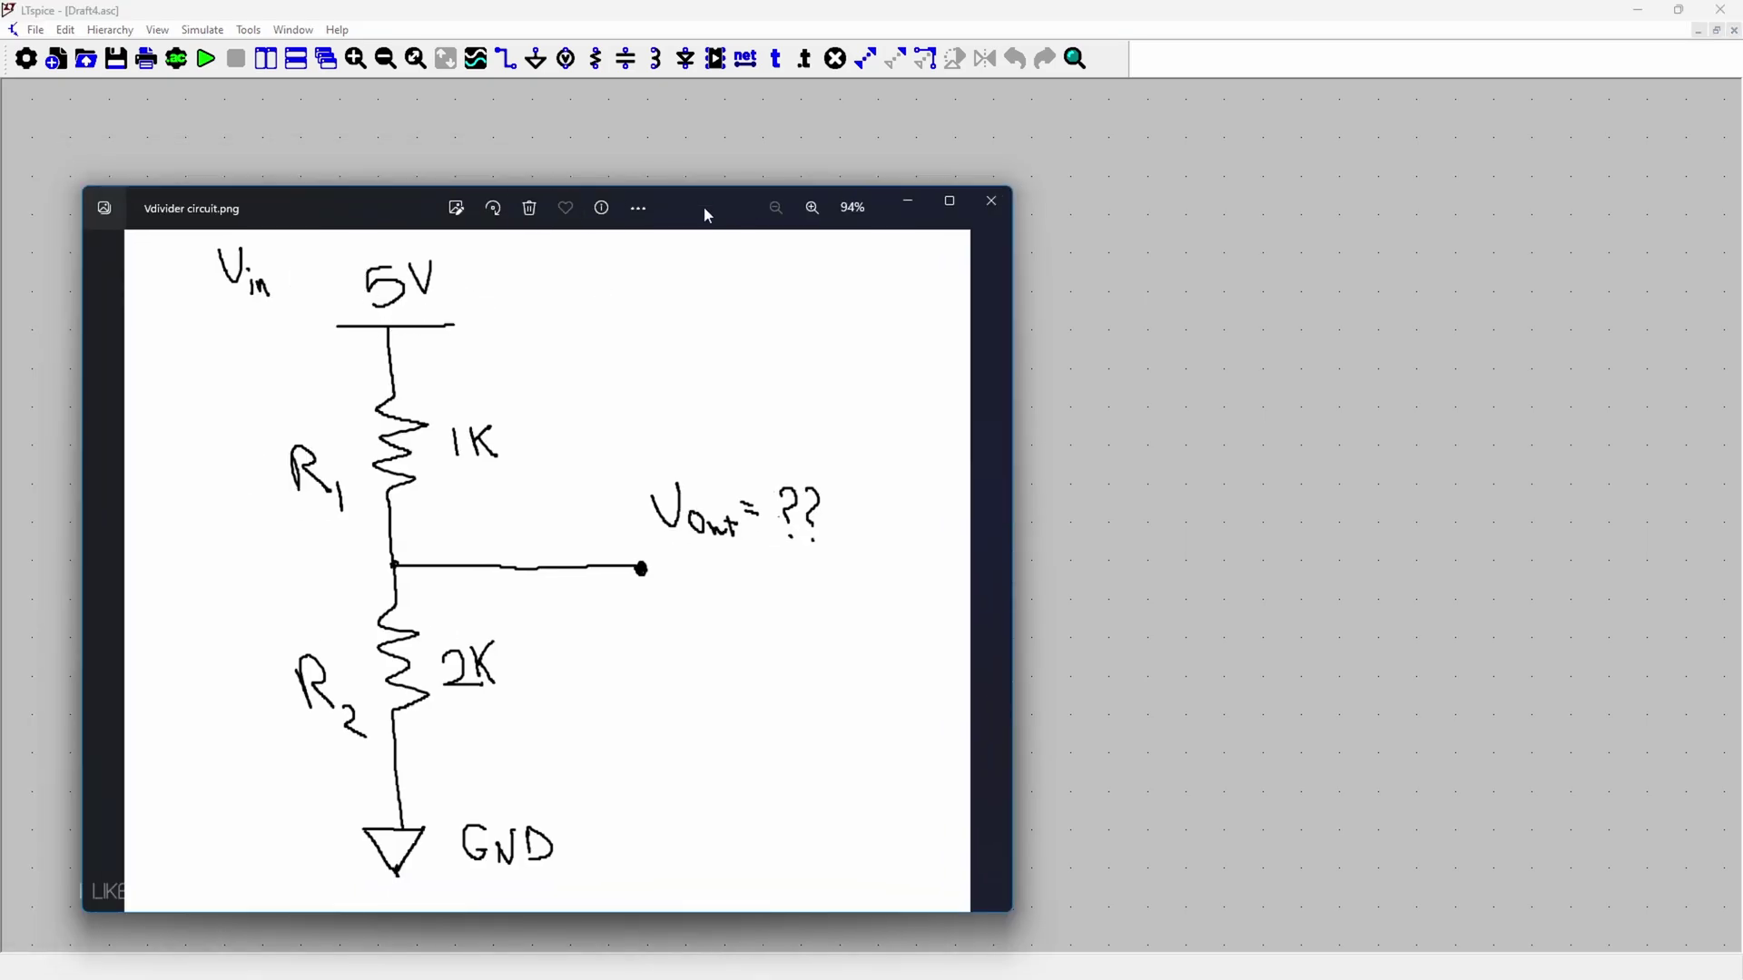
pyautogui.moveTo(704, 205); pyautogui.dragTo(0, 208)
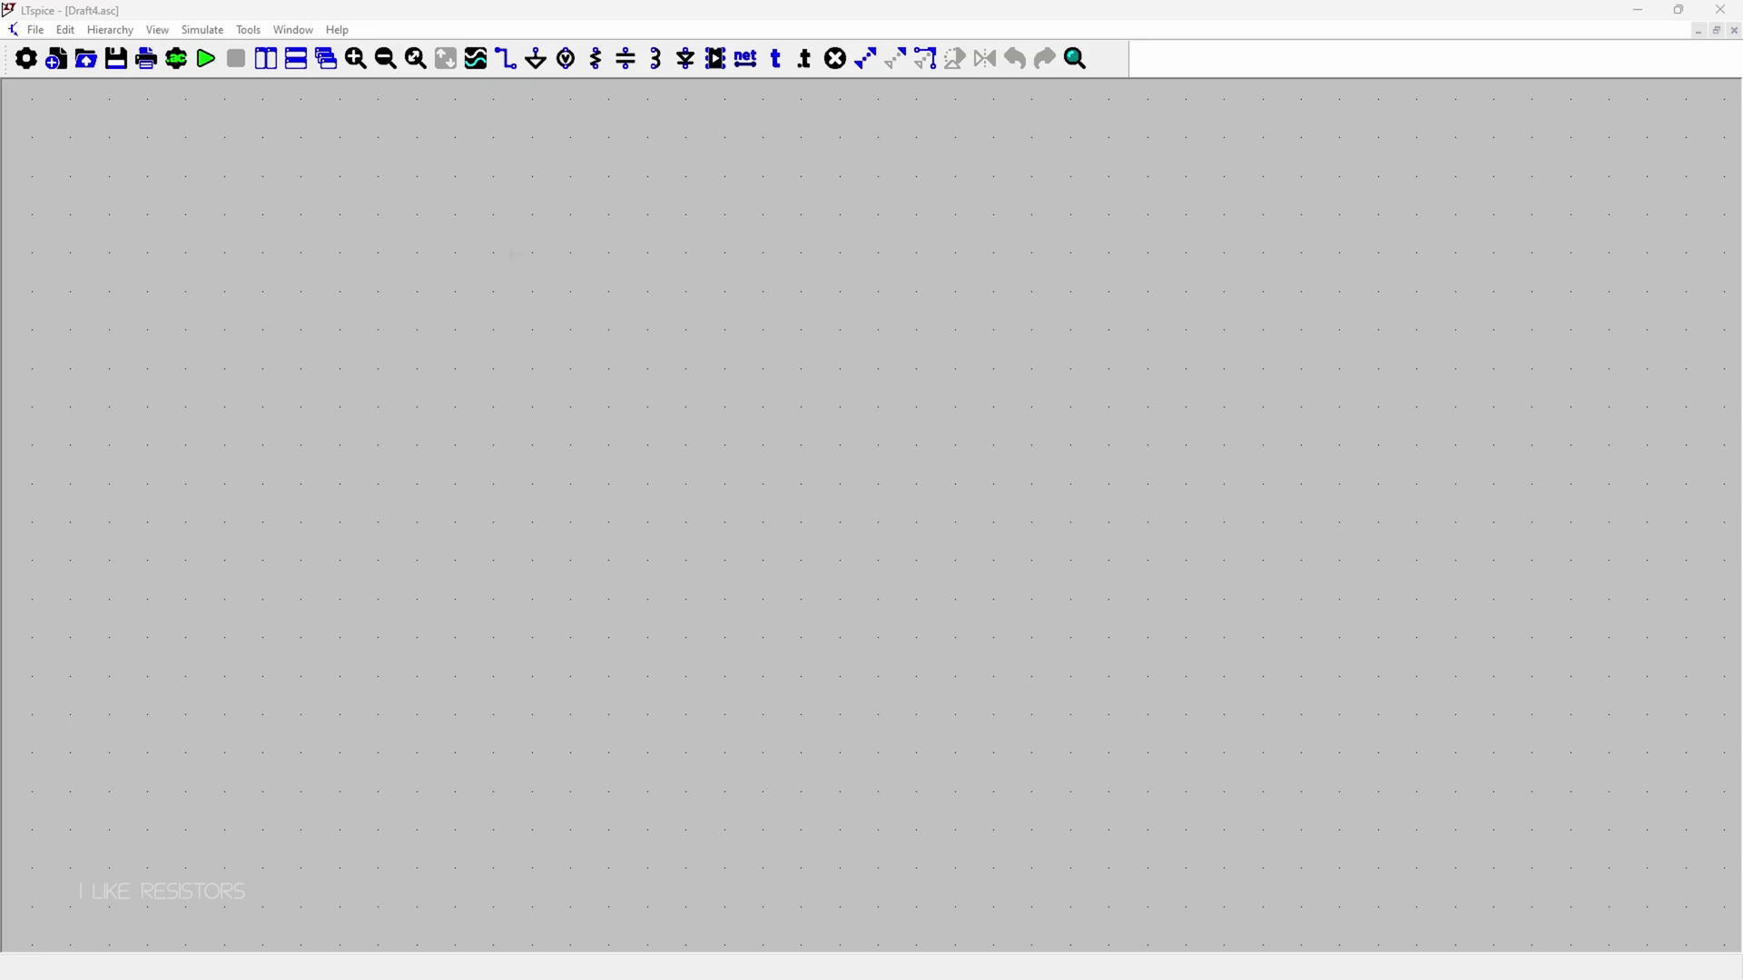
pyautogui.click(606, 20)
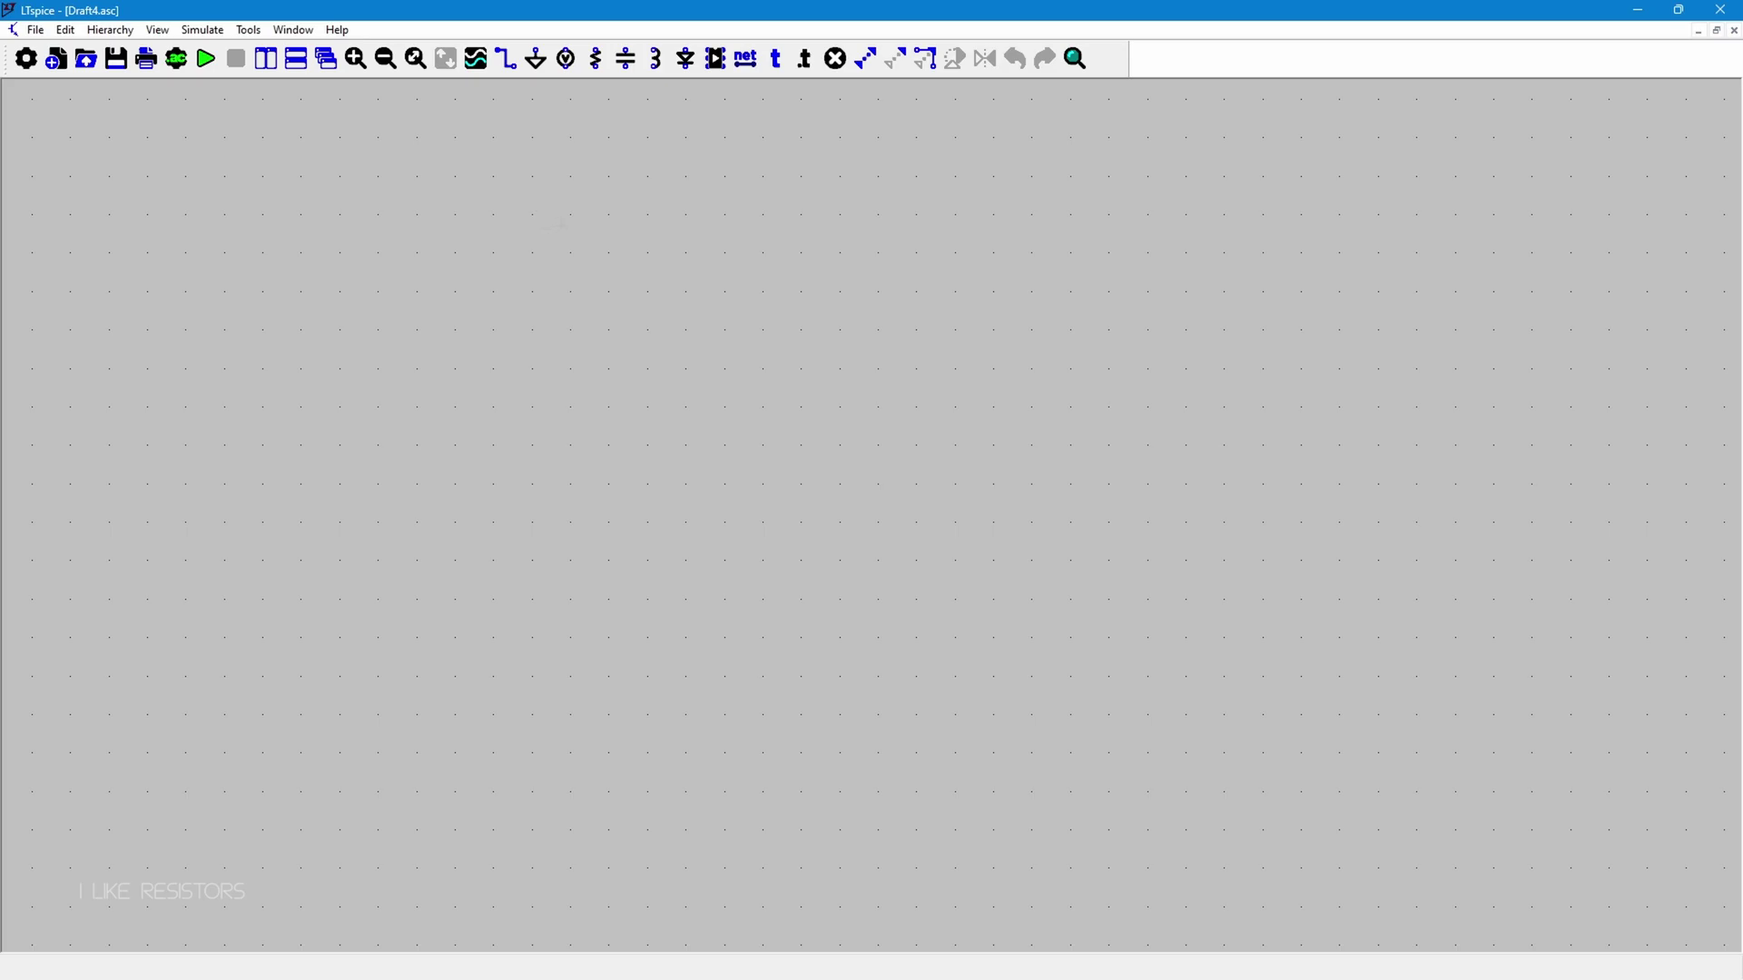
pyautogui.press('v')
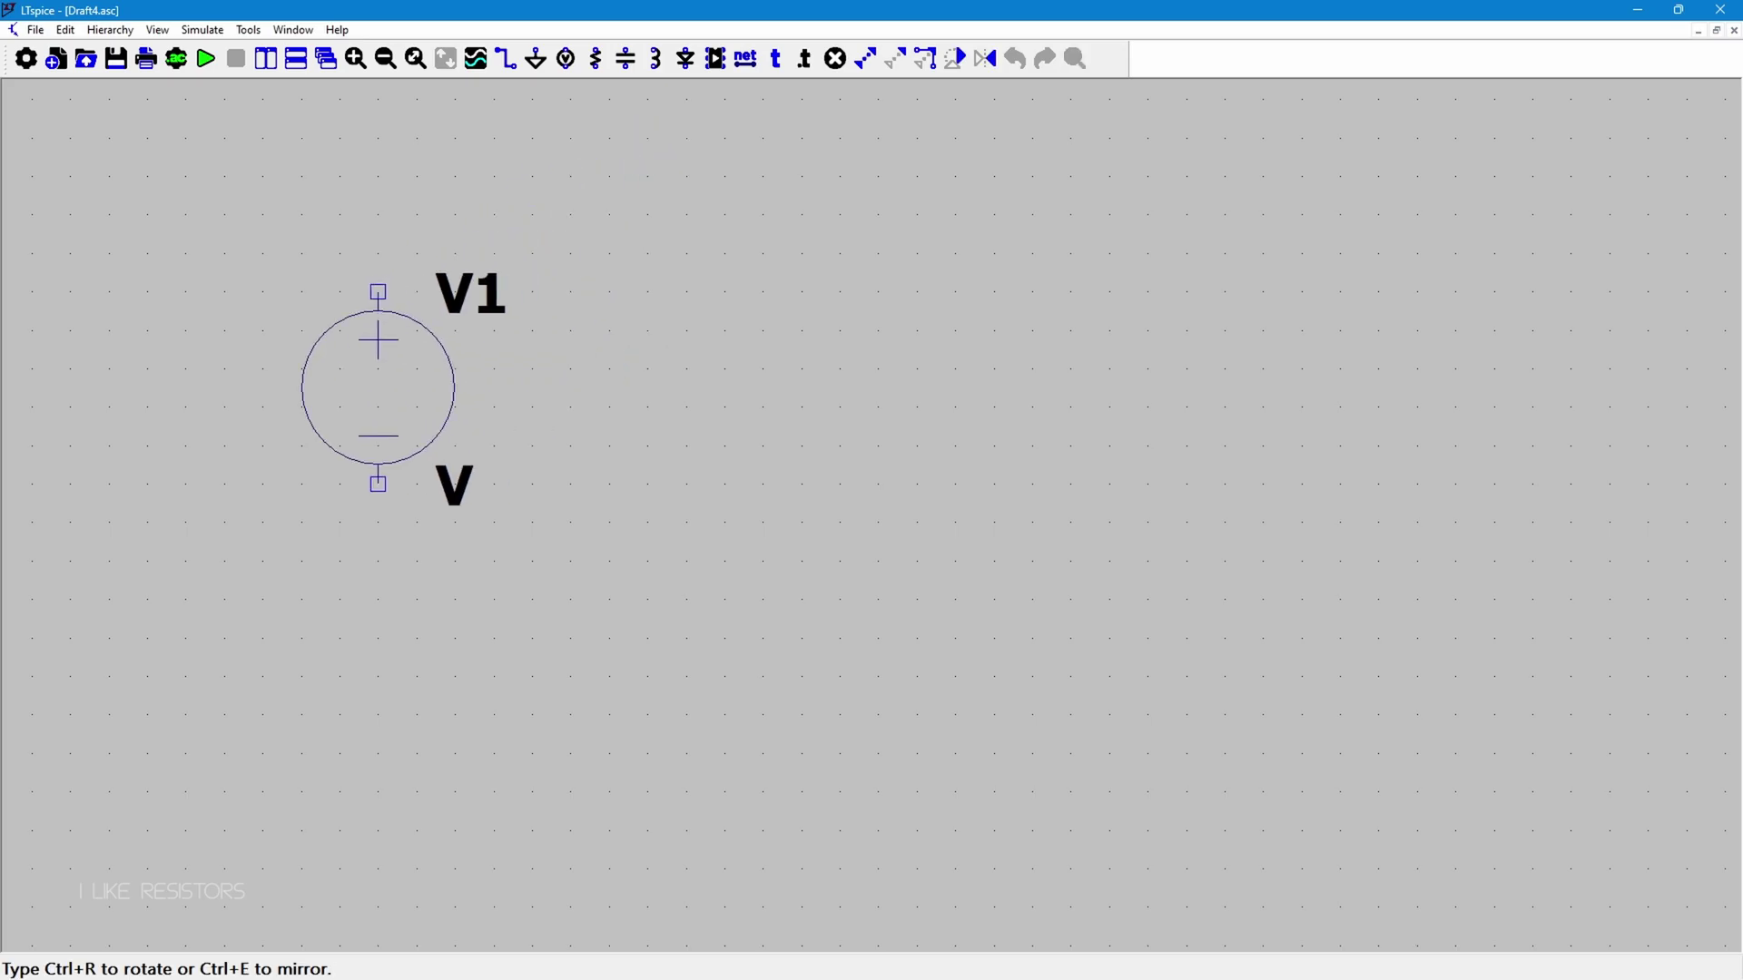
pyautogui.scroll(-3, 390, 445)
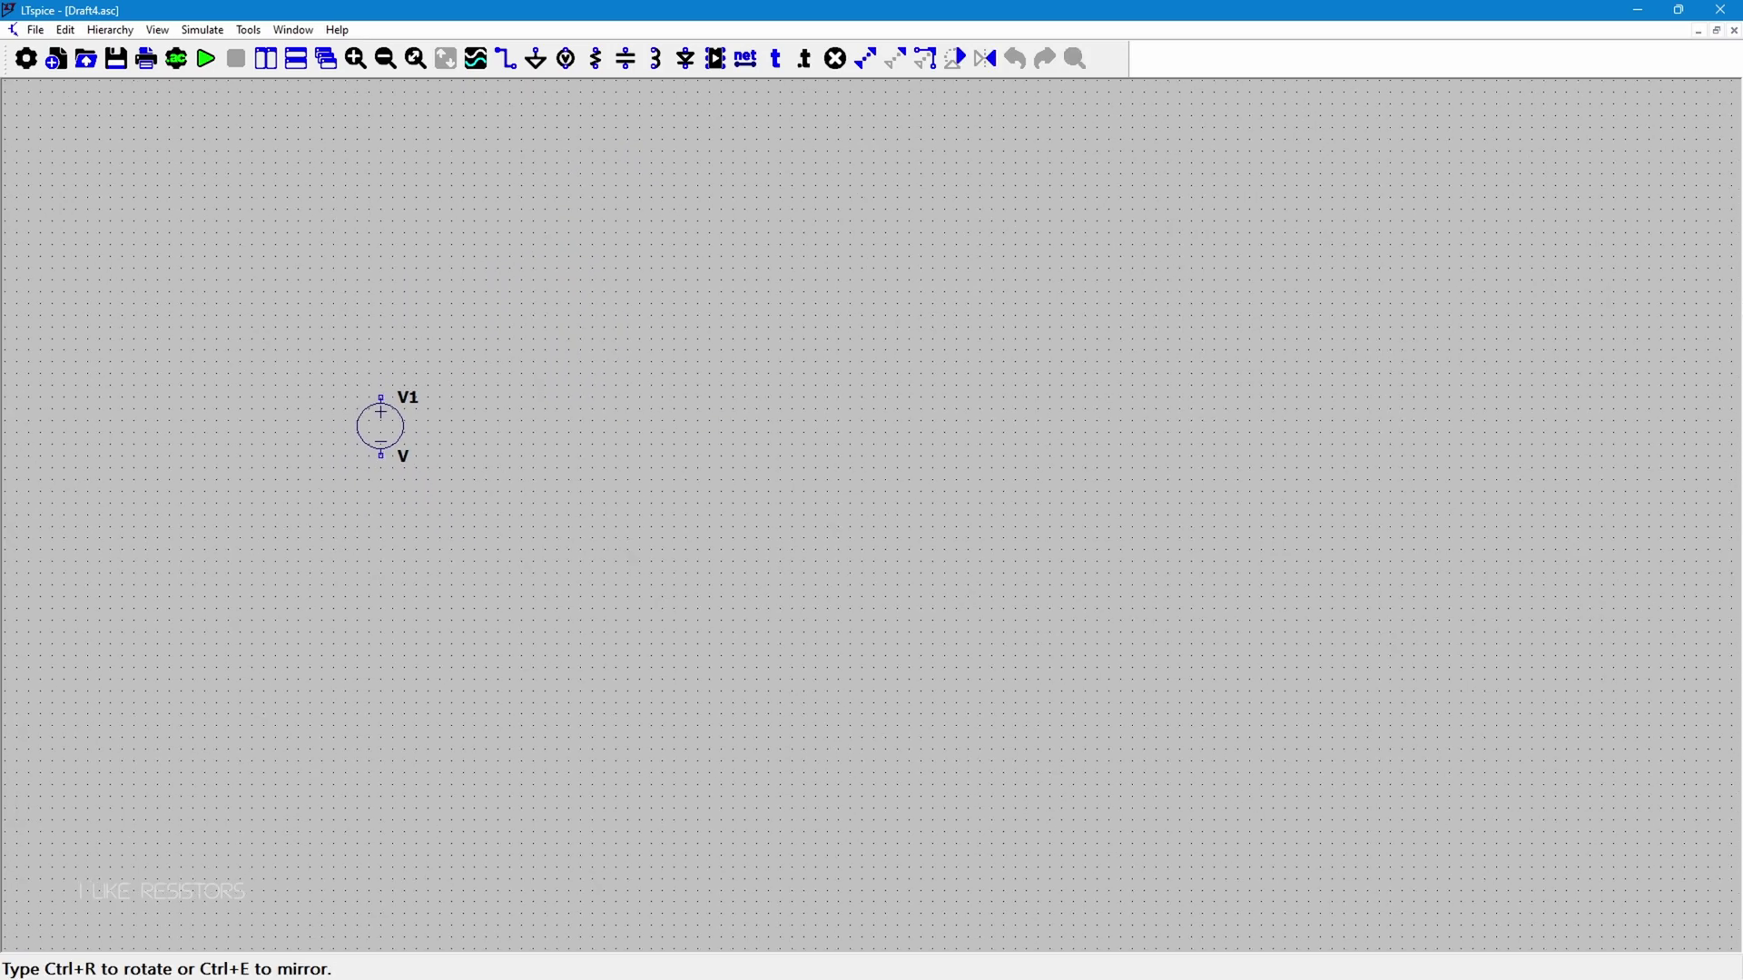
pyautogui.scroll(2, 446, 435)
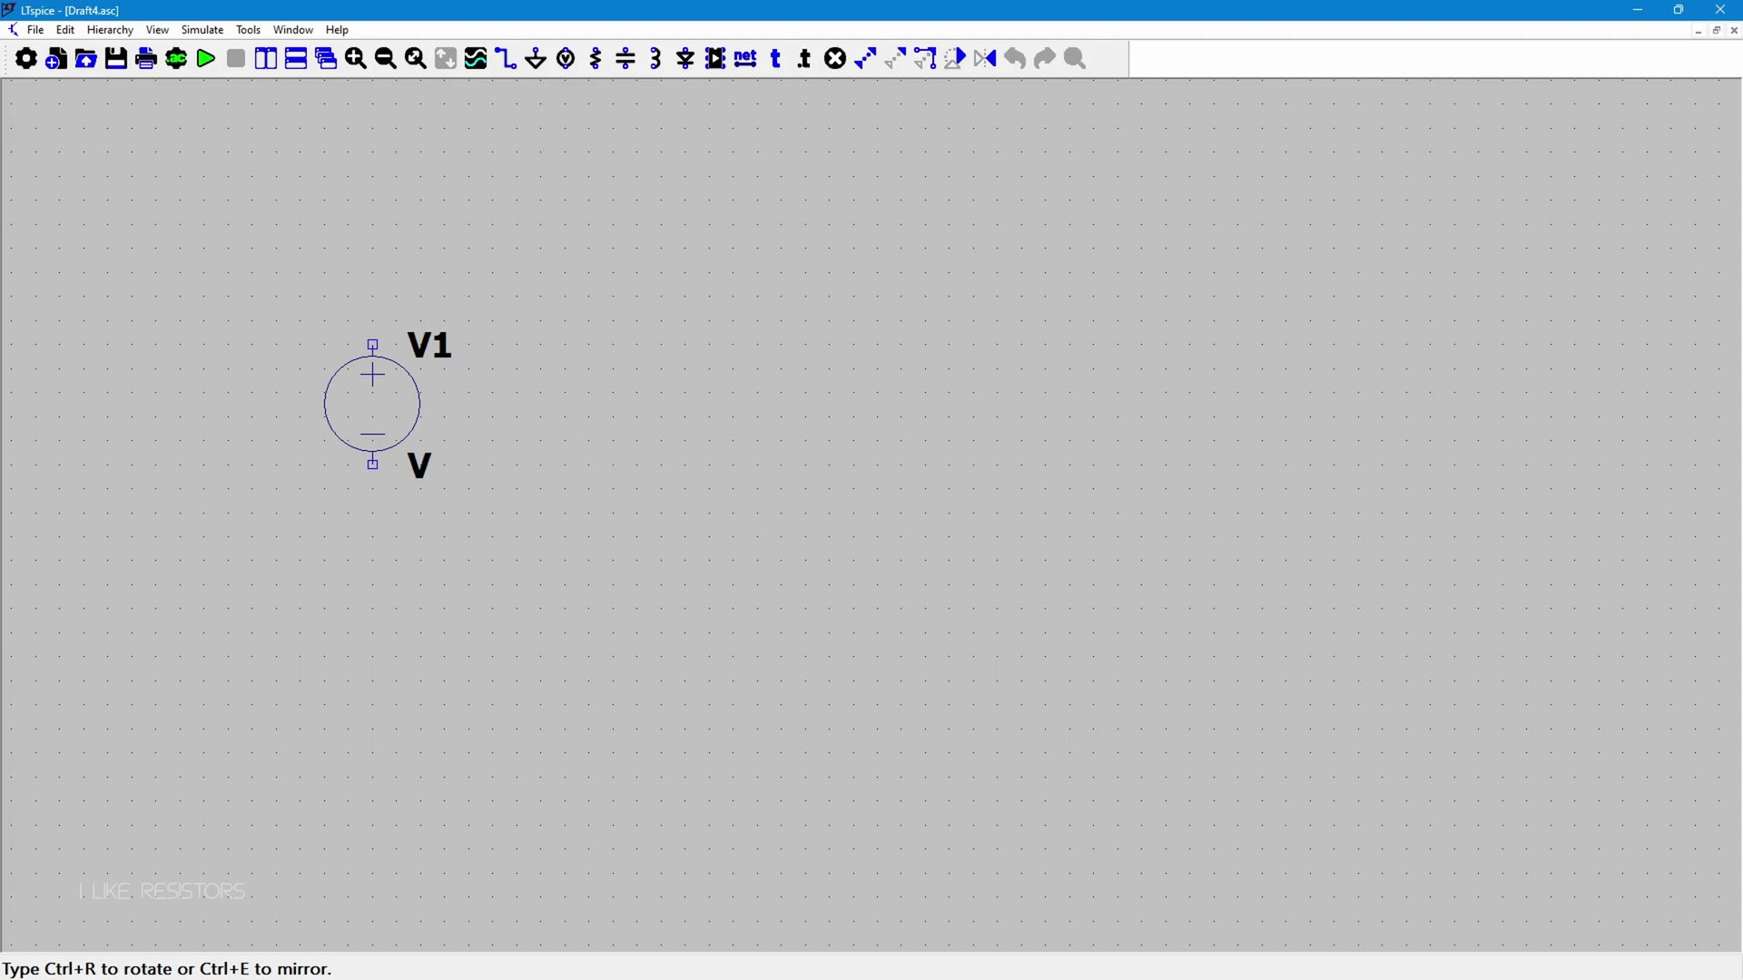
# Step: Try rotating and mirroring the voltage source symbol before placing it
pyautogui.hotkey('ctrl', 'r')
pyautogui.hotkey('ctrl', 'r')
pyautogui.hotkey('ctrl', 'r')
pyautogui.hotkey('ctrl', 'r')
pyautogui.hotkey('ctrl', 'r')
pyautogui.hotkey('ctrl', 'r')
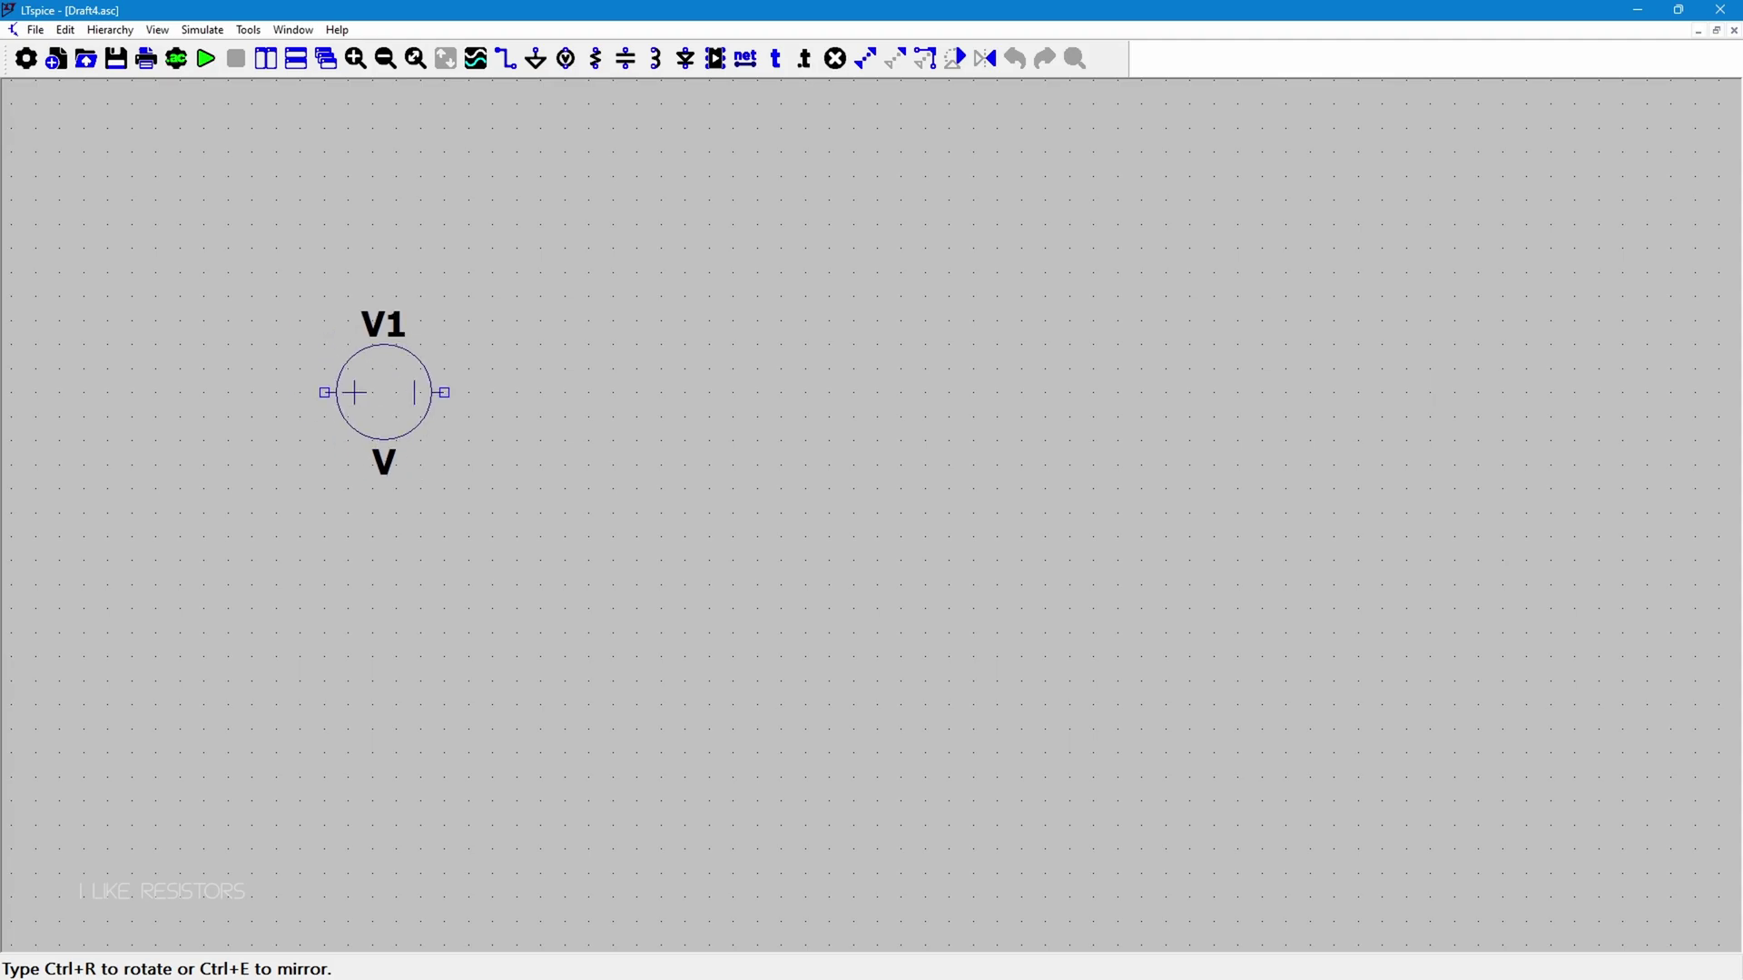
pyautogui.hotkey('ctrl', 'r')
pyautogui.hotkey('ctrl', 'r')
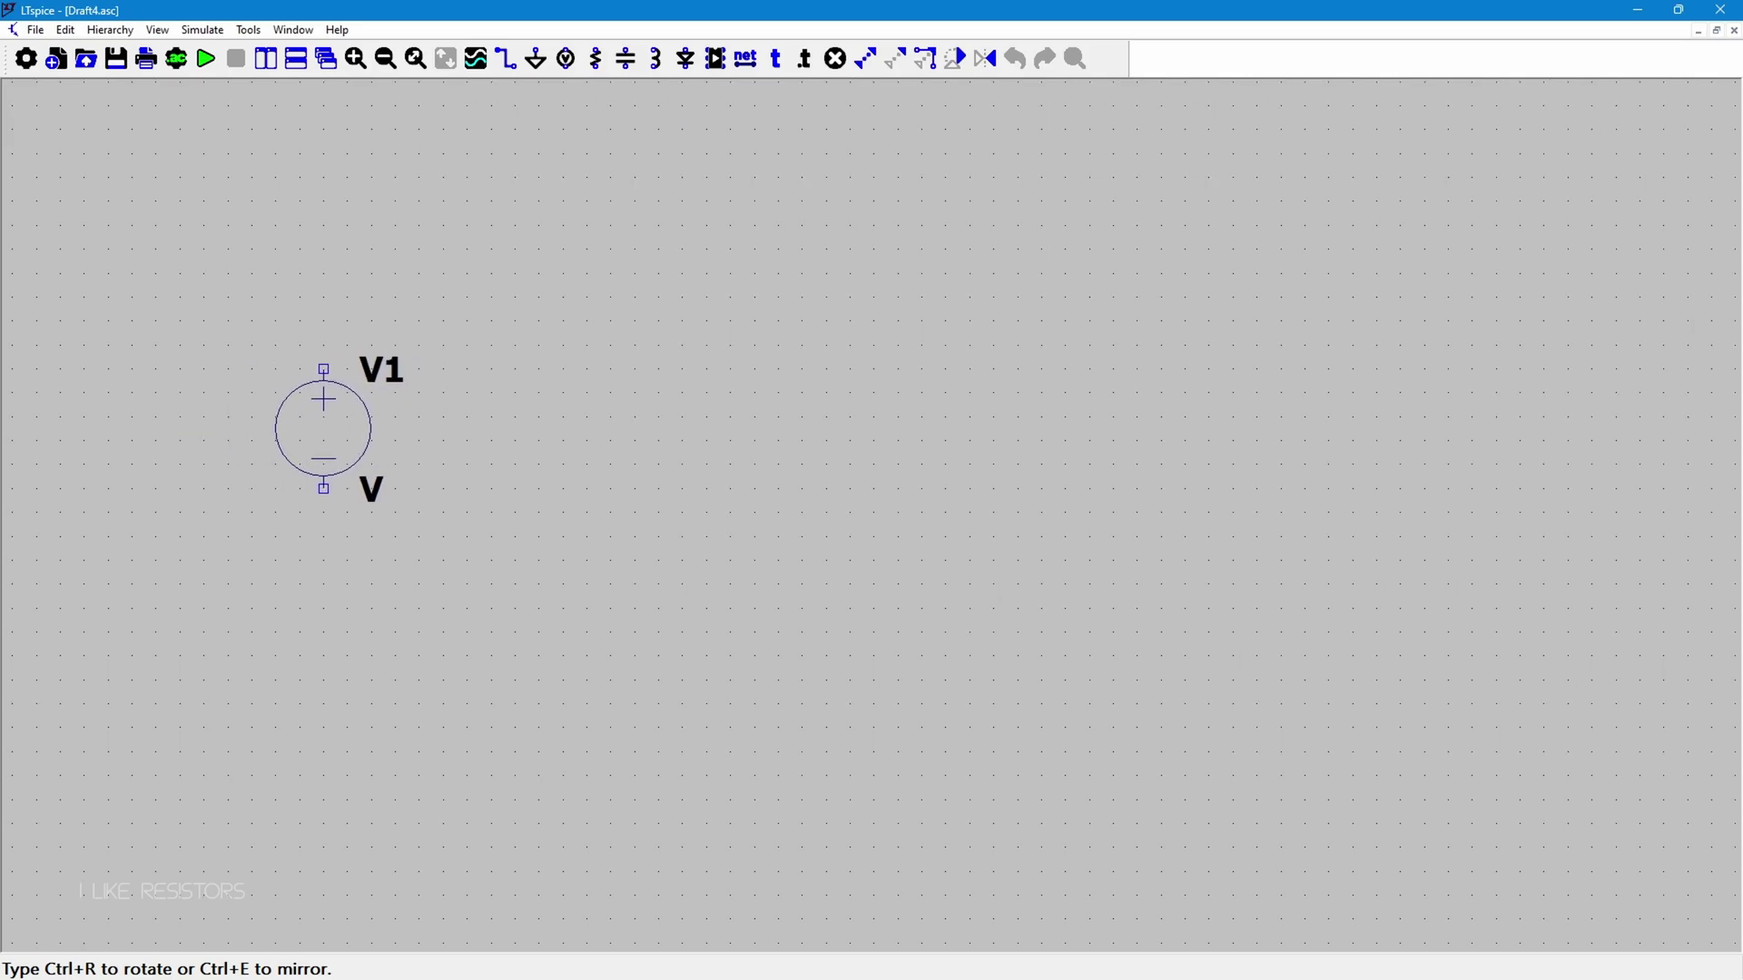
pyautogui.hotkey('ctrl', 'e')
pyautogui.hotkey('ctrl', 'e')
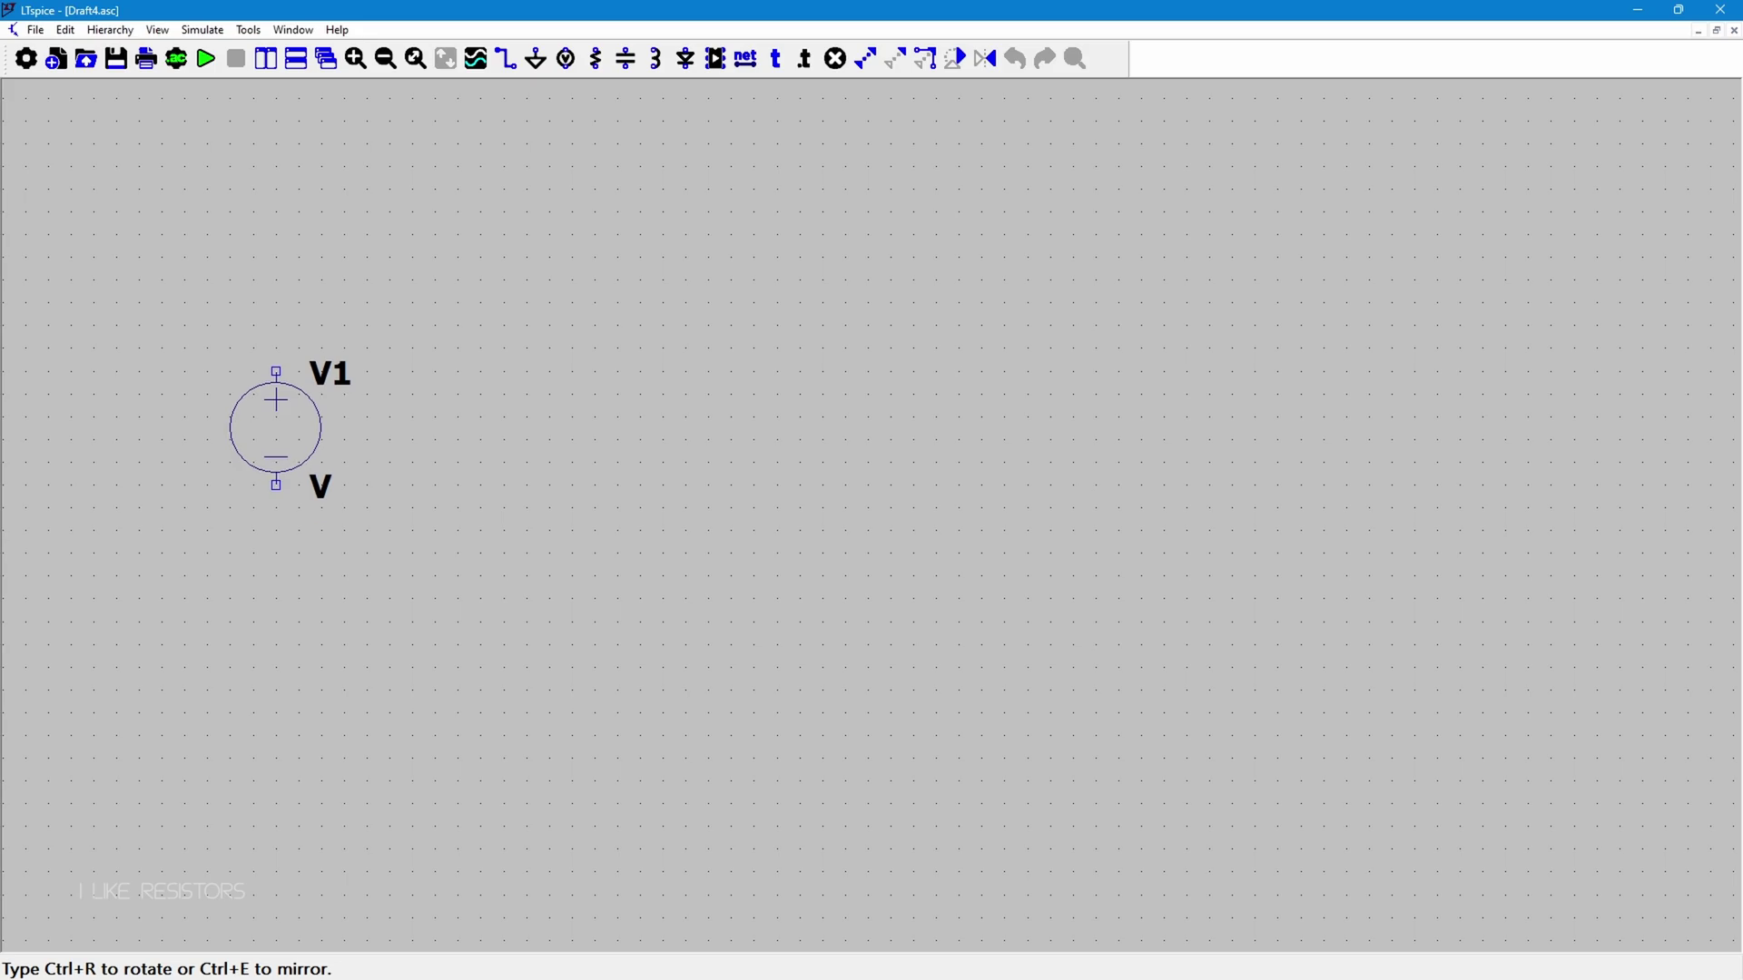
# Step: Place a single upright voltage source in the schematic and put a ground symbol directly below it
pyautogui.click(277, 427)
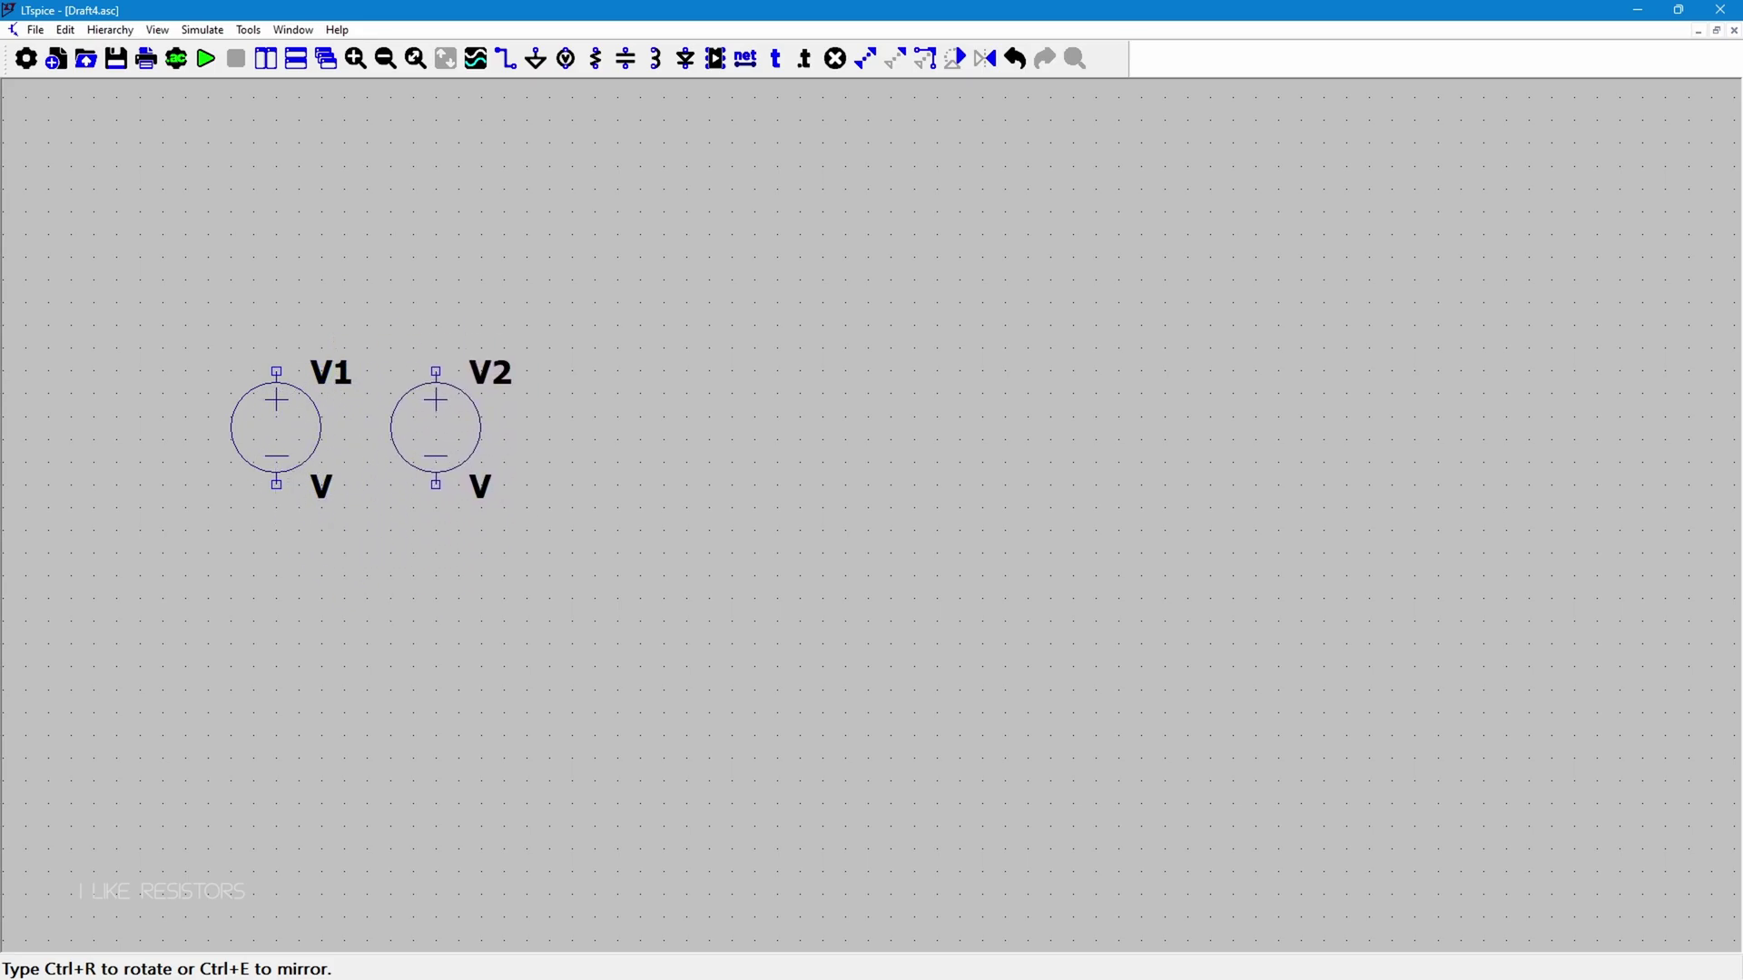
pyautogui.press('Escape')
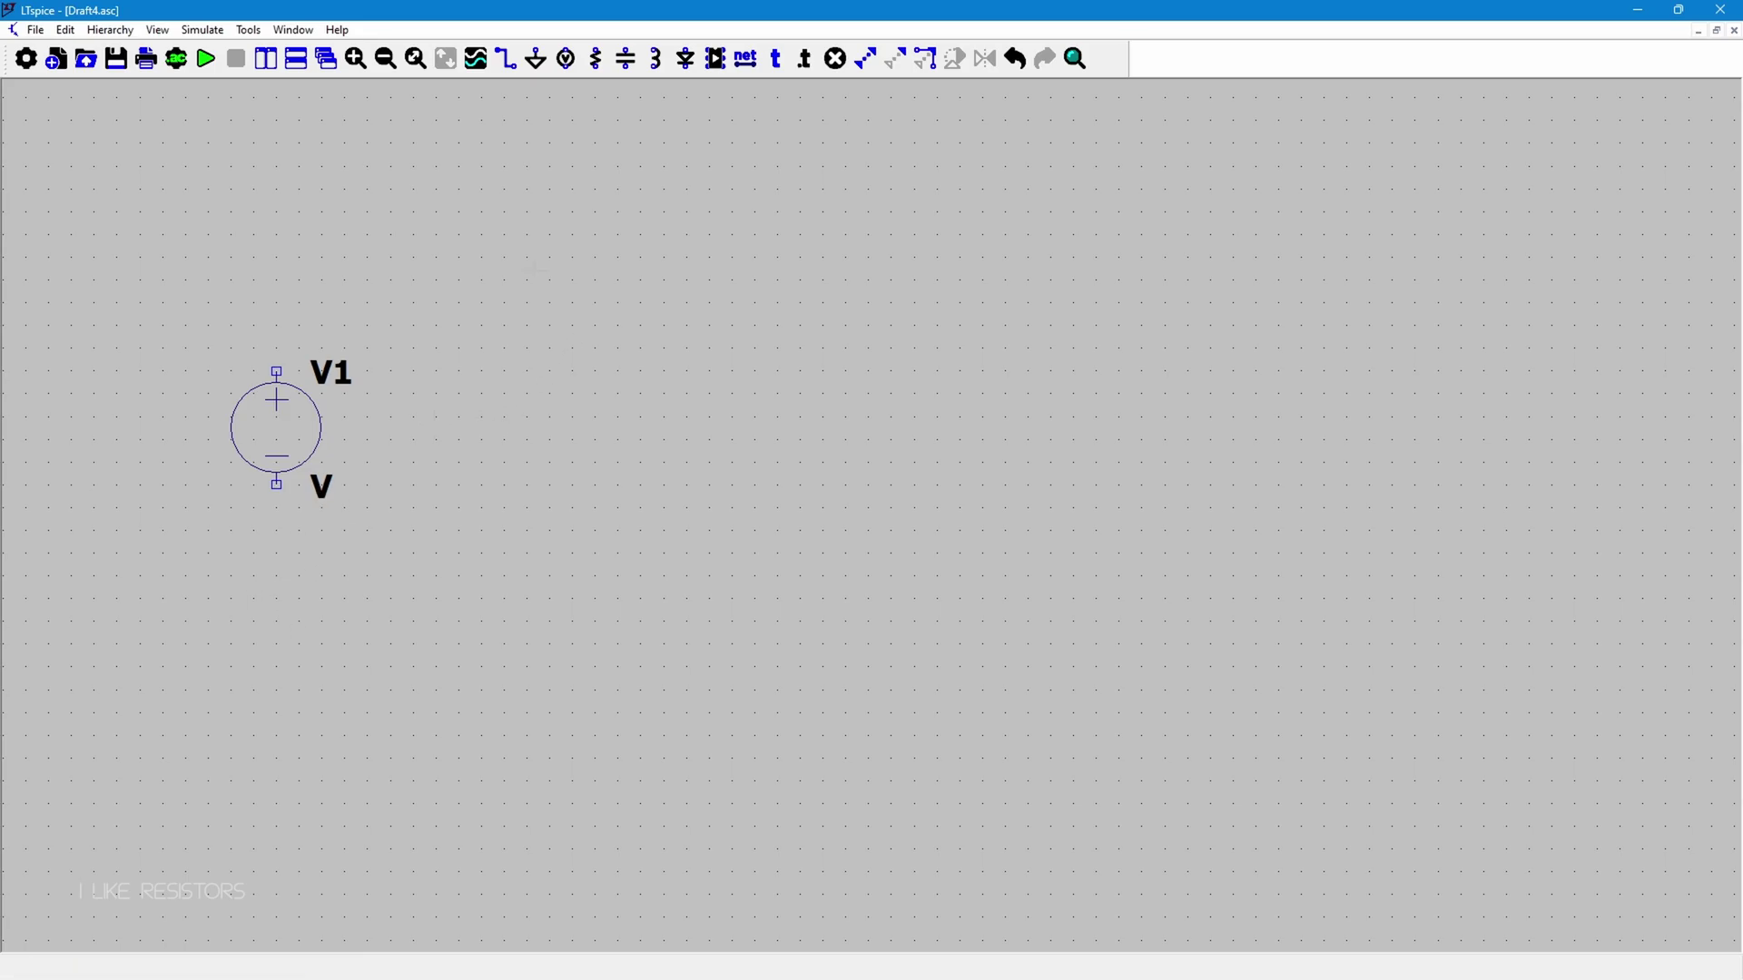
pyautogui.click(538, 73)
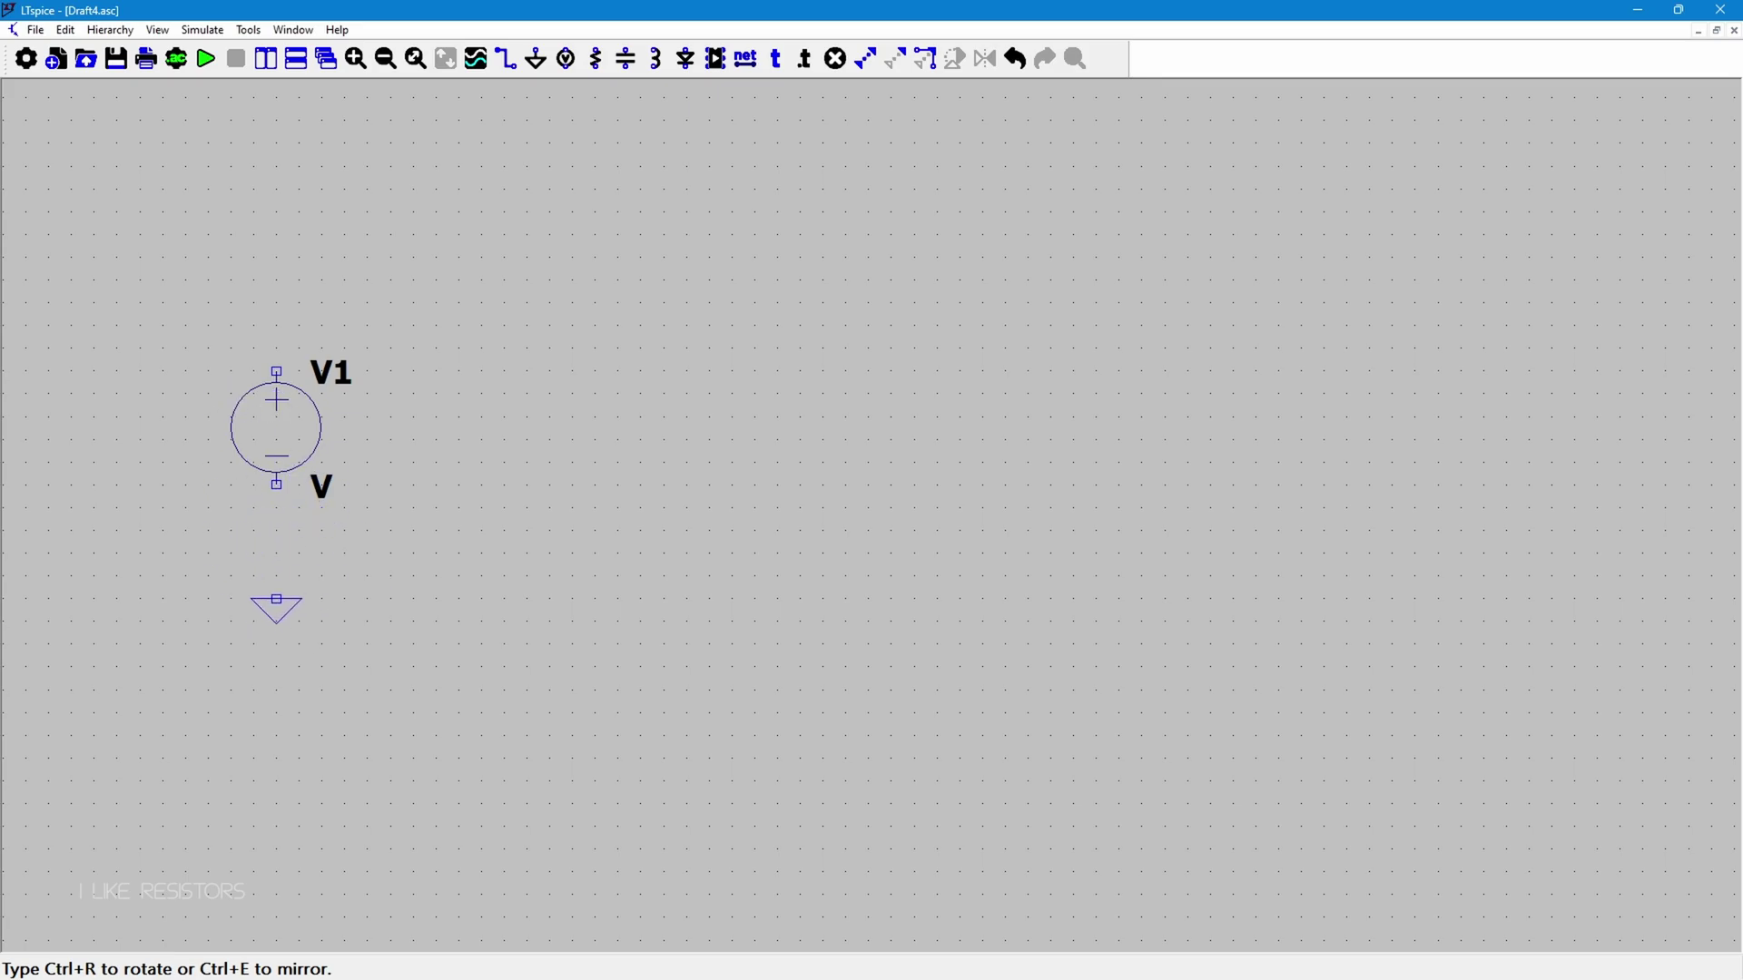
pyautogui.click(277, 553)
pyautogui.press('Escape')
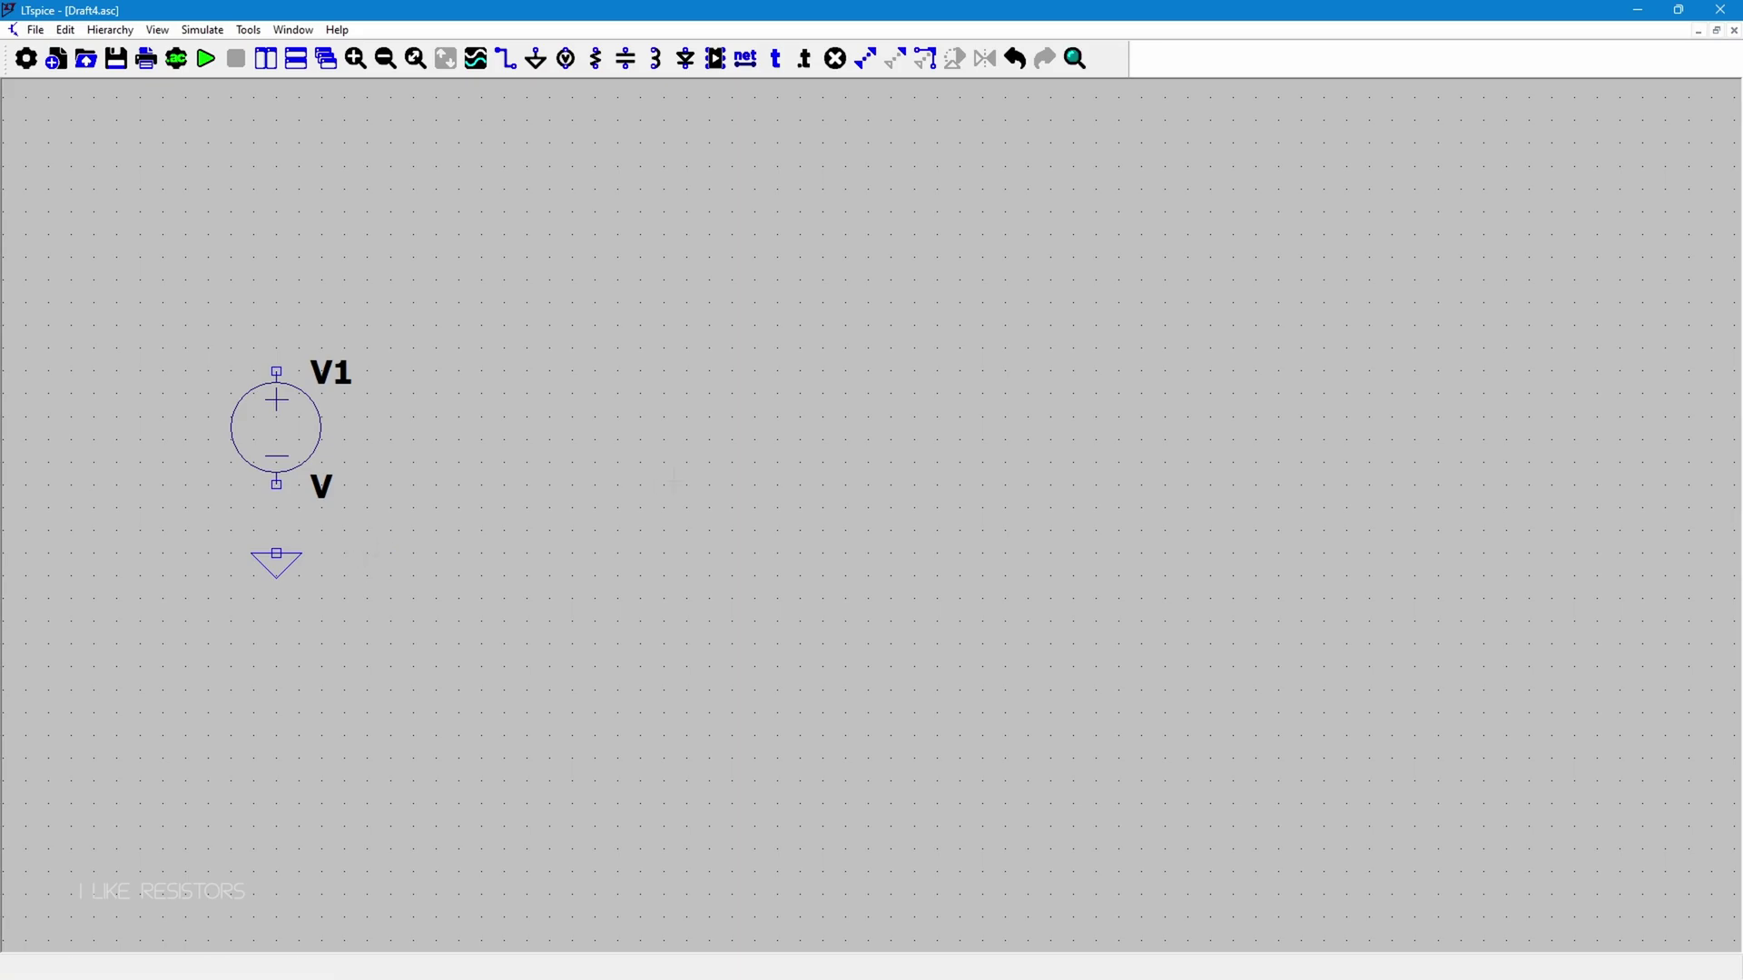
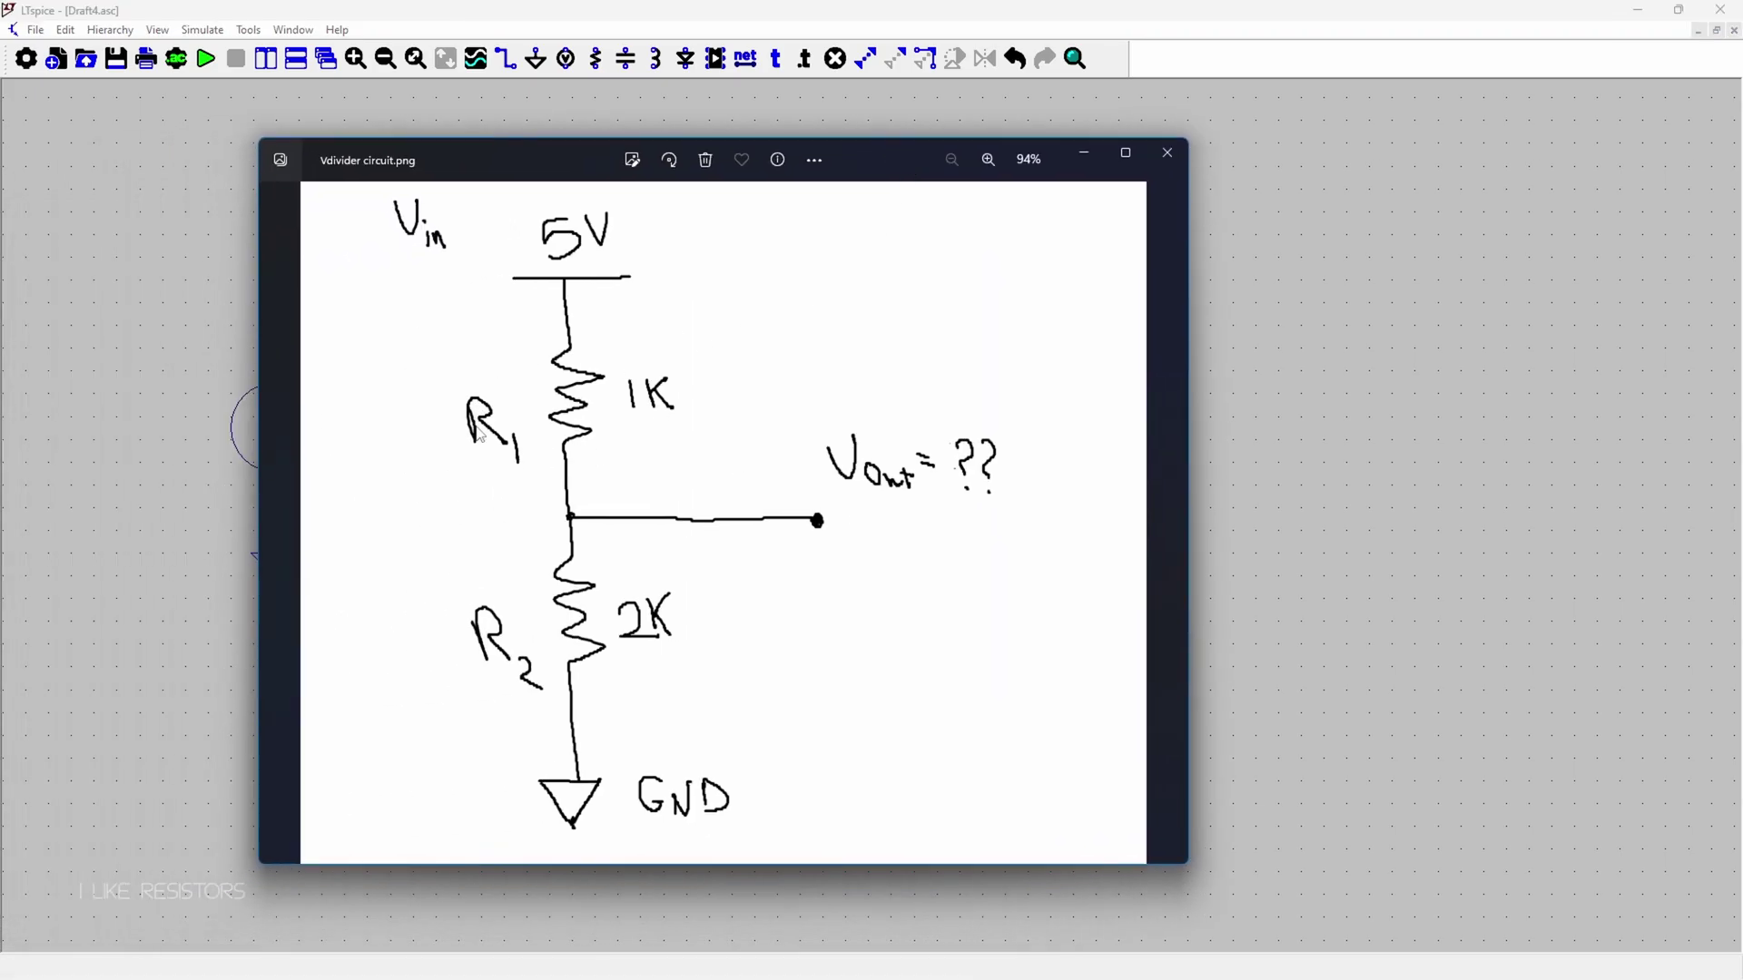
# Step: Following the reference sketch, place two vertical resistors in a column to the right of V1 and a ground symbol below the lower one
pyautogui.click(1168, 153)
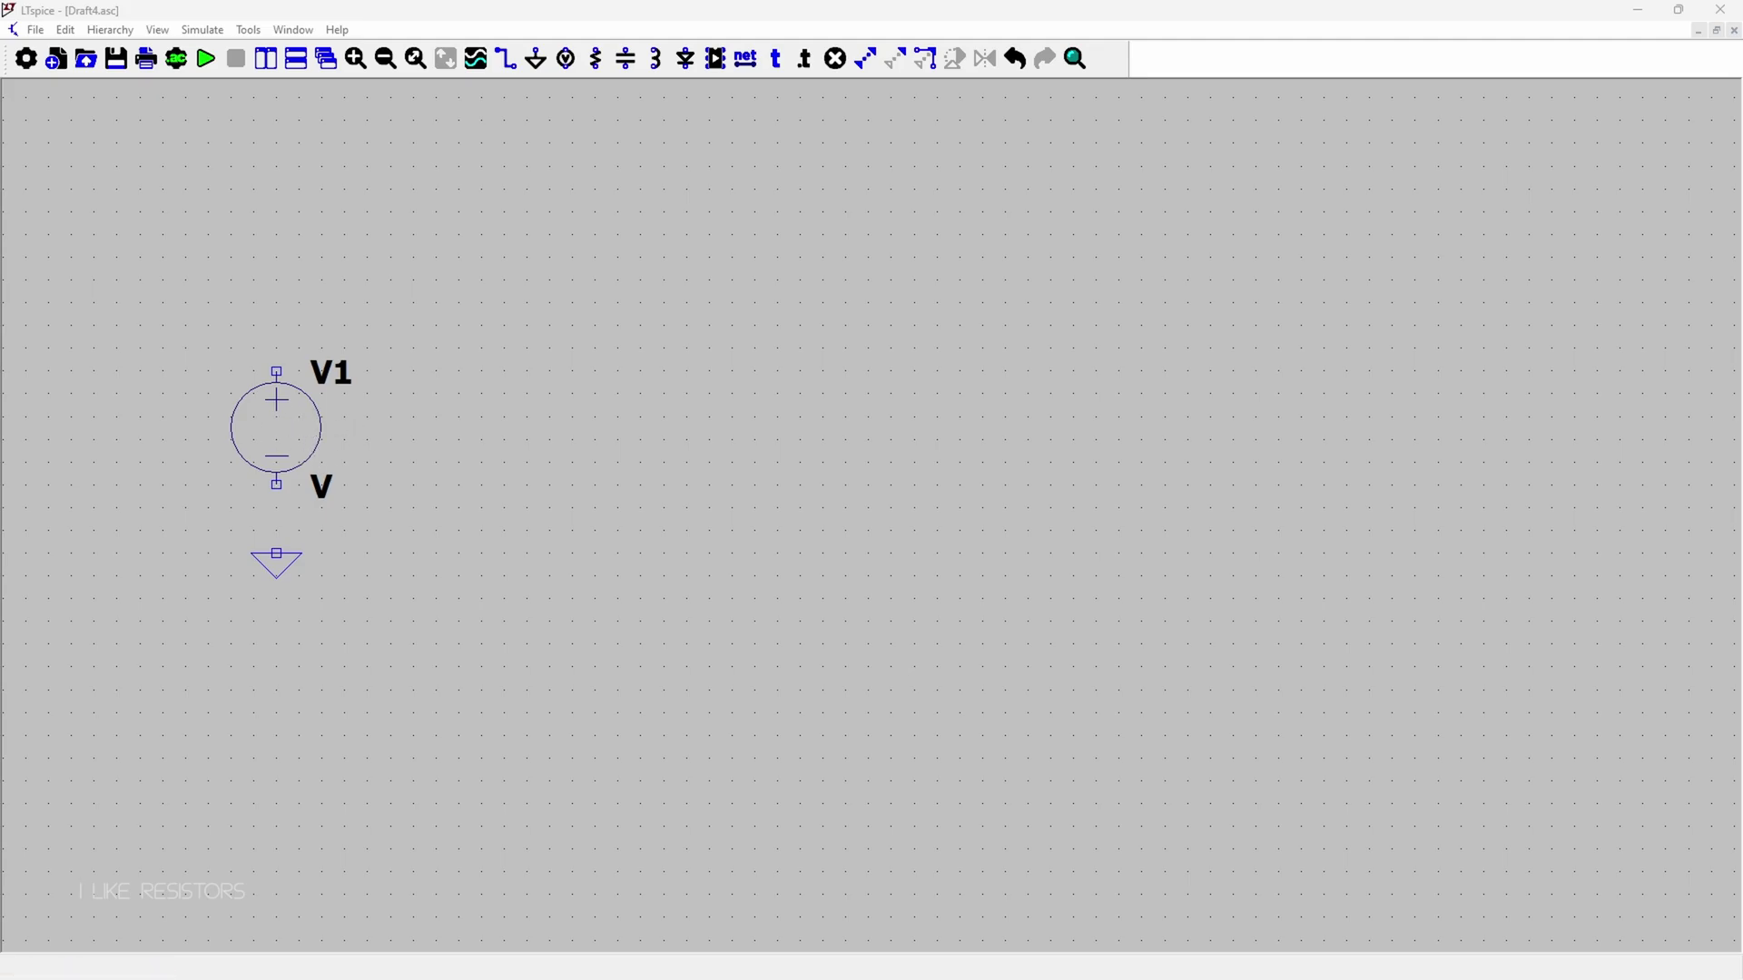
pyautogui.hotkey('alt', 'Tab')
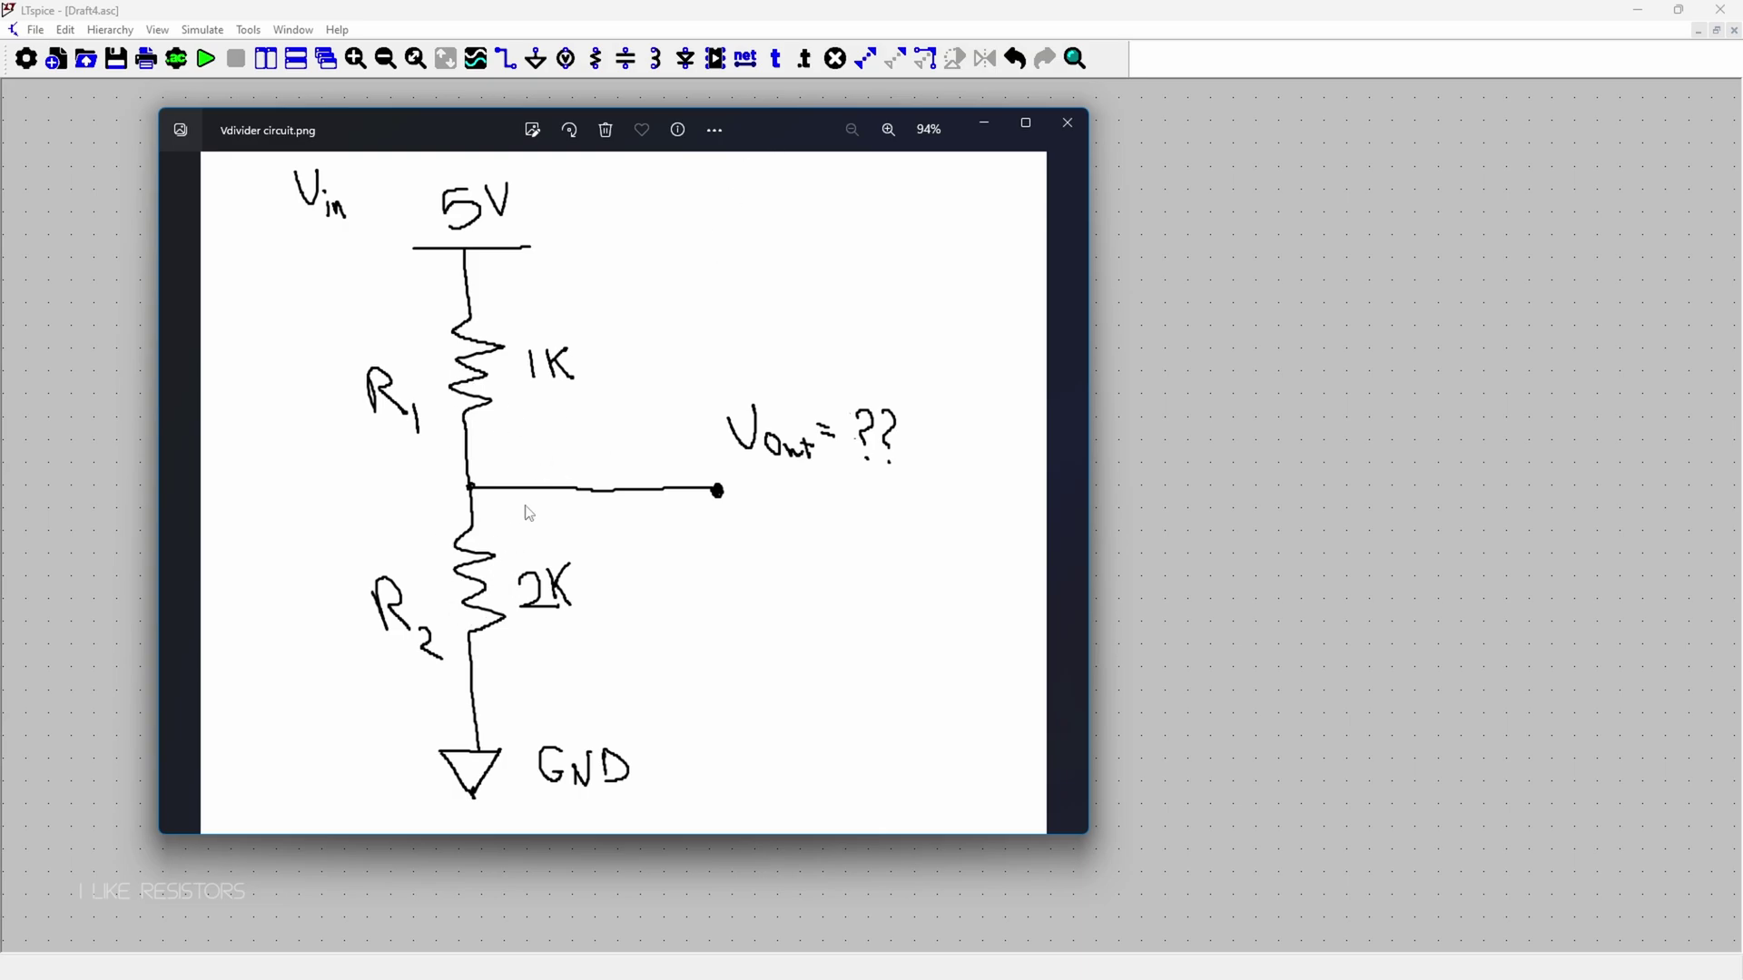
pyautogui.click(985, 123)
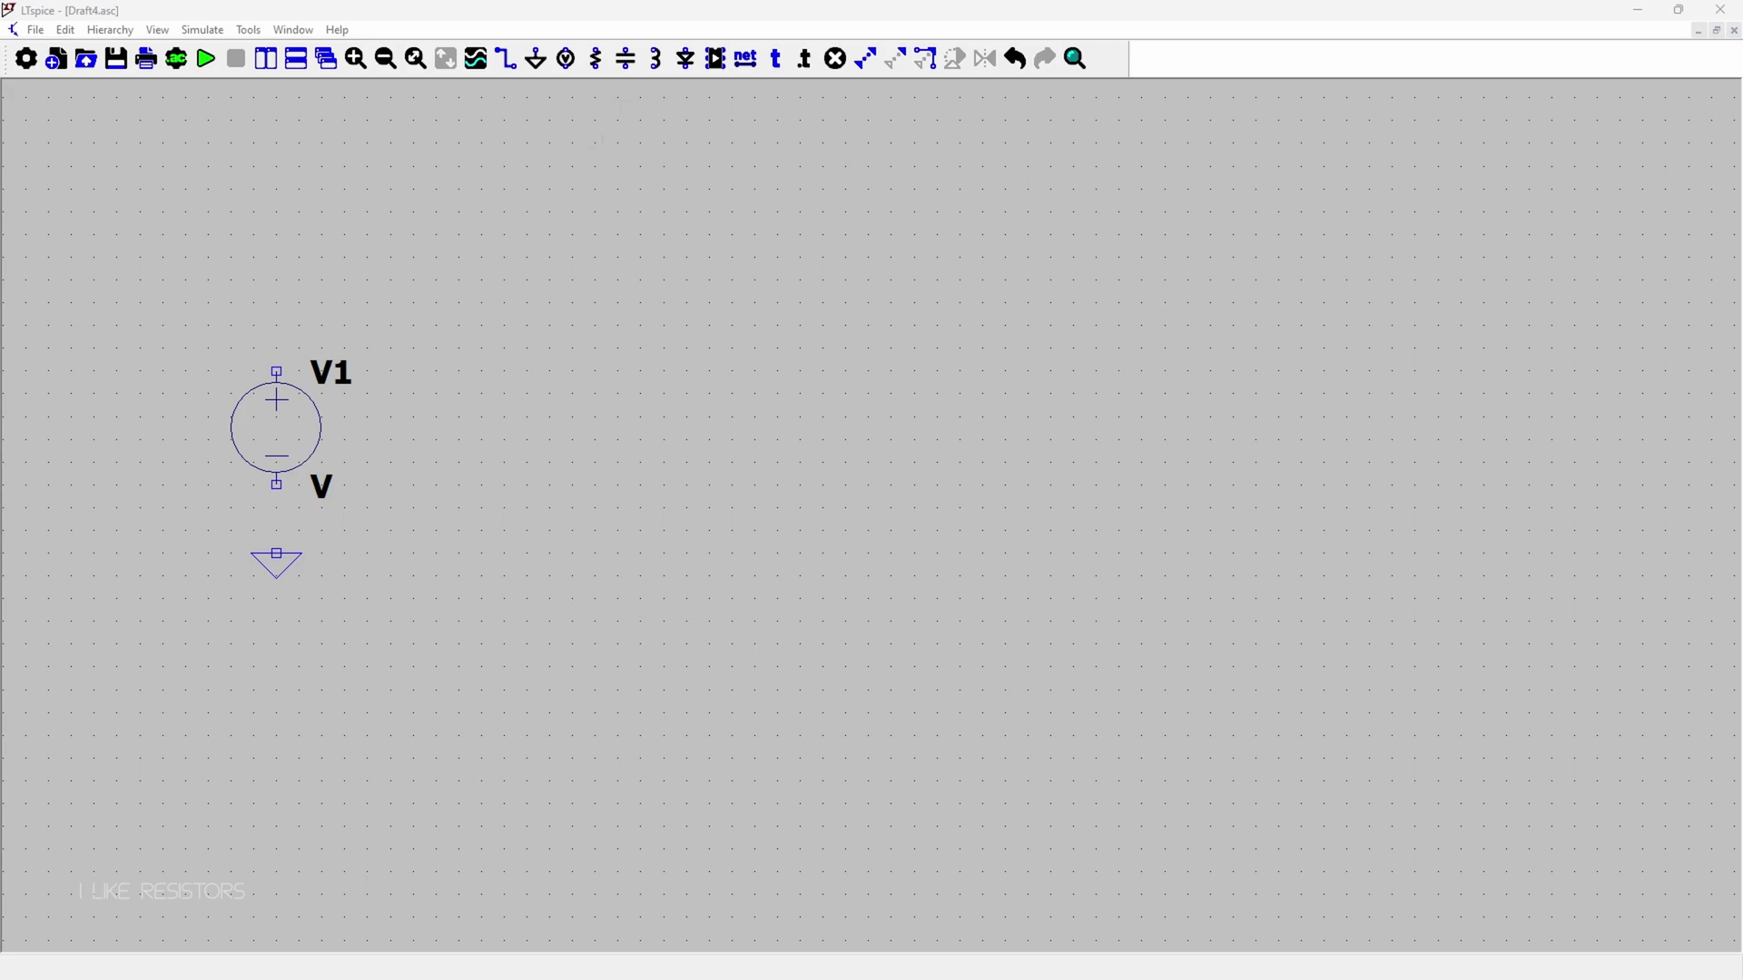
pyautogui.click(641, 15)
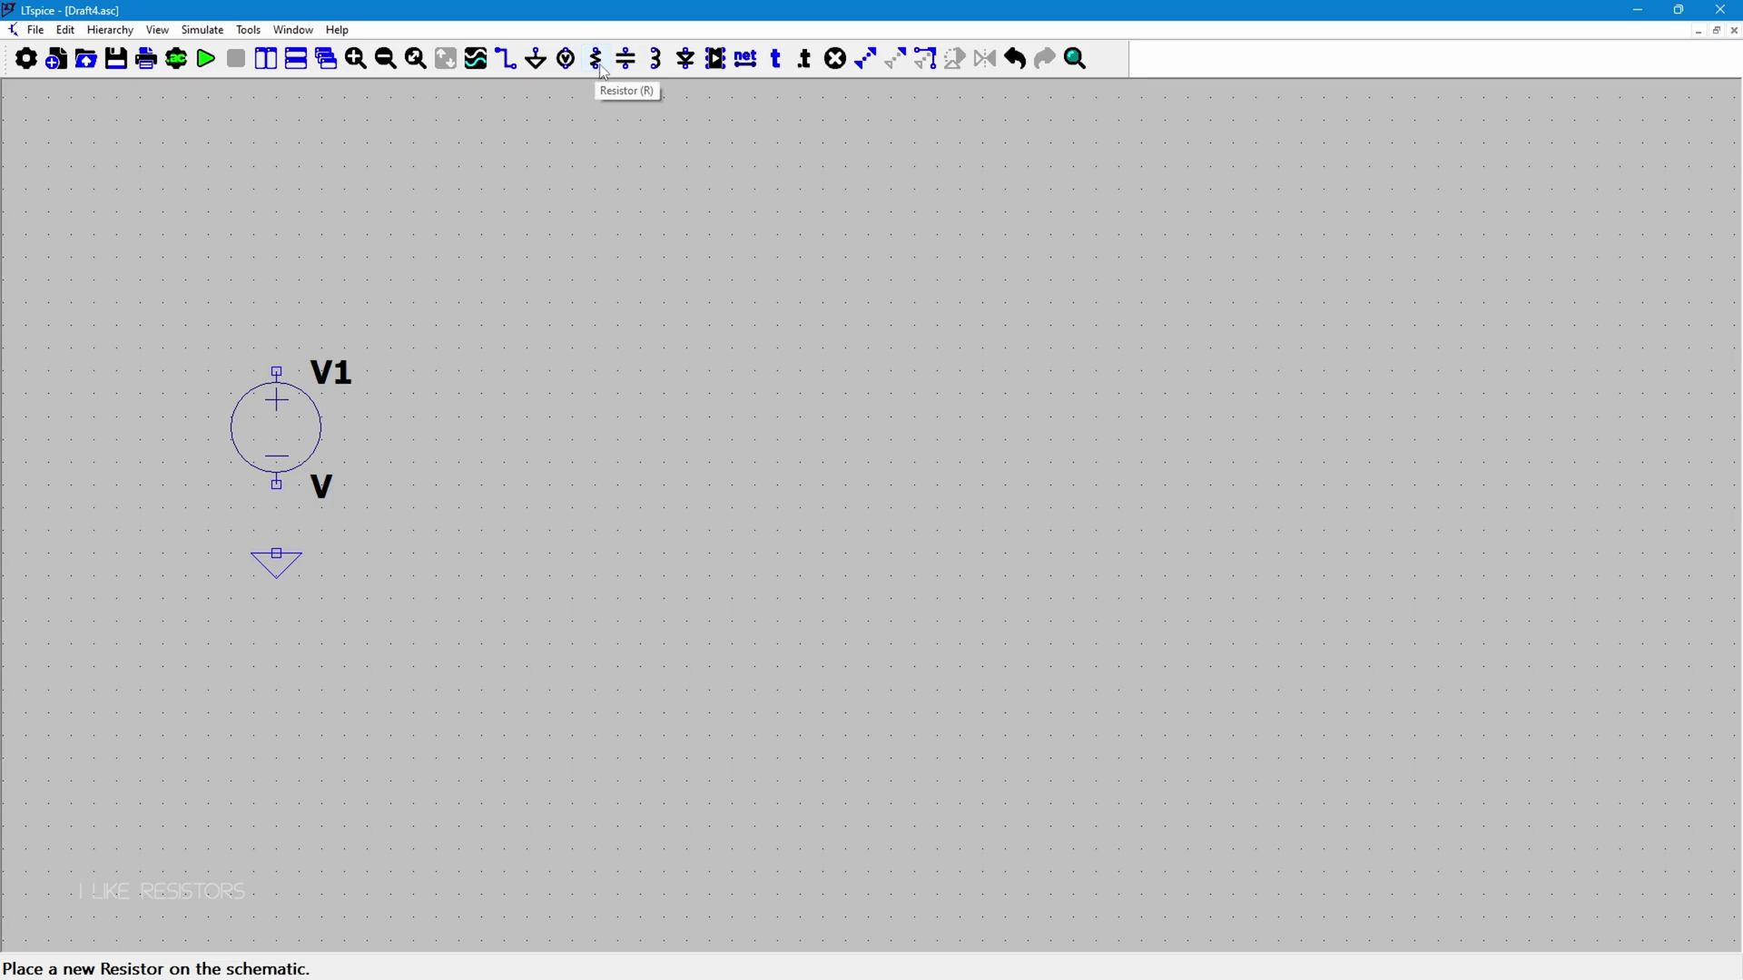
pyautogui.click(599, 65)
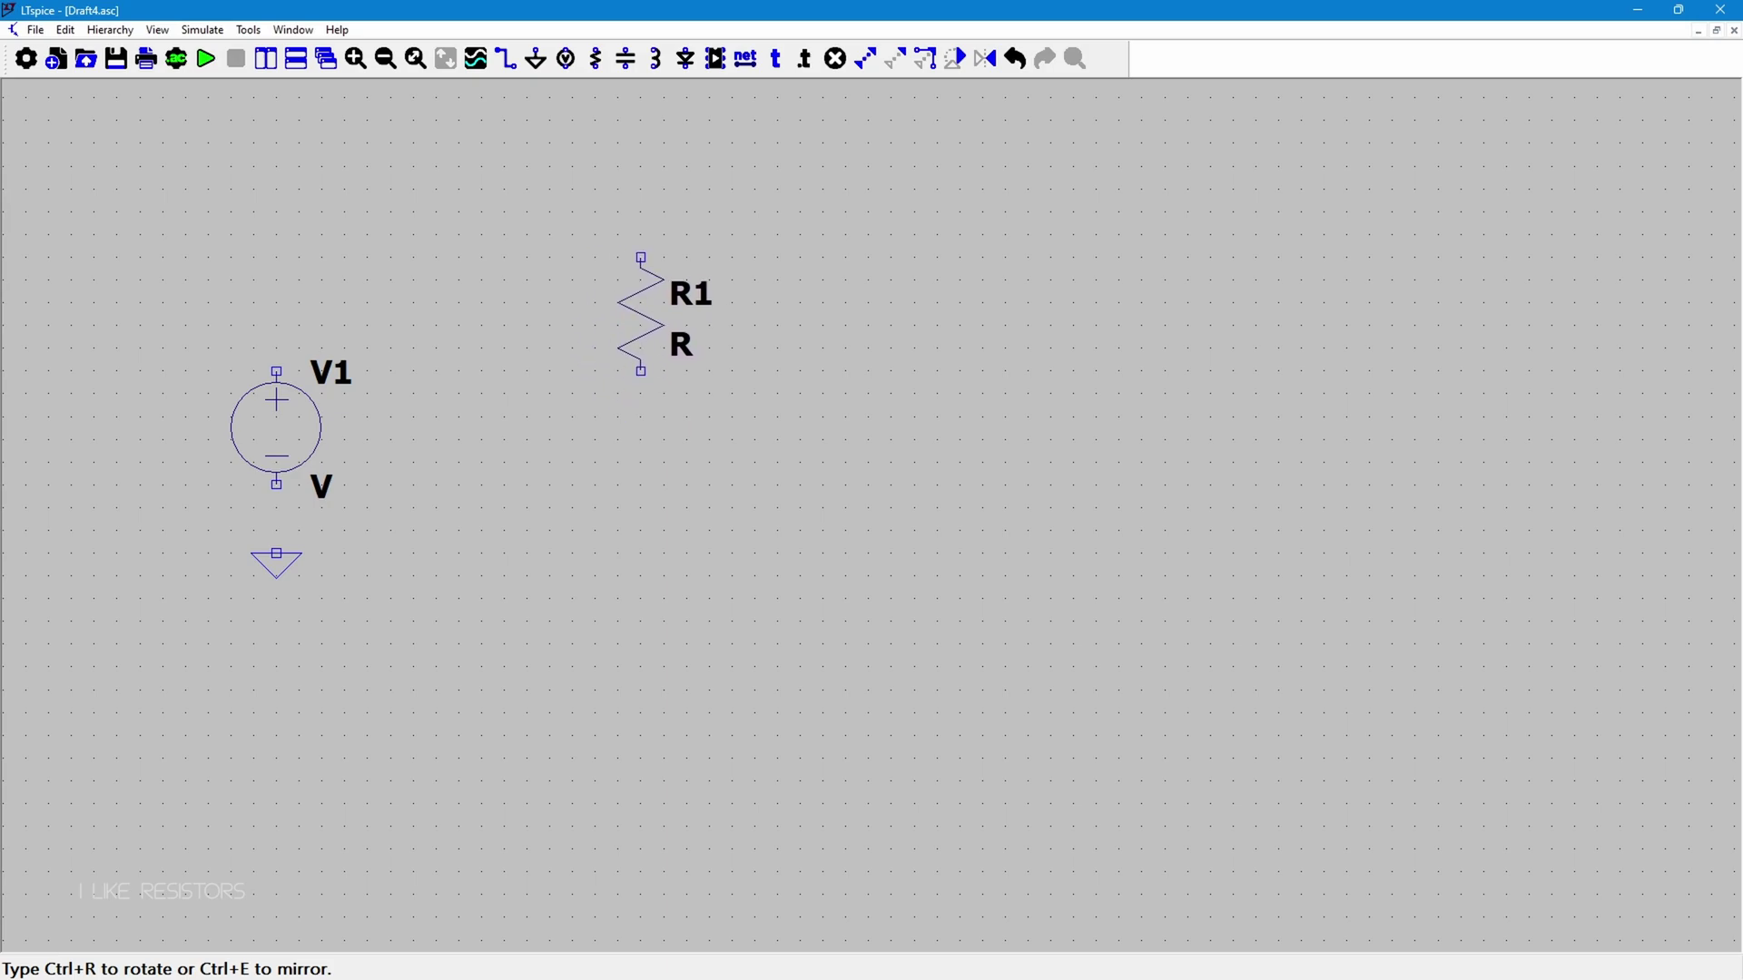
pyautogui.click(595, 314)
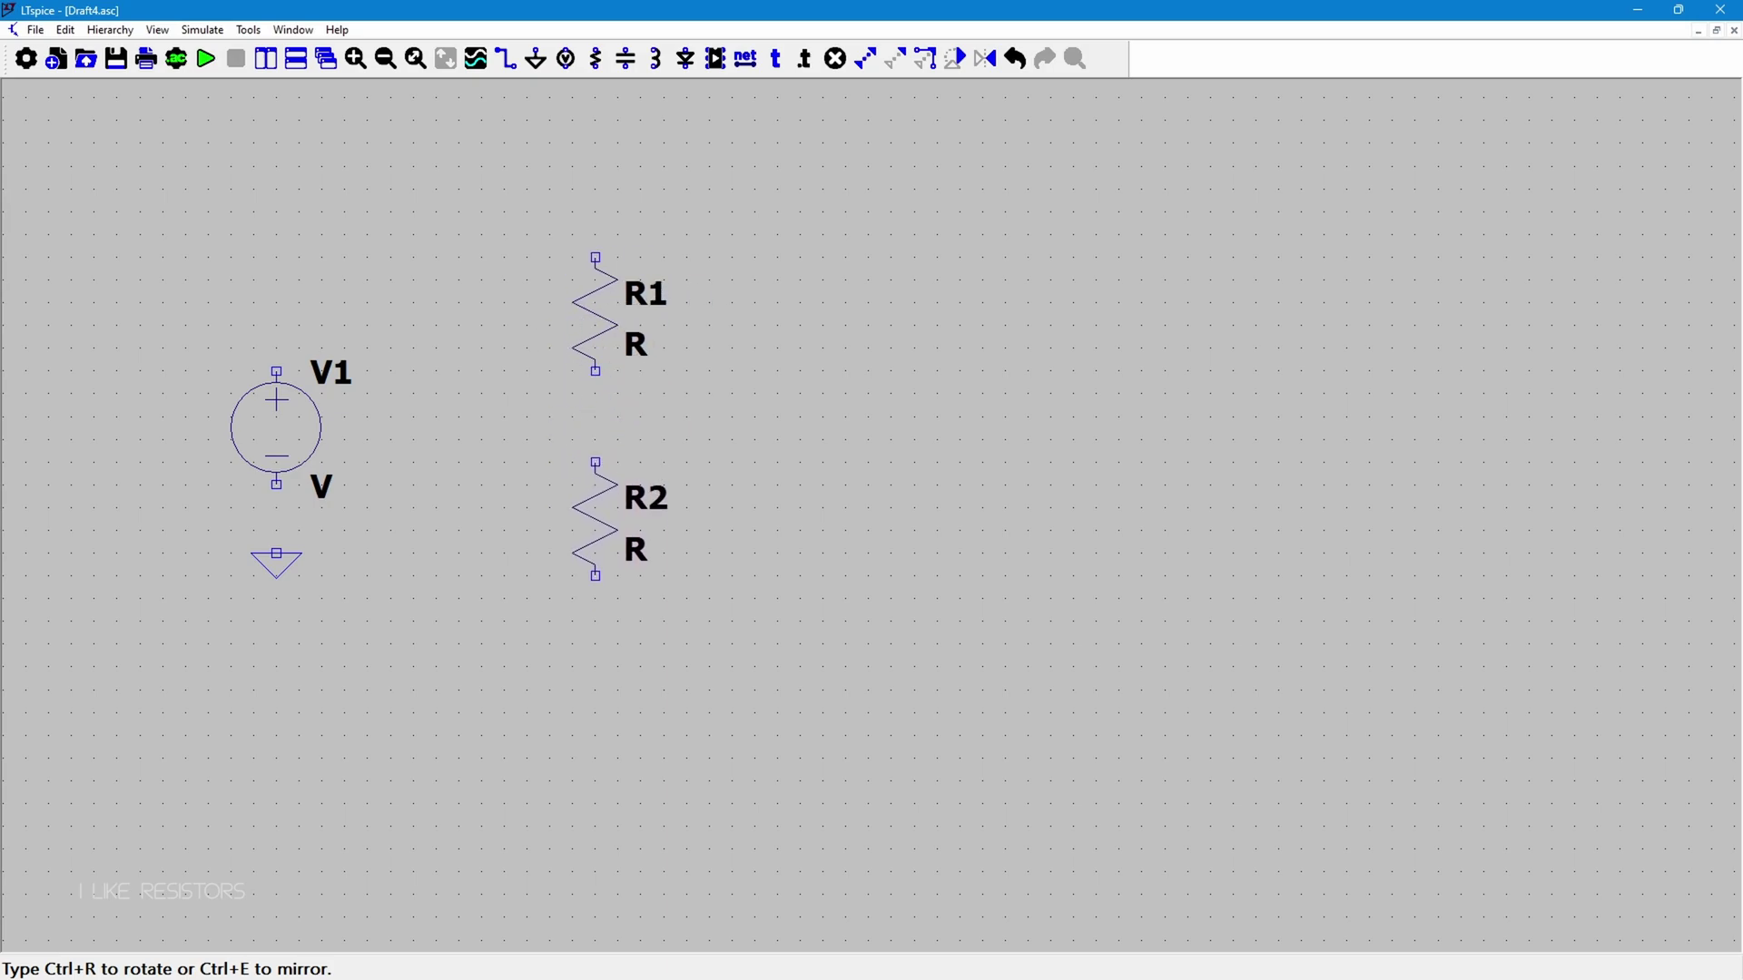
pyautogui.click(595, 518)
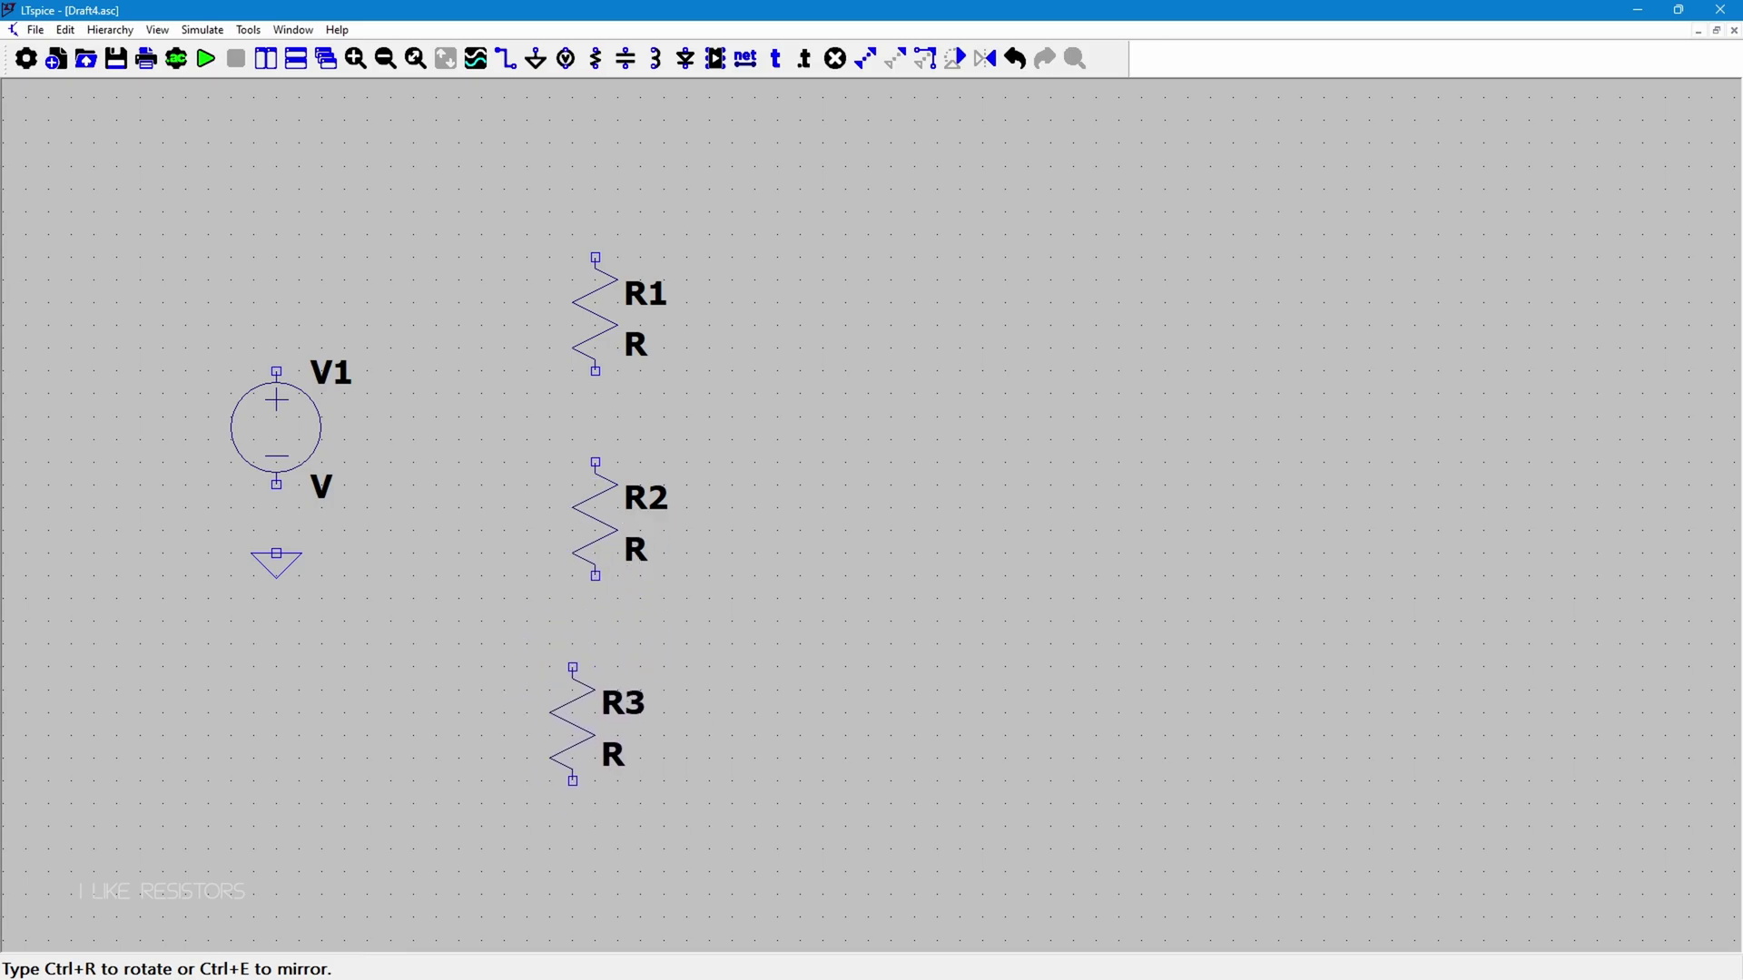
pyautogui.press('Escape')
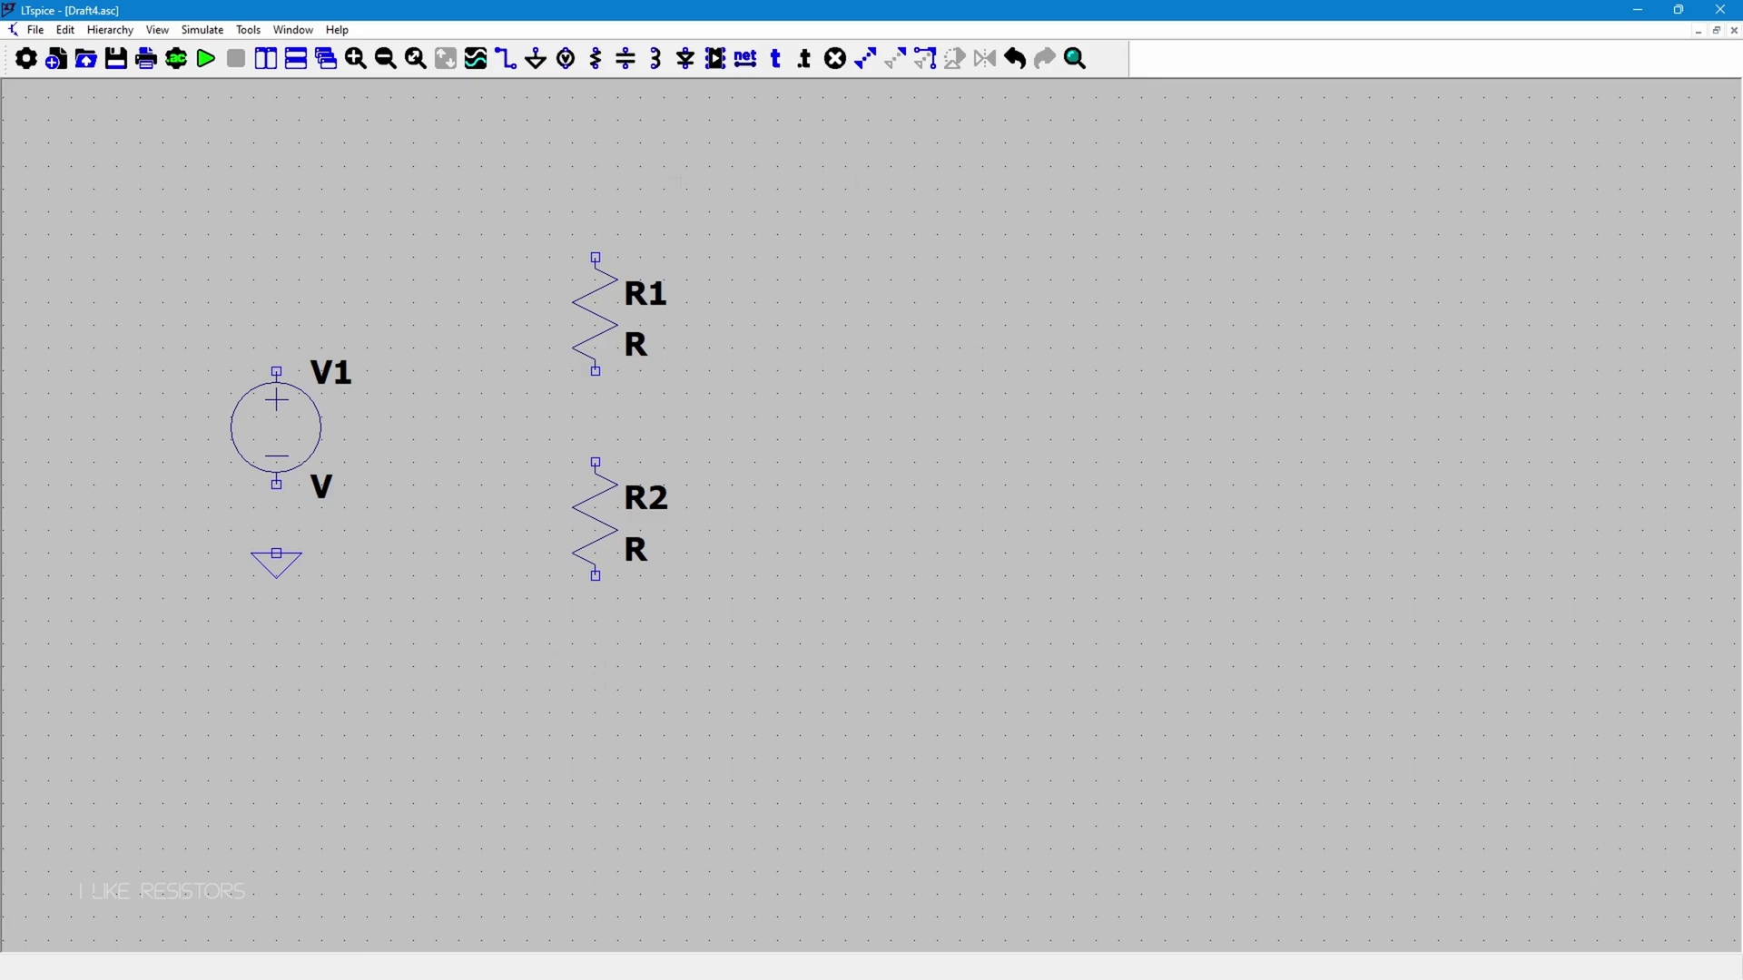
pyautogui.click(539, 61)
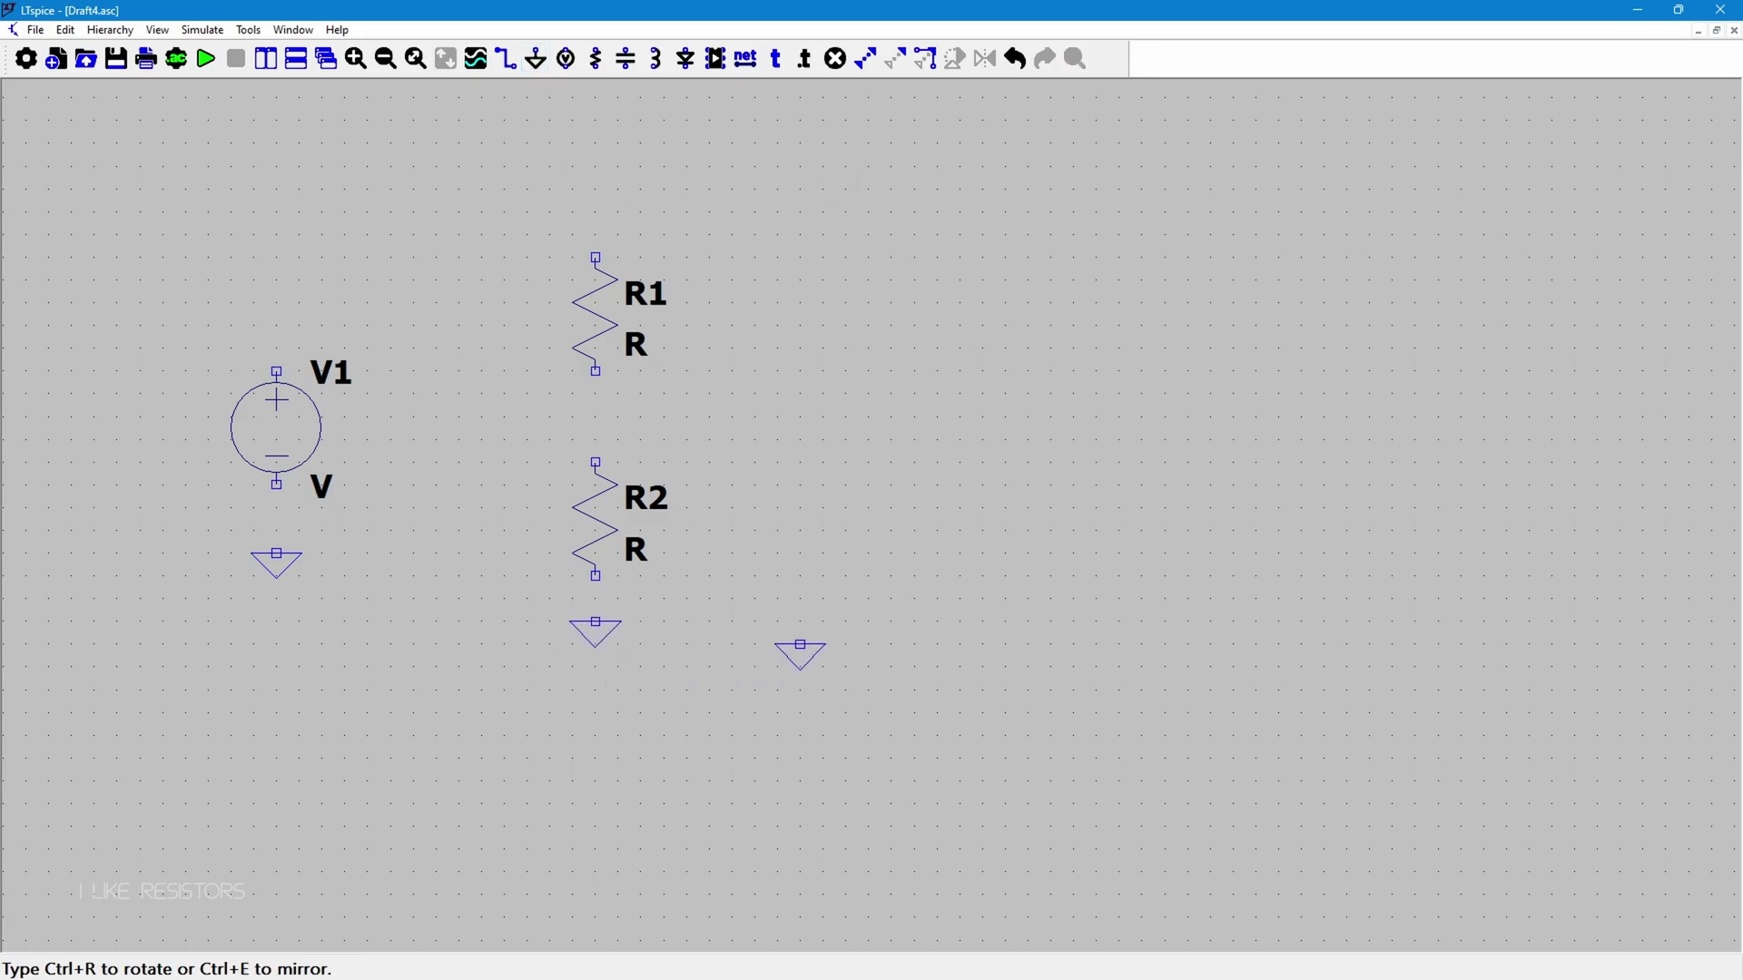
pyautogui.press('Escape')
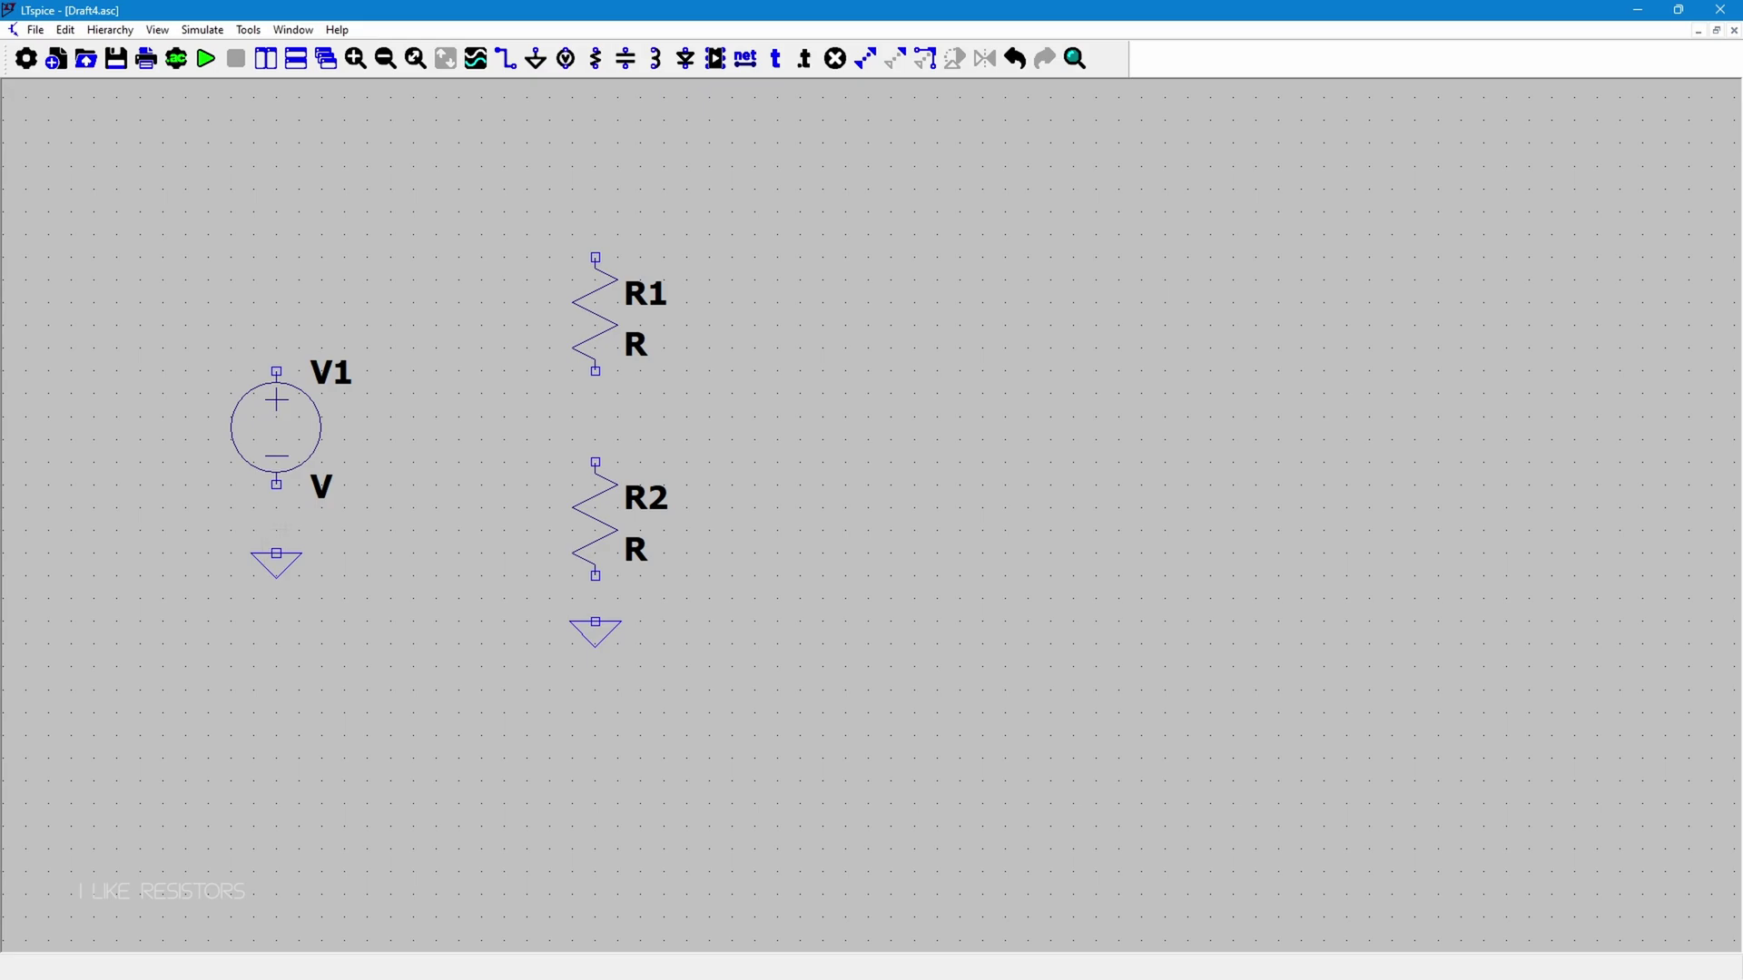
# Step: Wire V1's negative terminal to its ground and its positive terminal up and across to the upper end of R1
pyautogui.press('w')
pyautogui.click(277, 485)
pyautogui.click(277, 552)
pyautogui.click(277, 371)
pyautogui.click(277, 211)
pyautogui.click(594, 212)
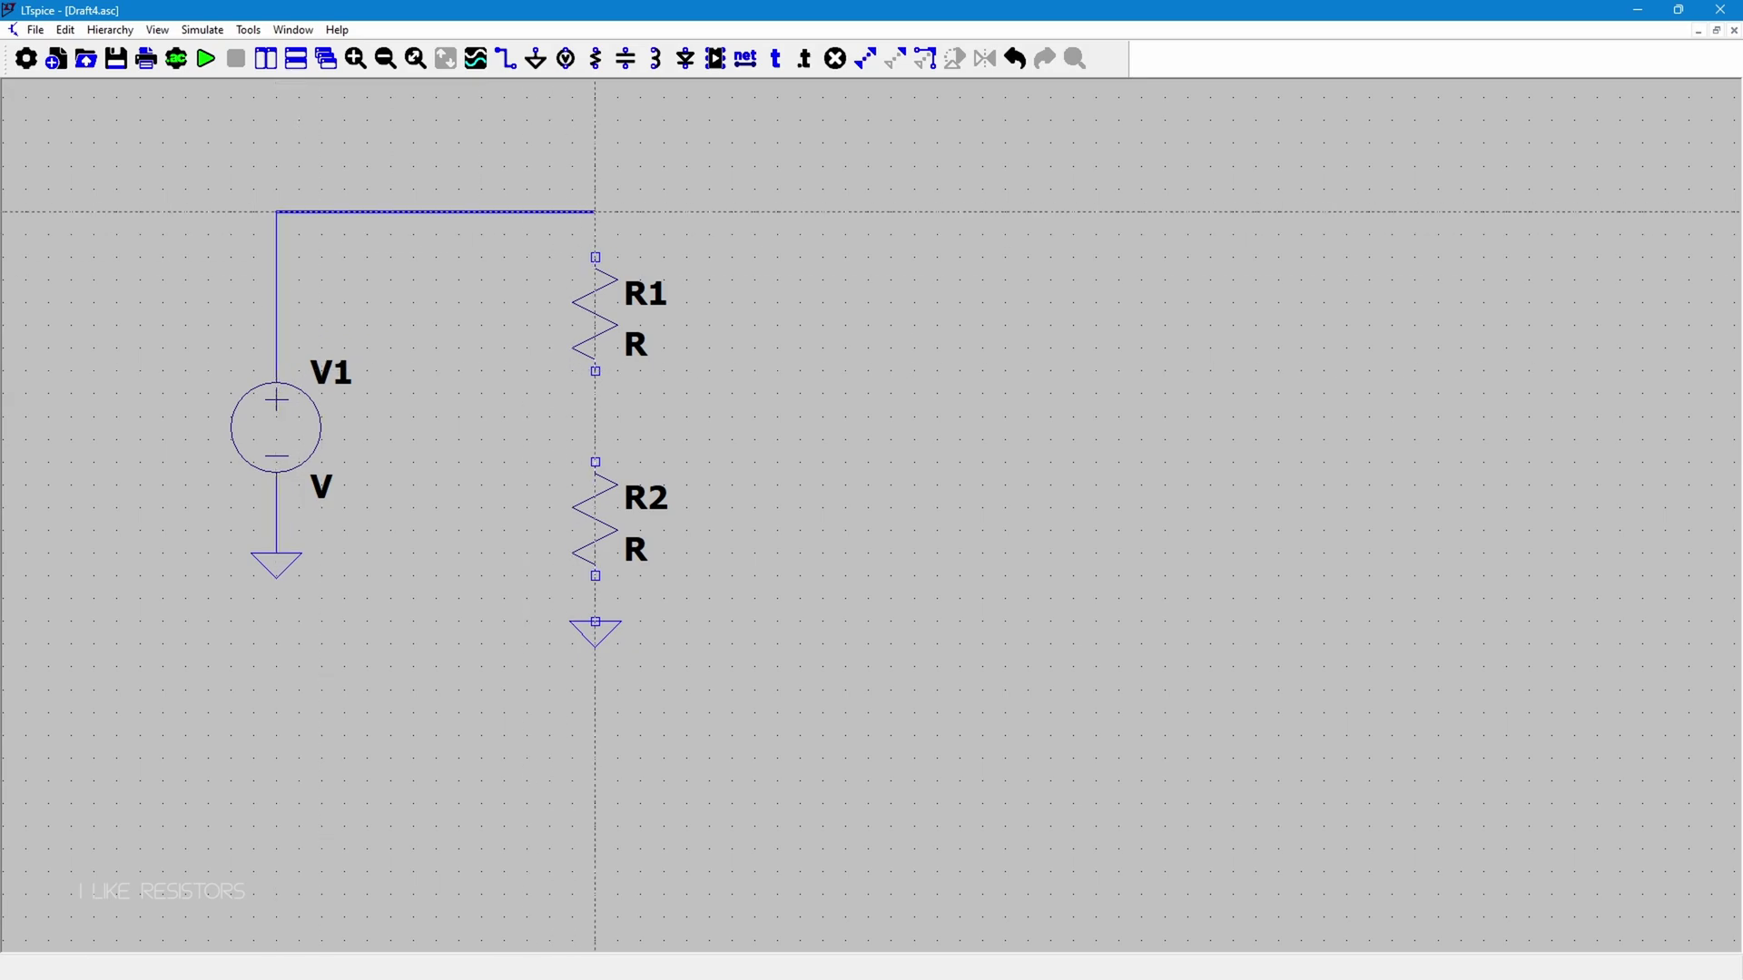
pyautogui.click(594, 257)
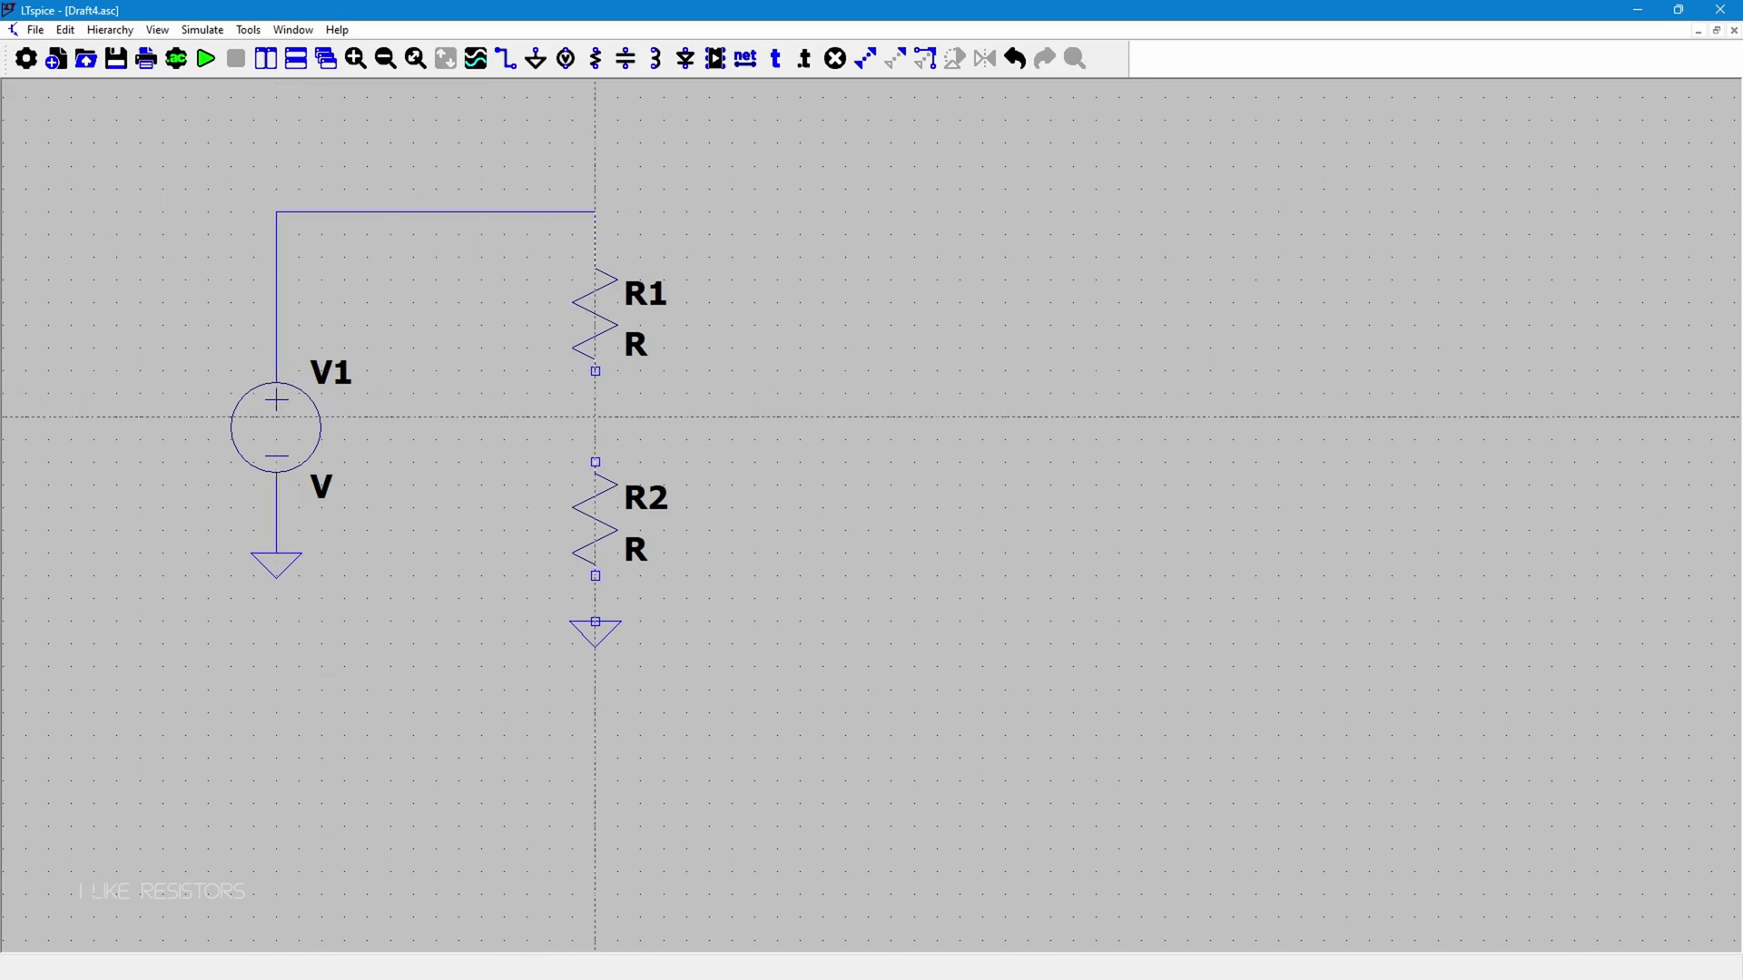
# Step: Wire the lower end of R1 to R2 and the lower end of R2 to its ground symbol
pyautogui.click(595, 371)
pyautogui.click(595, 462)
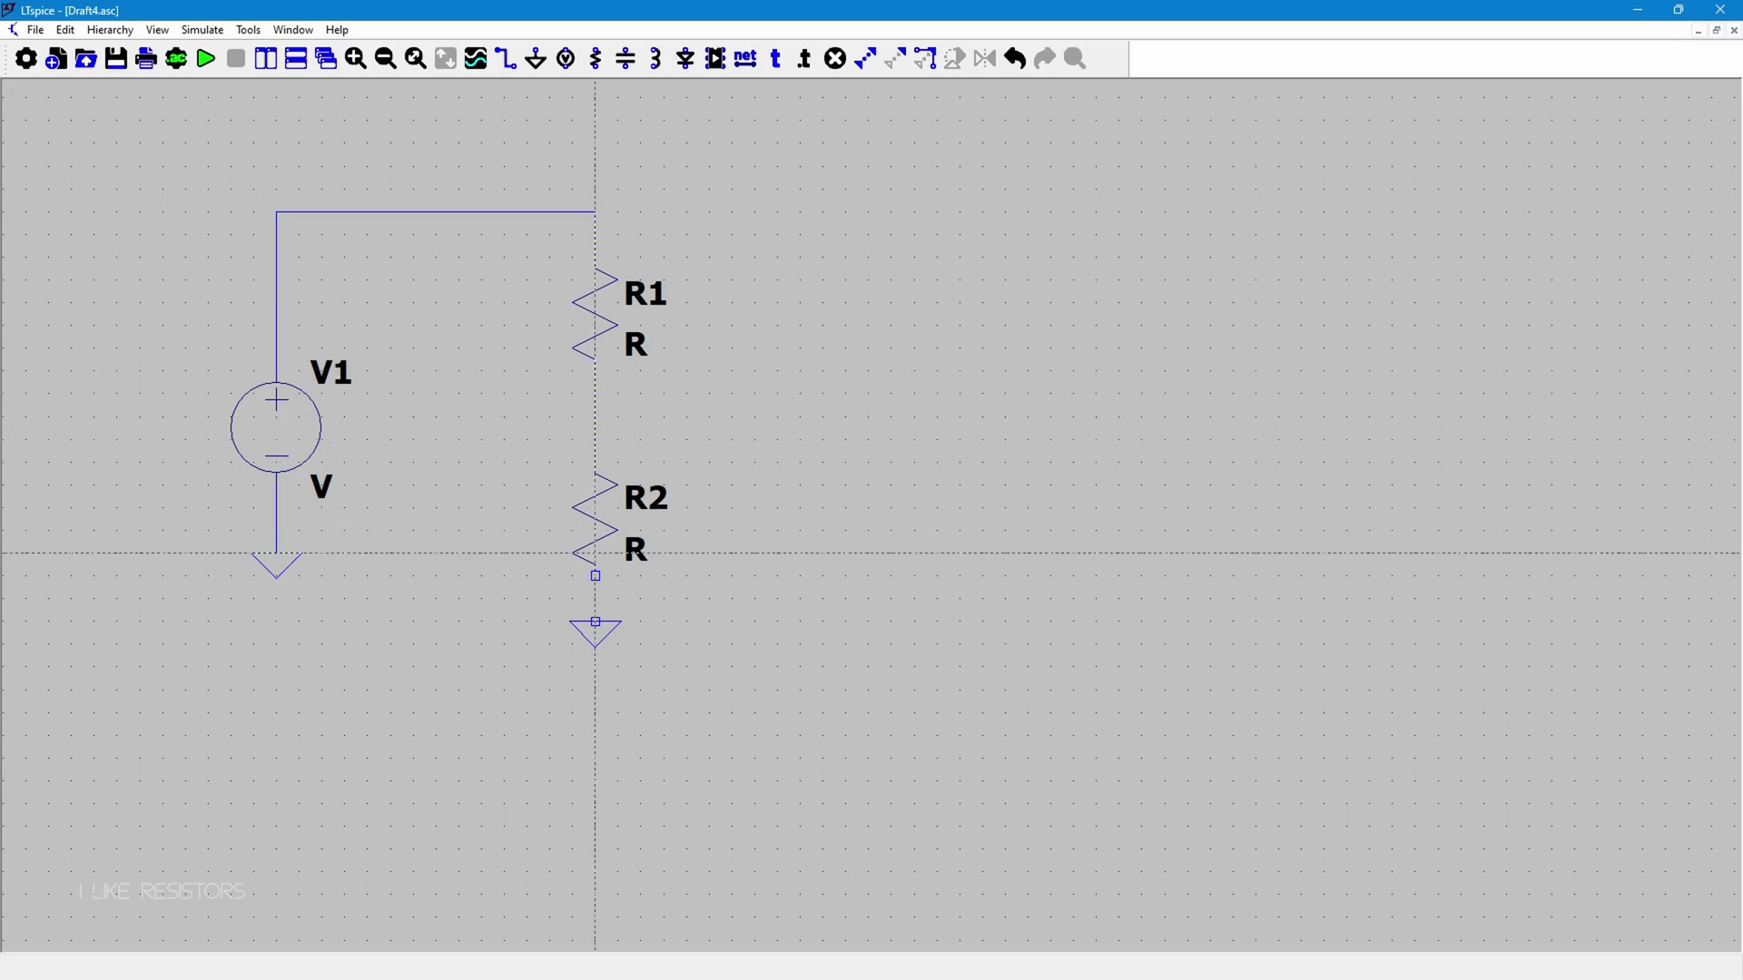
pyautogui.click(596, 576)
pyautogui.click(596, 622)
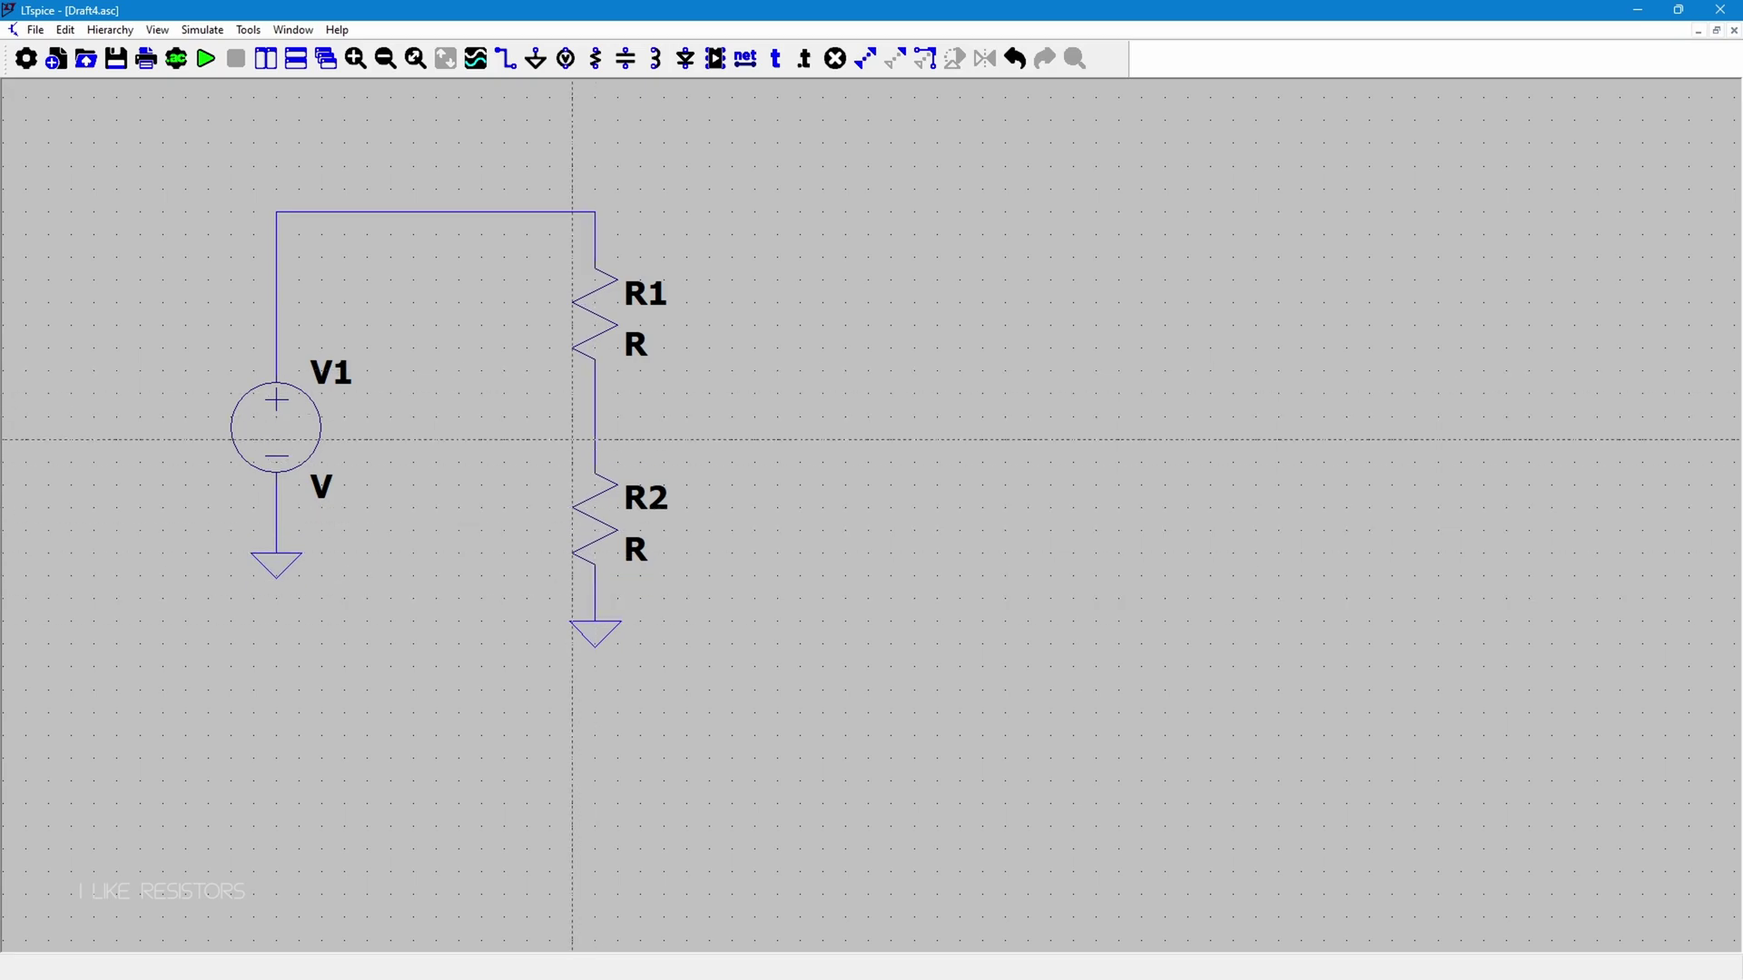
# Step: Draw a horizontal output wire to the right from the junction between R1 and R2, leaving its far end open
pyautogui.click(594, 417)
pyautogui.rightClick(821, 417)
pyautogui.click(822, 416)
pyautogui.press('Escape')
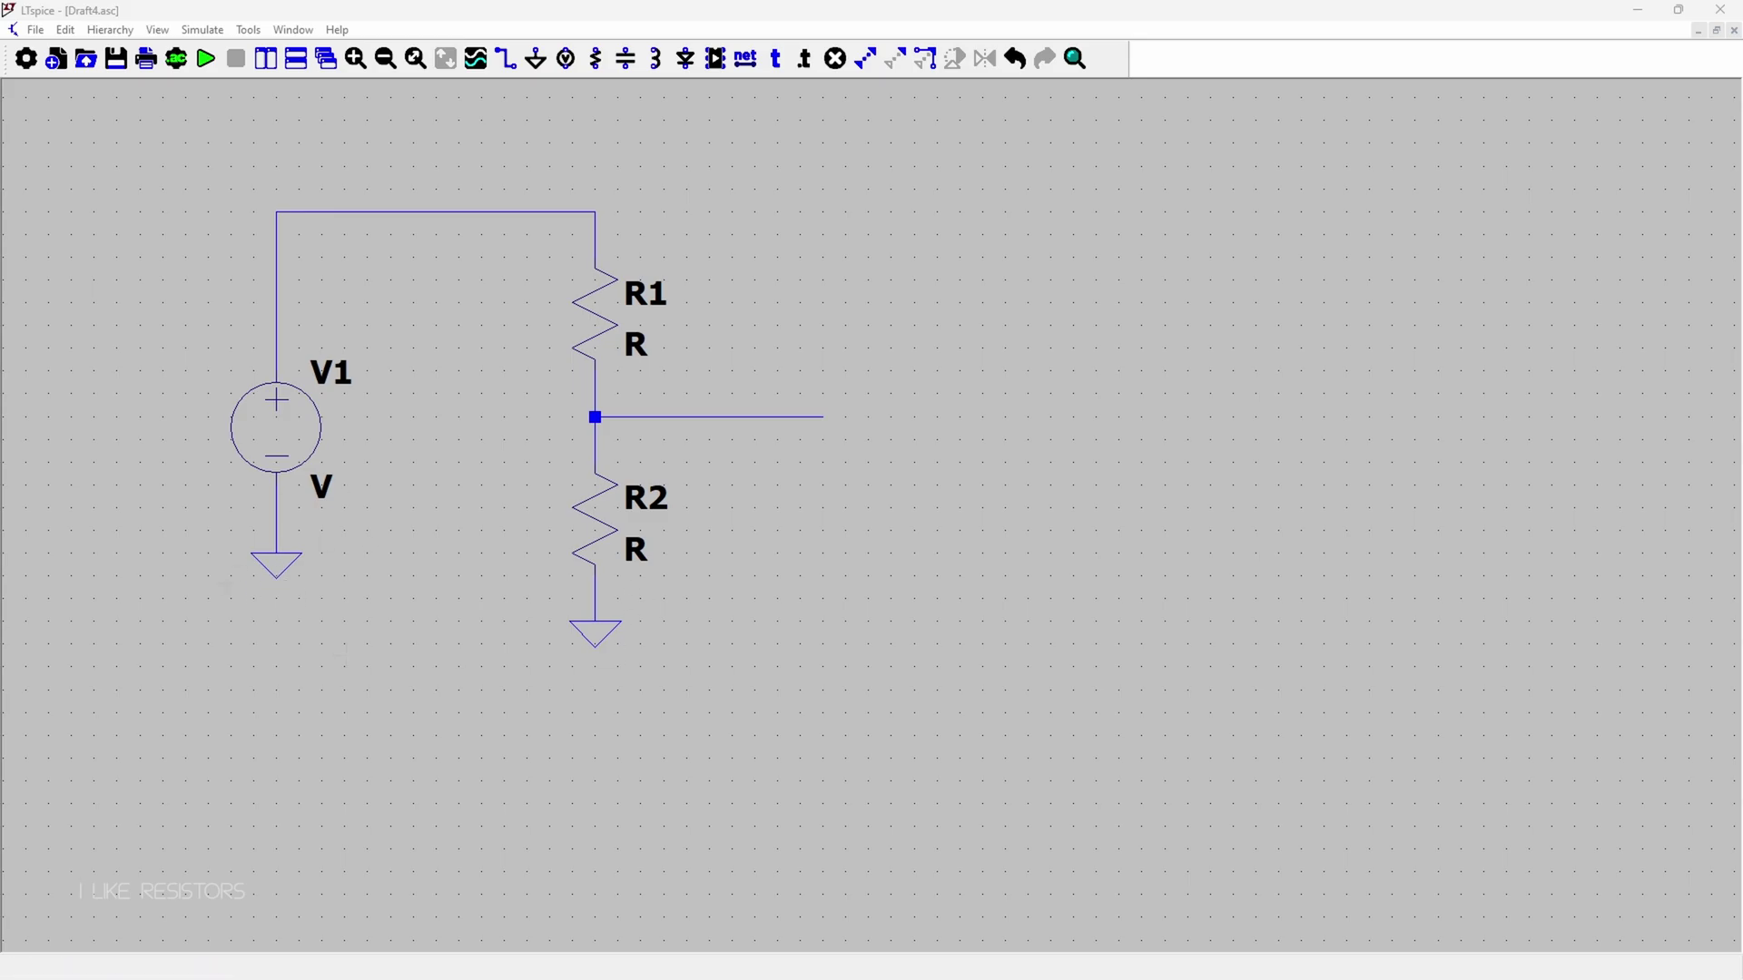
pyautogui.click(312, 563)
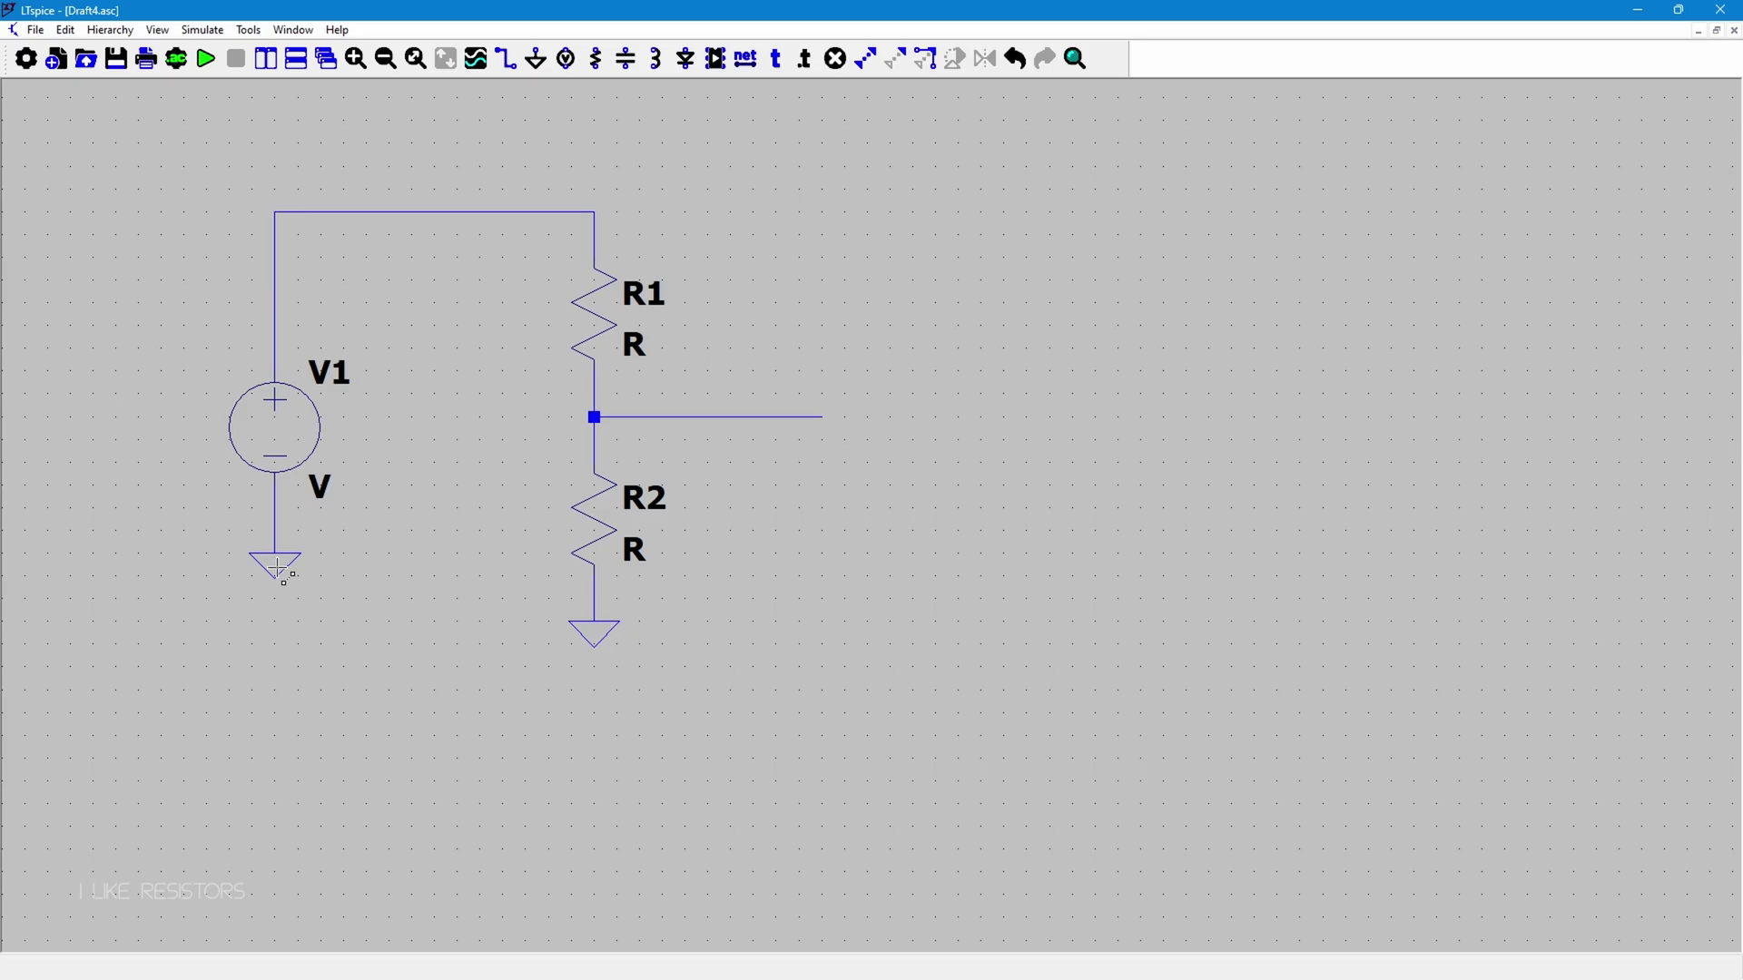
# Step: Move V1's ground symbol down level with the ground under R2 and wire it back to V1's negative lead
pyautogui.click(277, 569)
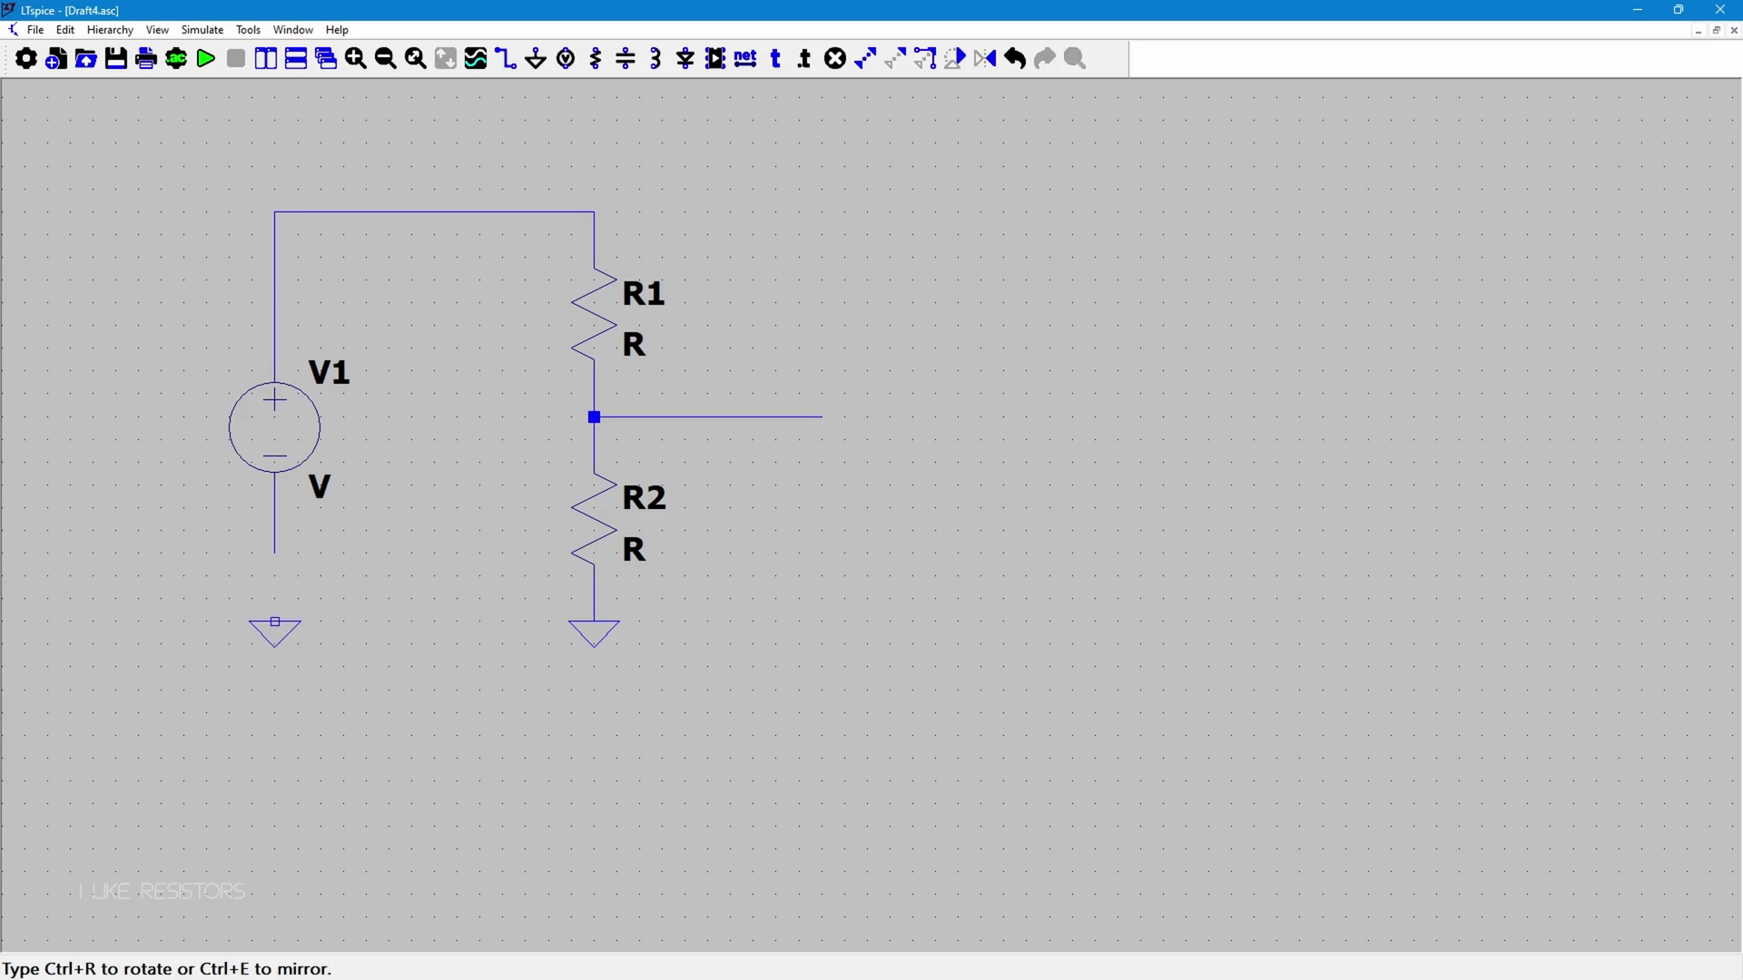
pyautogui.click(275, 622)
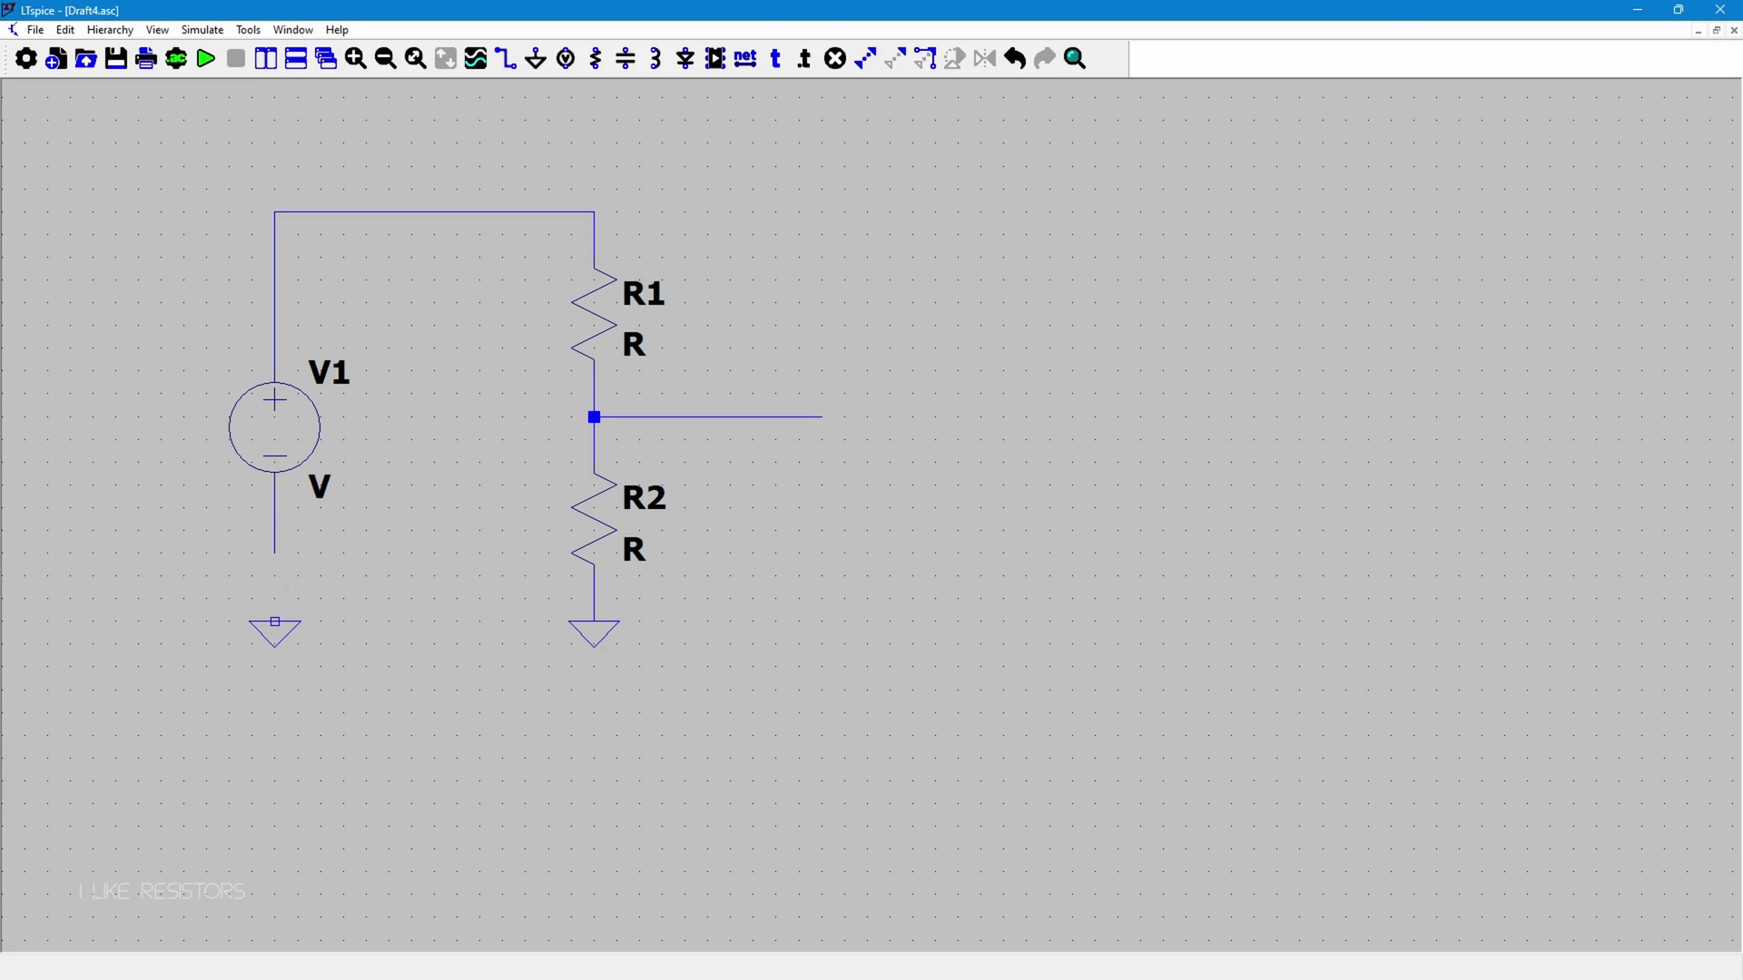
pyautogui.press('F3')
pyautogui.click(275, 622)
pyautogui.click(275, 554)
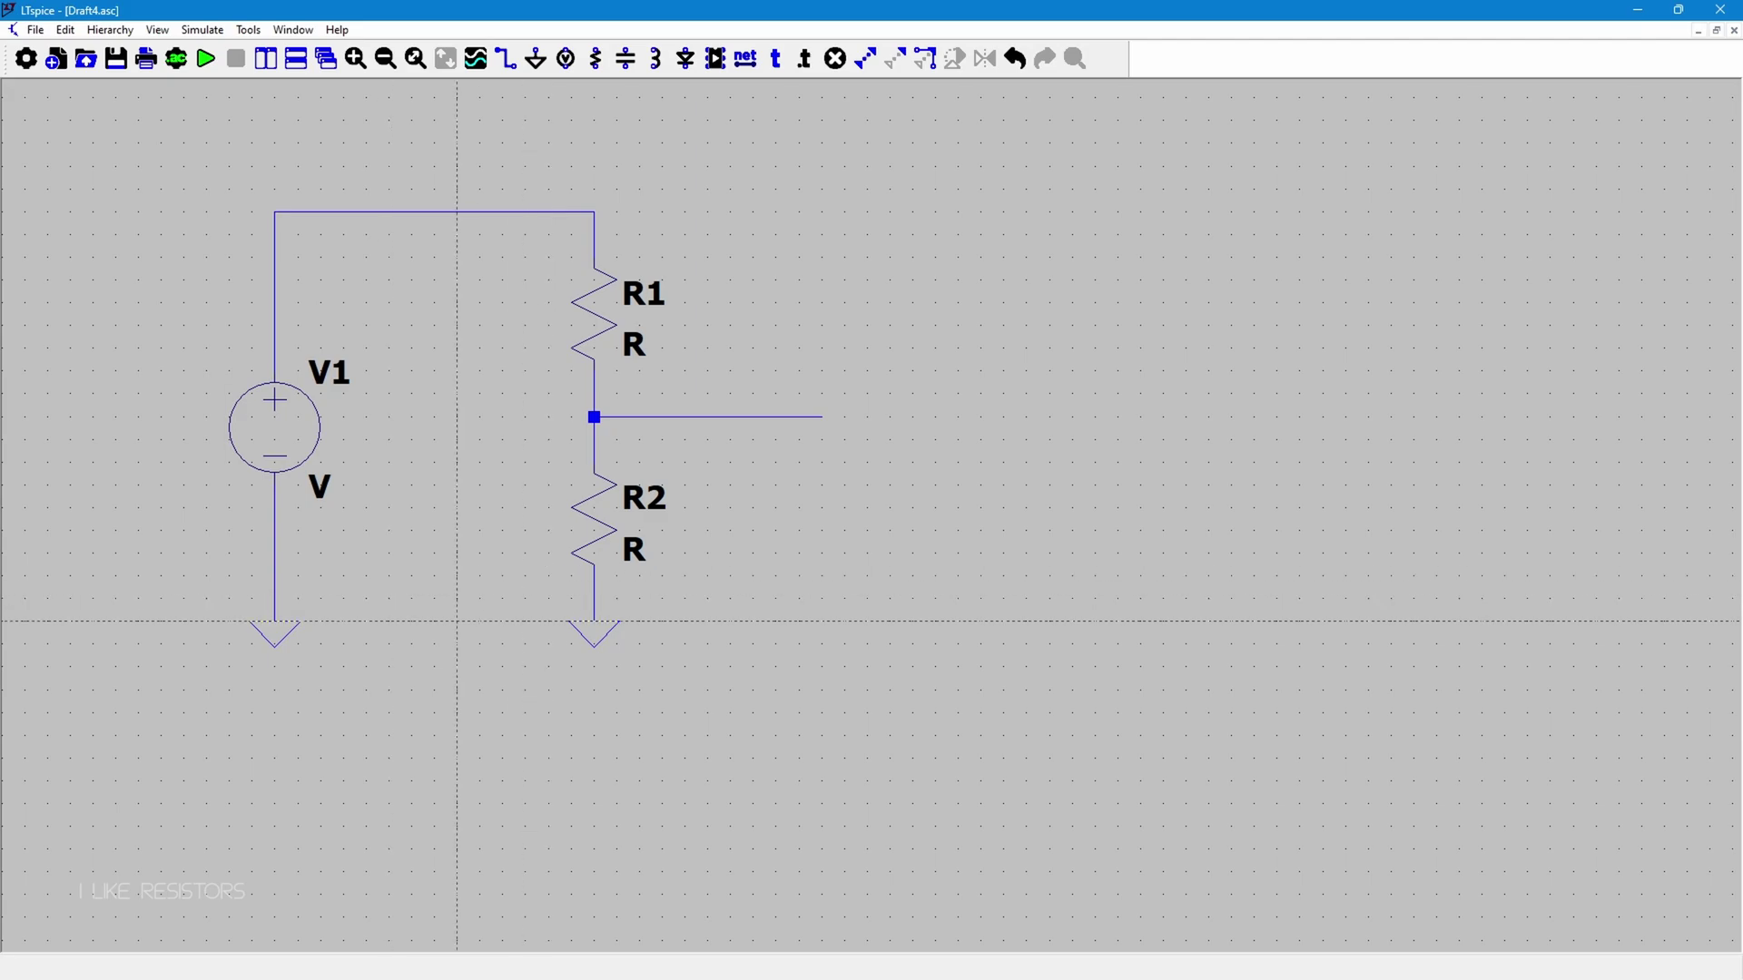
pyautogui.press('Escape')
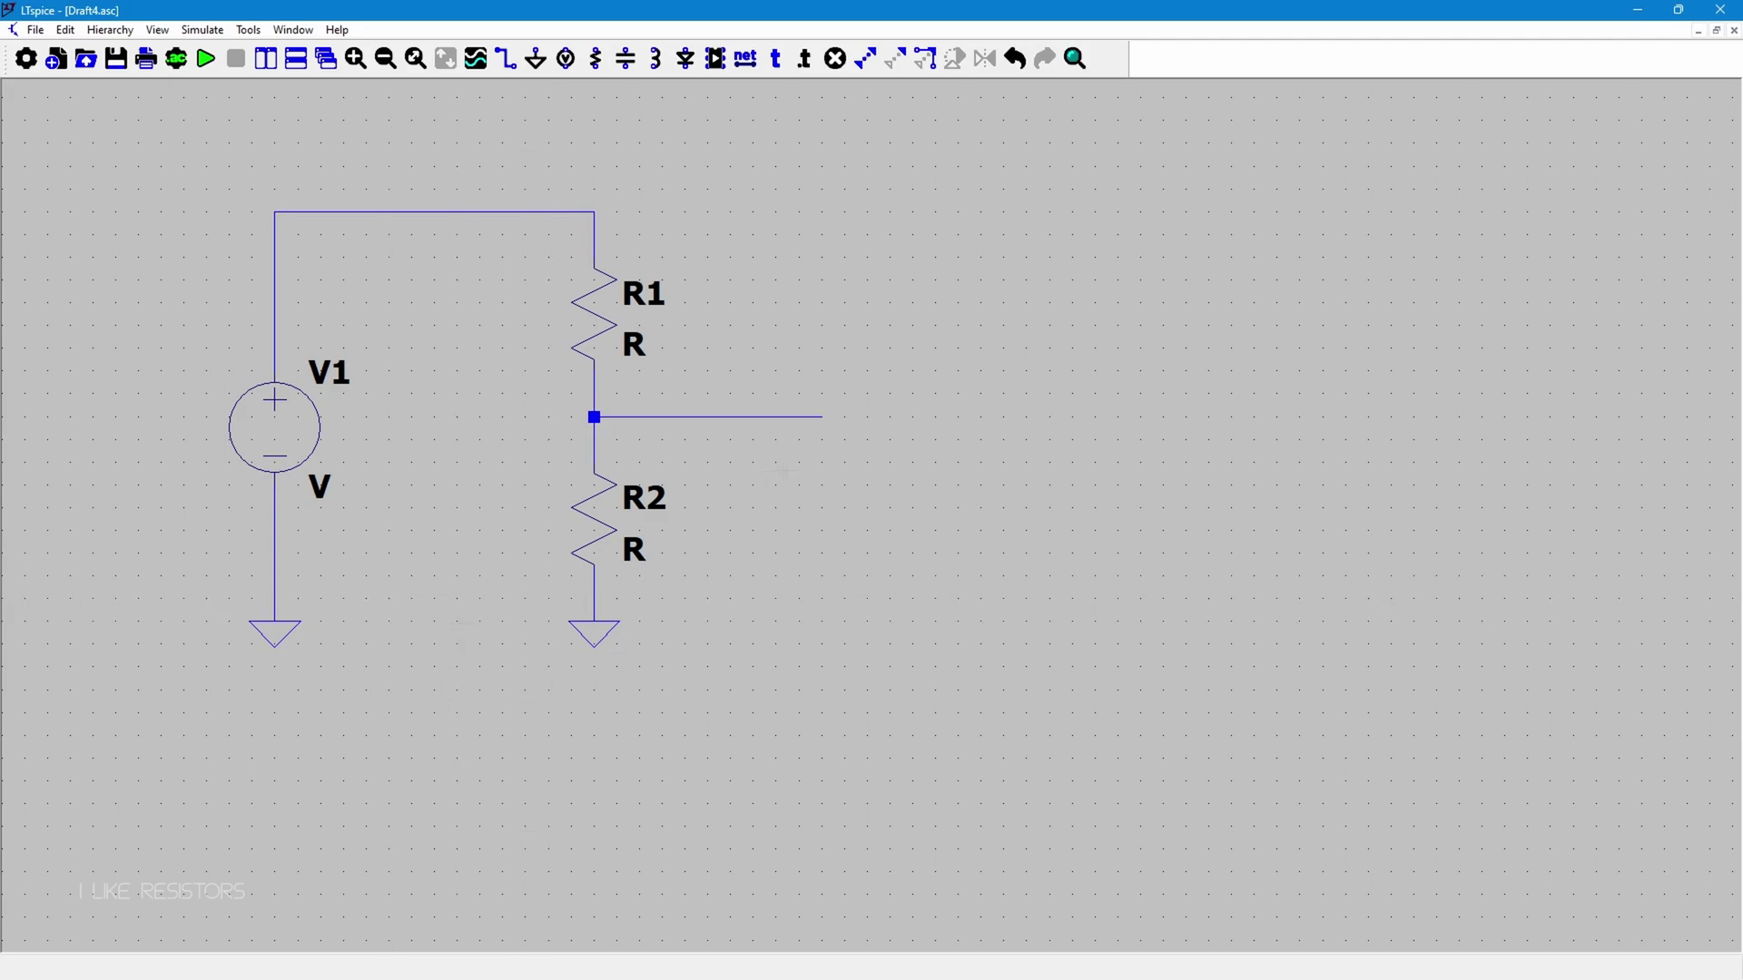
# Step: Place several spare vertical resistors in the empty area to the right of the divider
pyautogui.press('r')
pyautogui.click(935, 268)
pyautogui.click(980, 495)
pyautogui.click(1185, 360)
pyautogui.click(1231, 542)
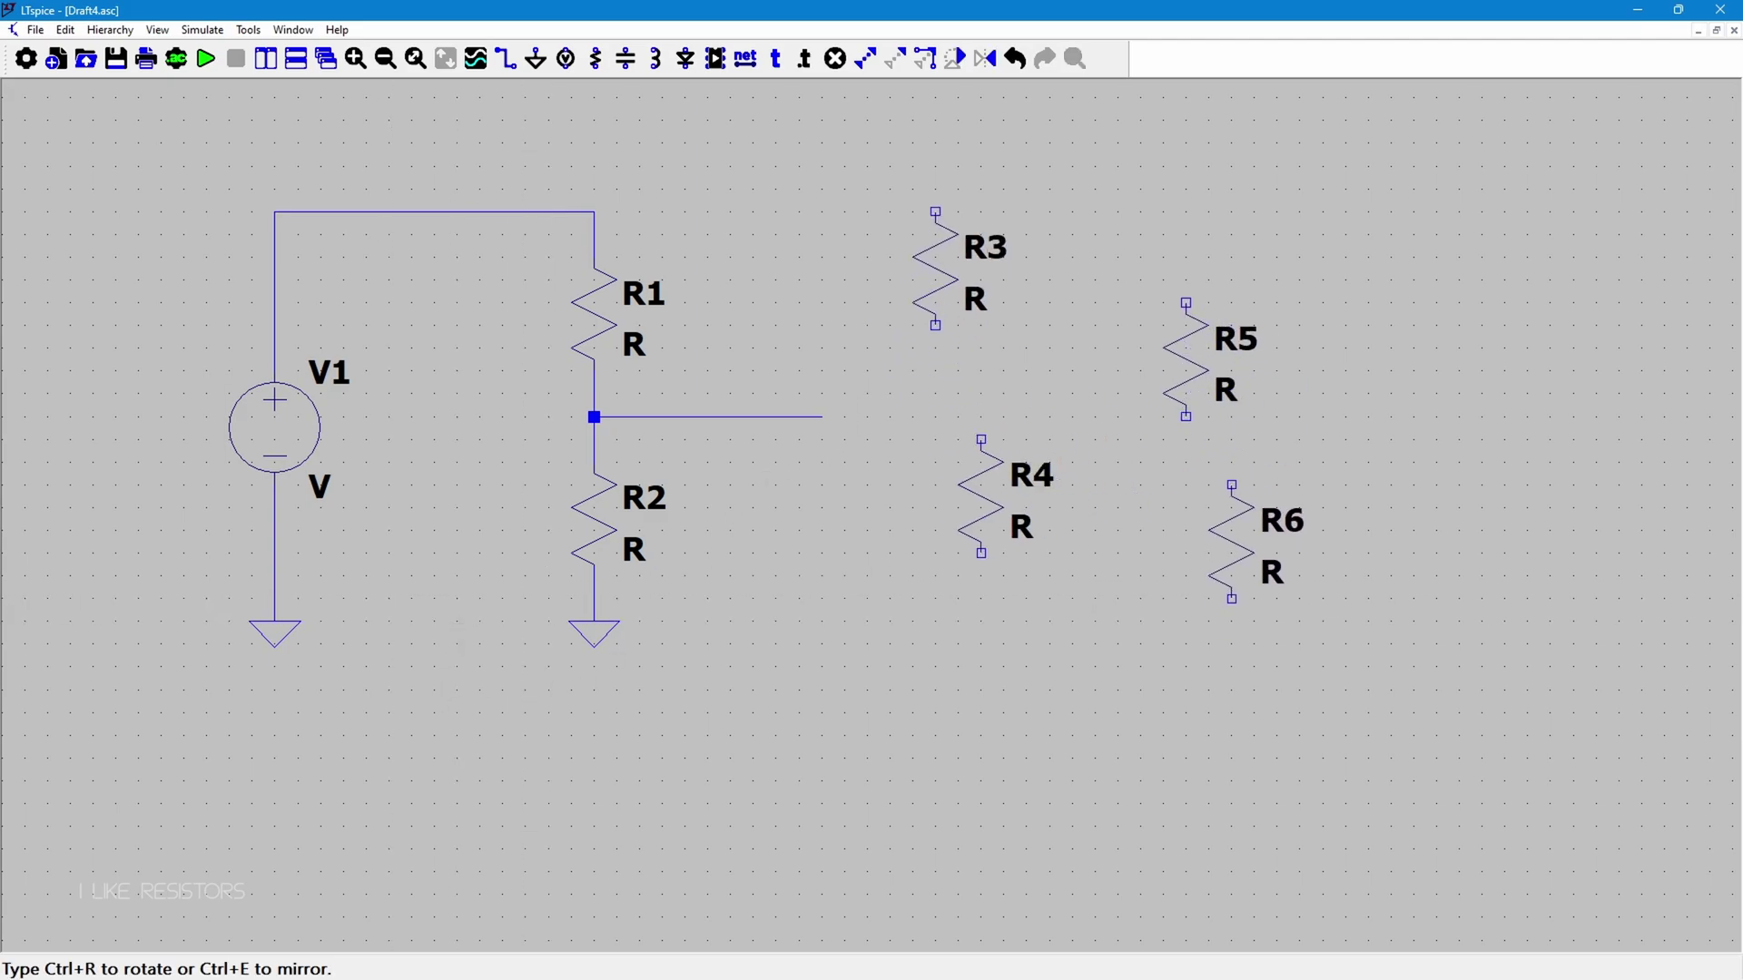
pyautogui.press('Escape')
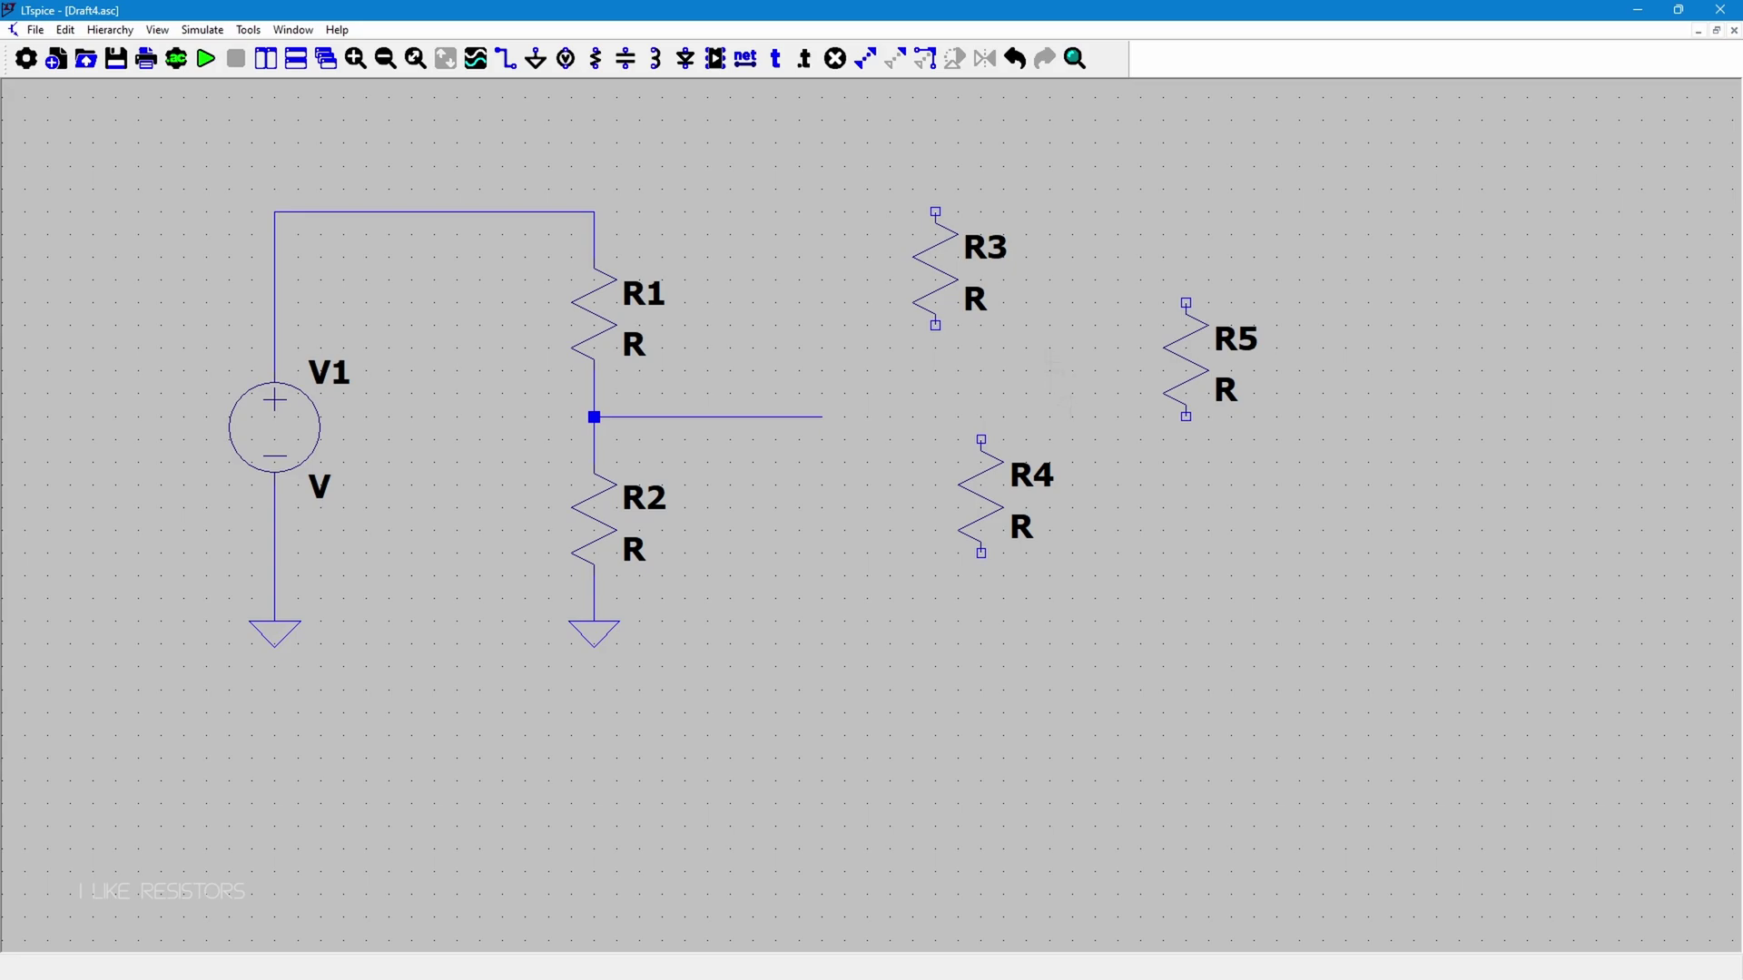
# Step: Delete the spare resistors R3, R4 and R5, keeping only the divider circuit
pyautogui.click(941, 273)
pyautogui.click(1189, 354)
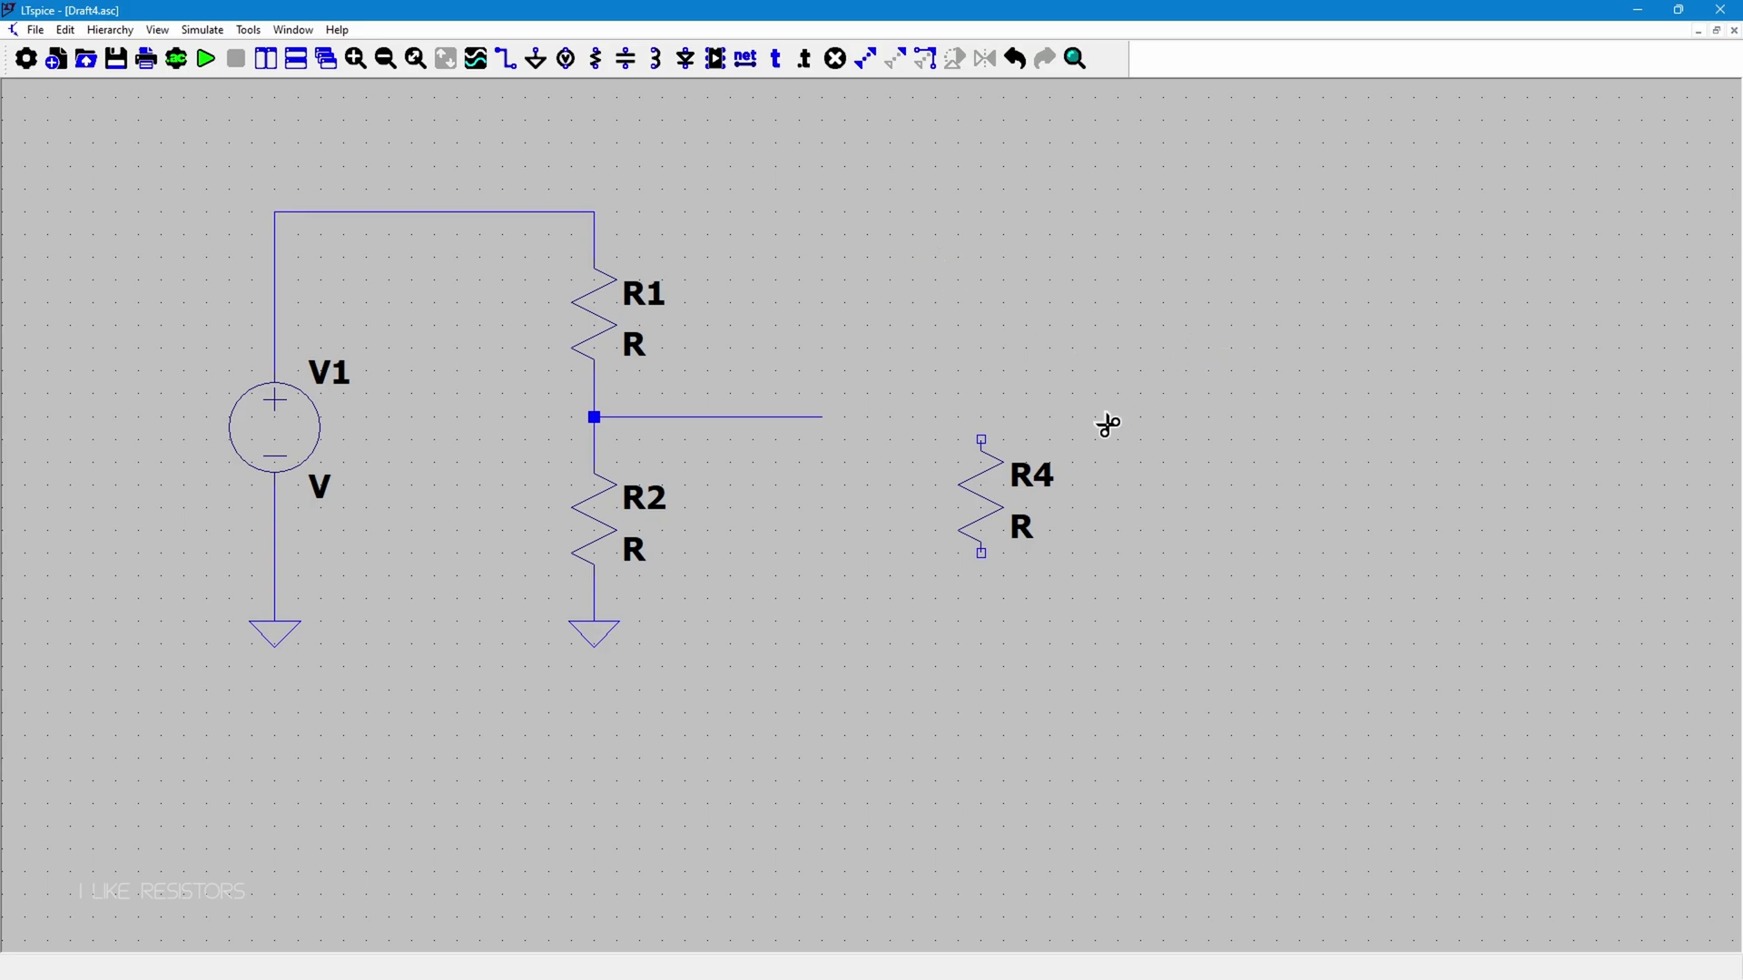
pyautogui.click(998, 471)
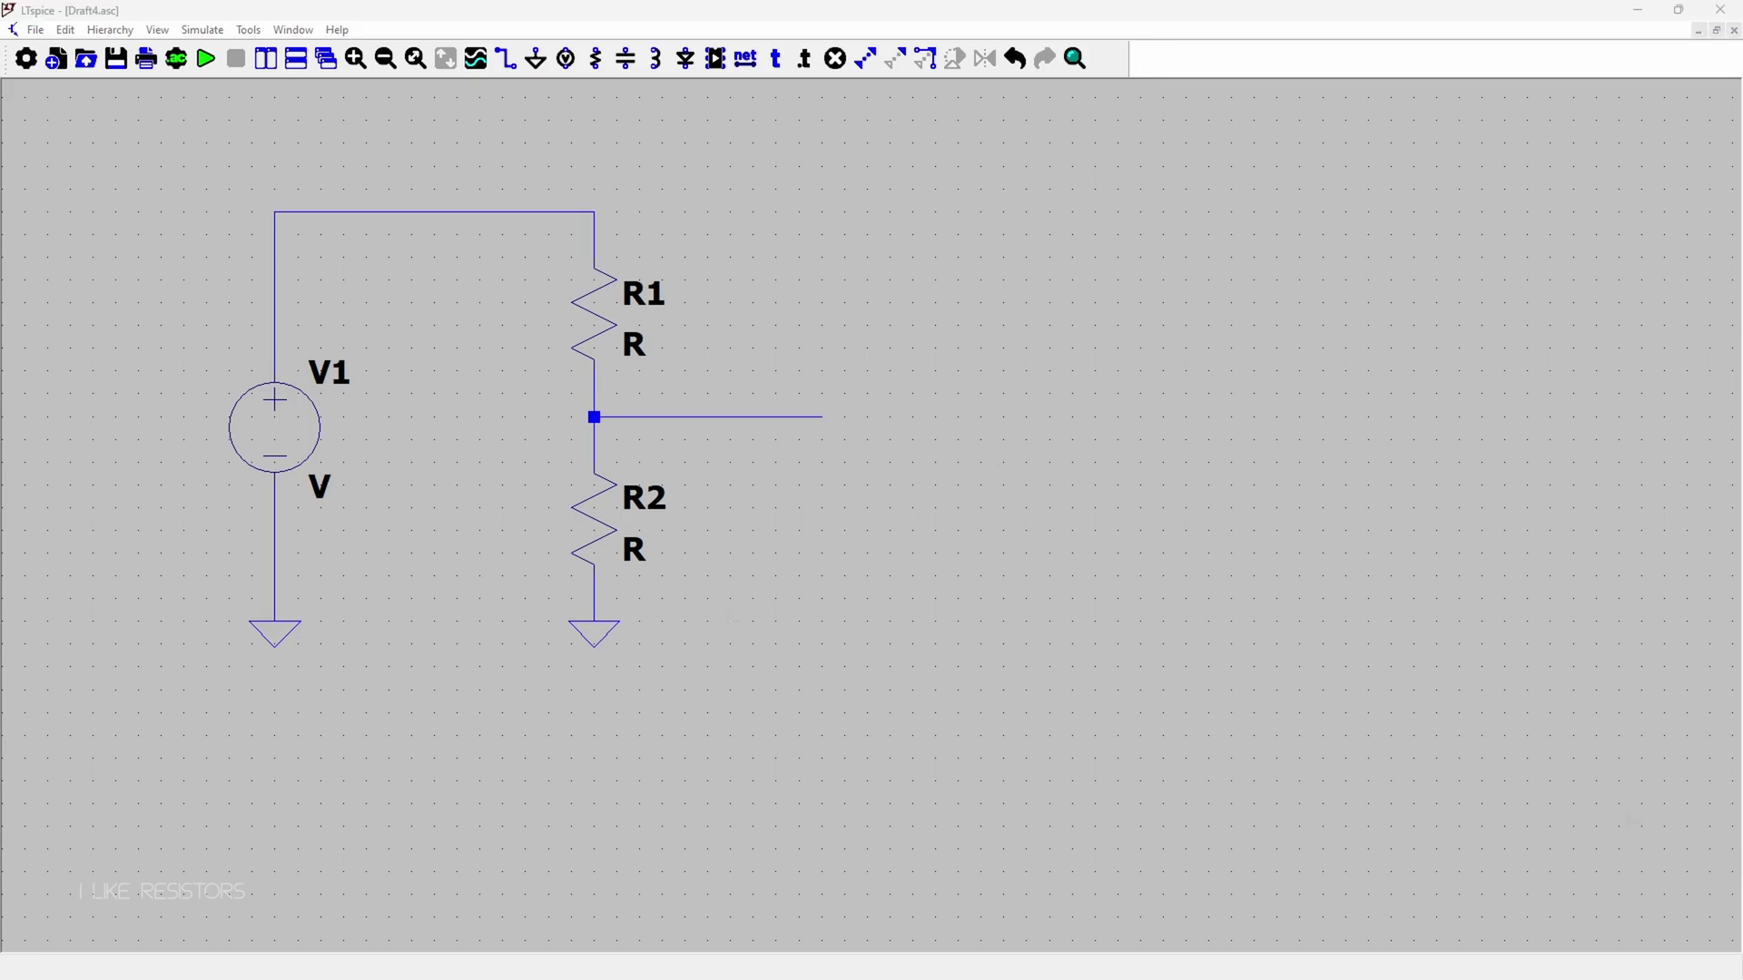
# Step: Check the component values in the reference sketch and set V1's DC value to 5 V
pyautogui.hotkey('alt', 'Tab')
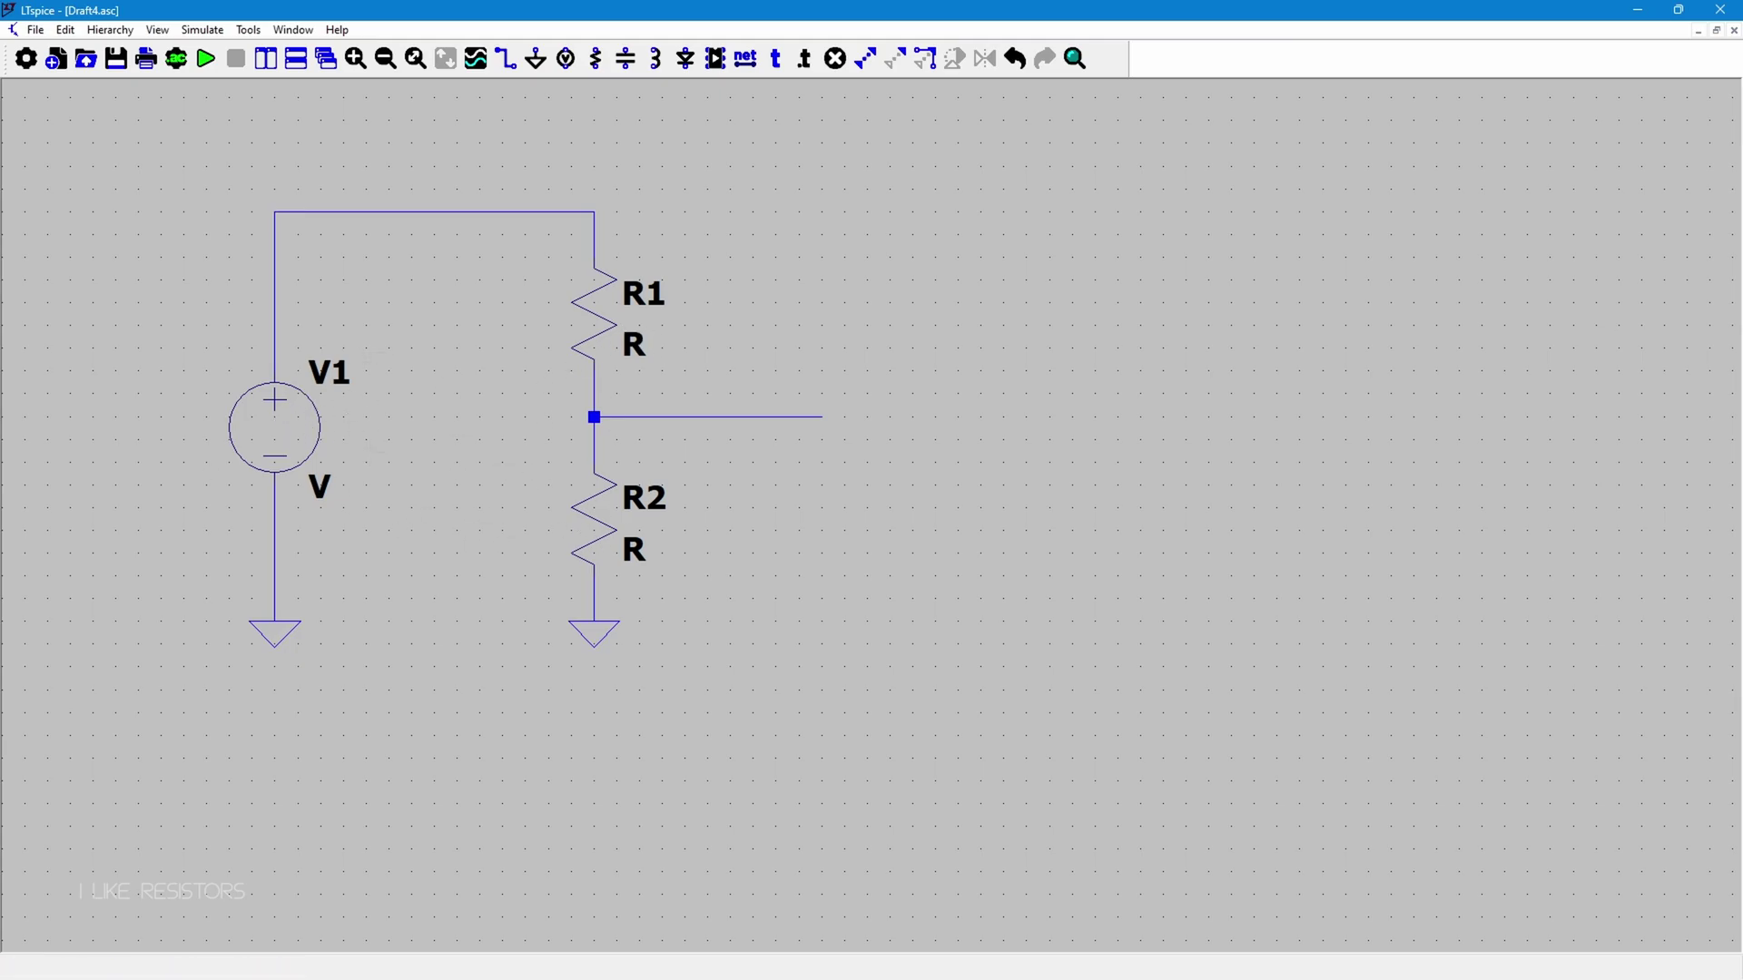
pyautogui.hotkey('alt', 'Tab')
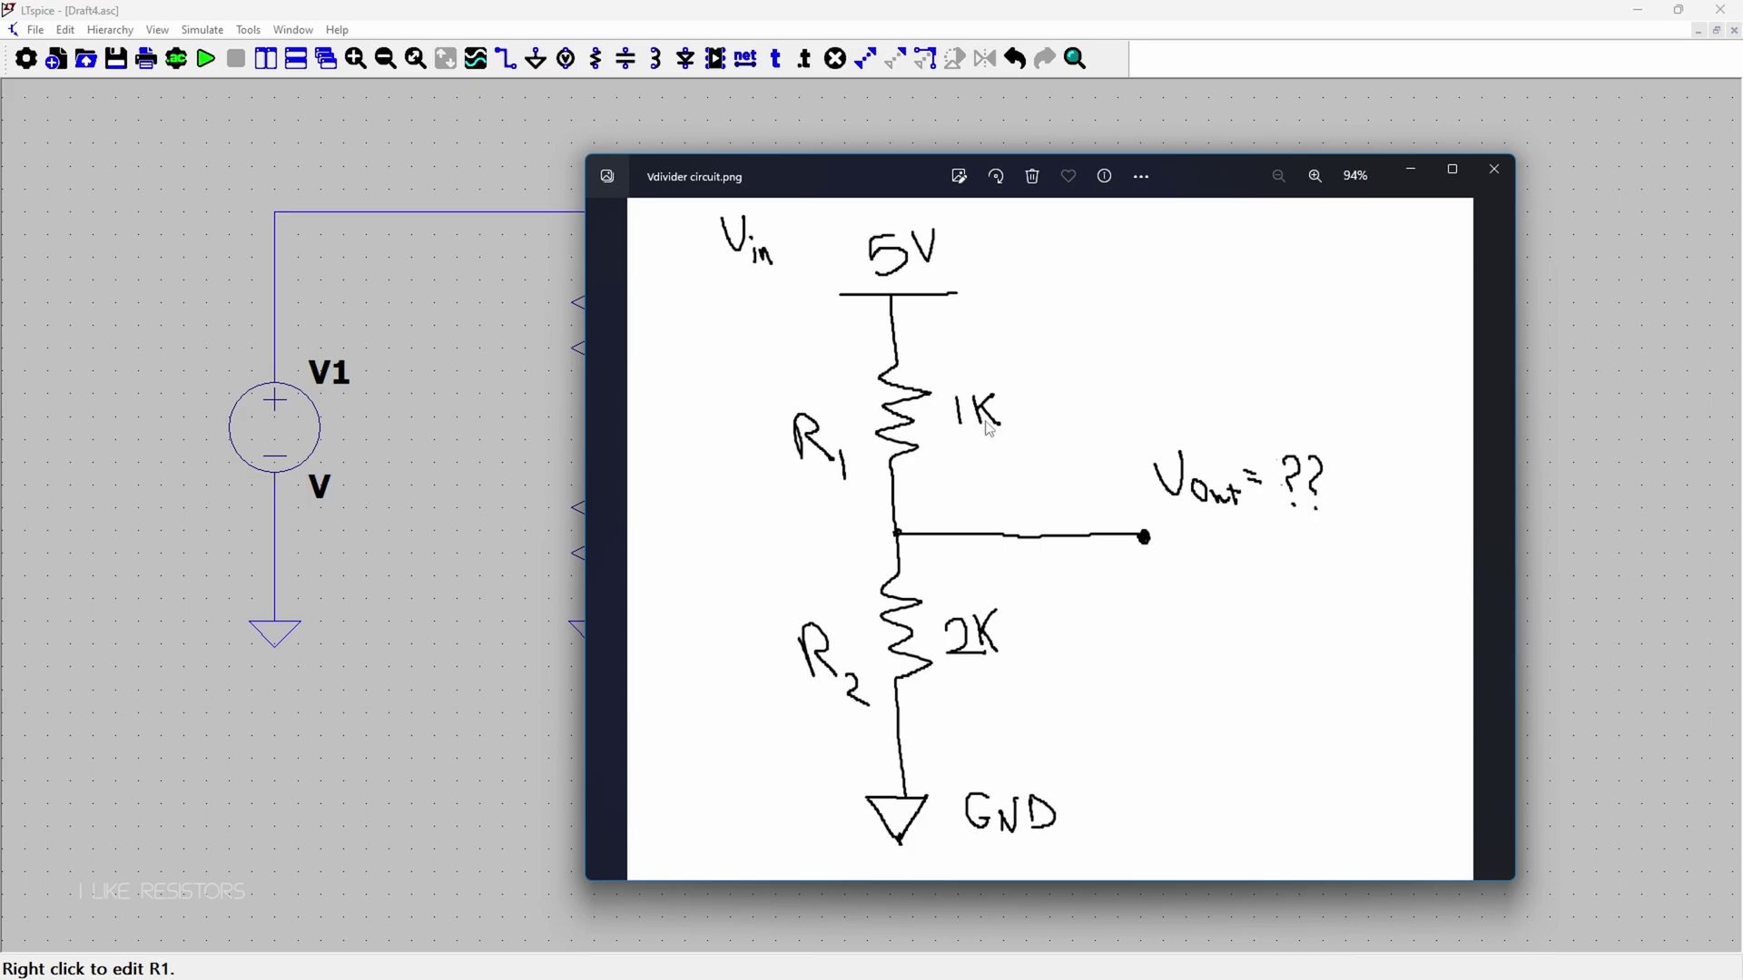
pyautogui.moveTo(1224, 184); pyautogui.dragTo(1211, 187)
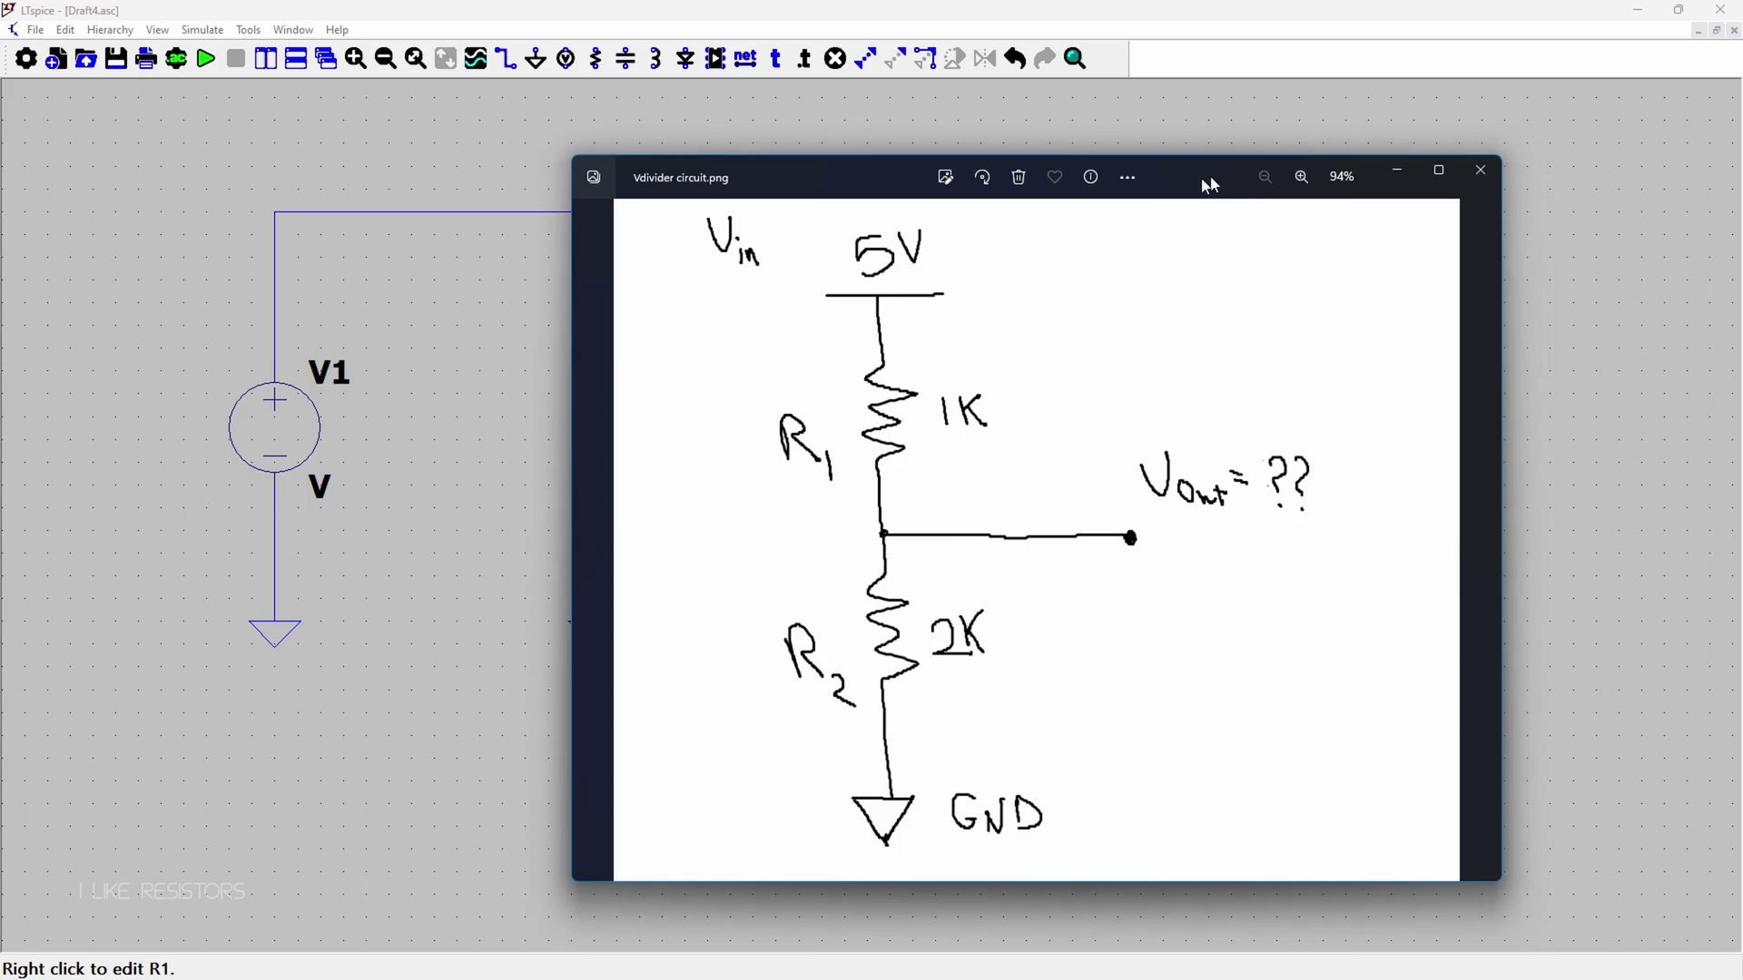
pyautogui.hotkey('alt', 'Tab')
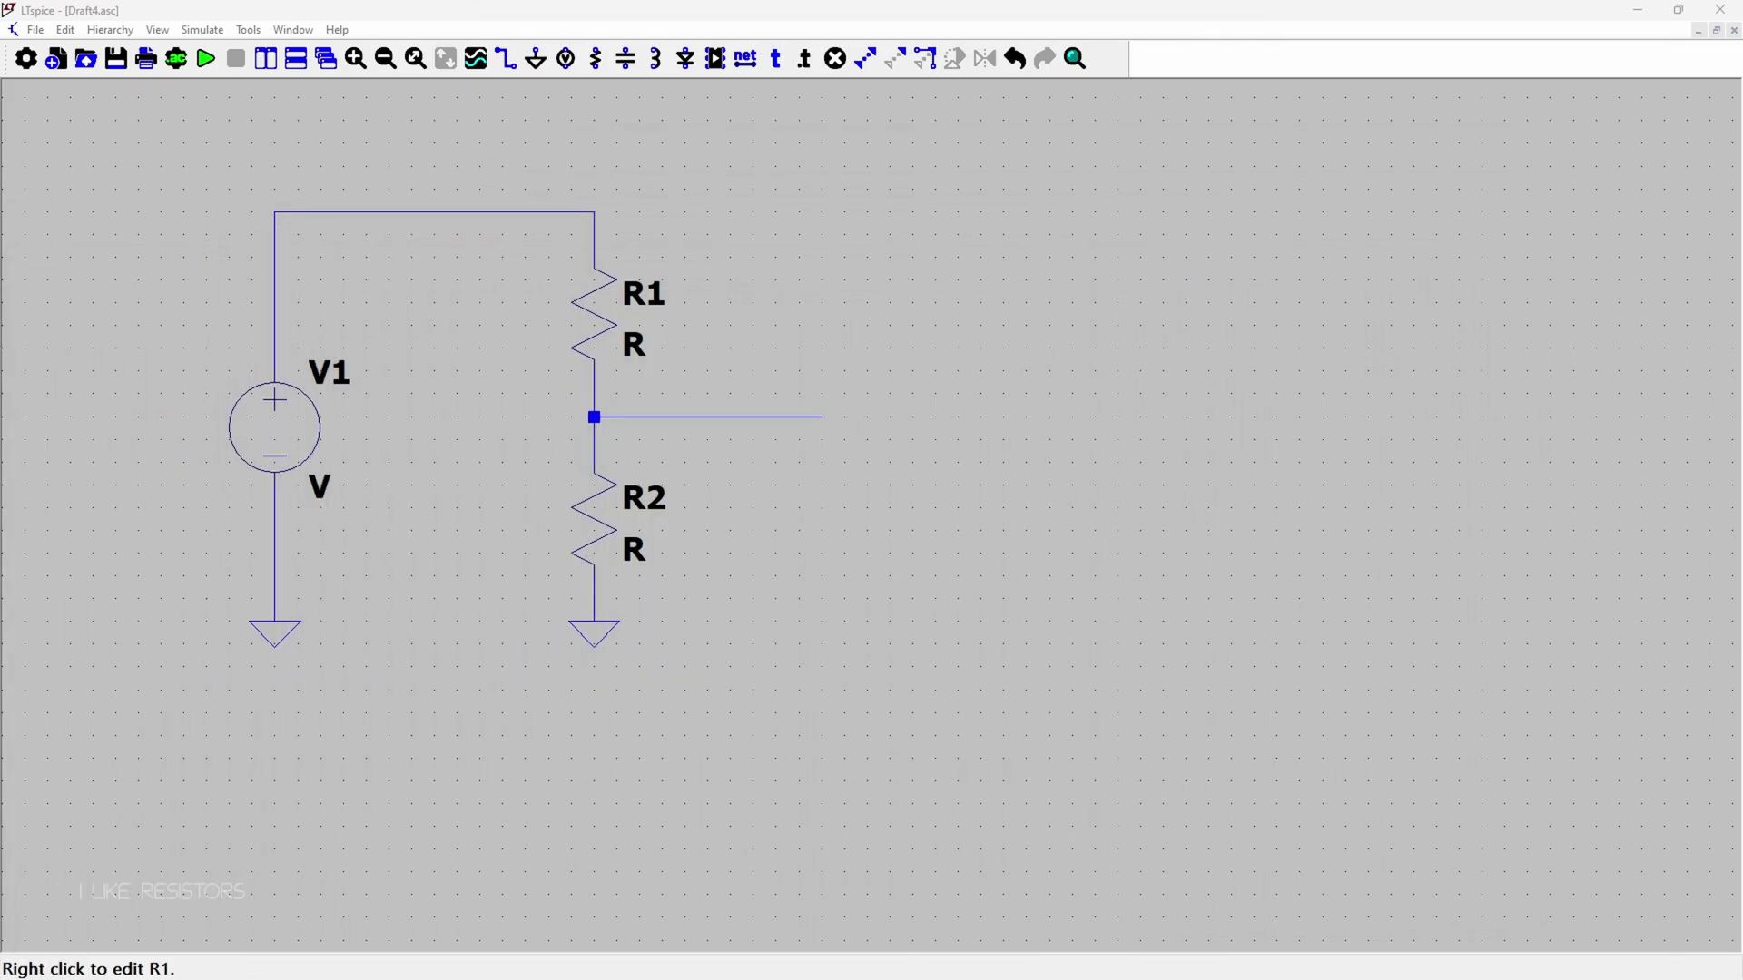
pyautogui.rightClick(281, 442)
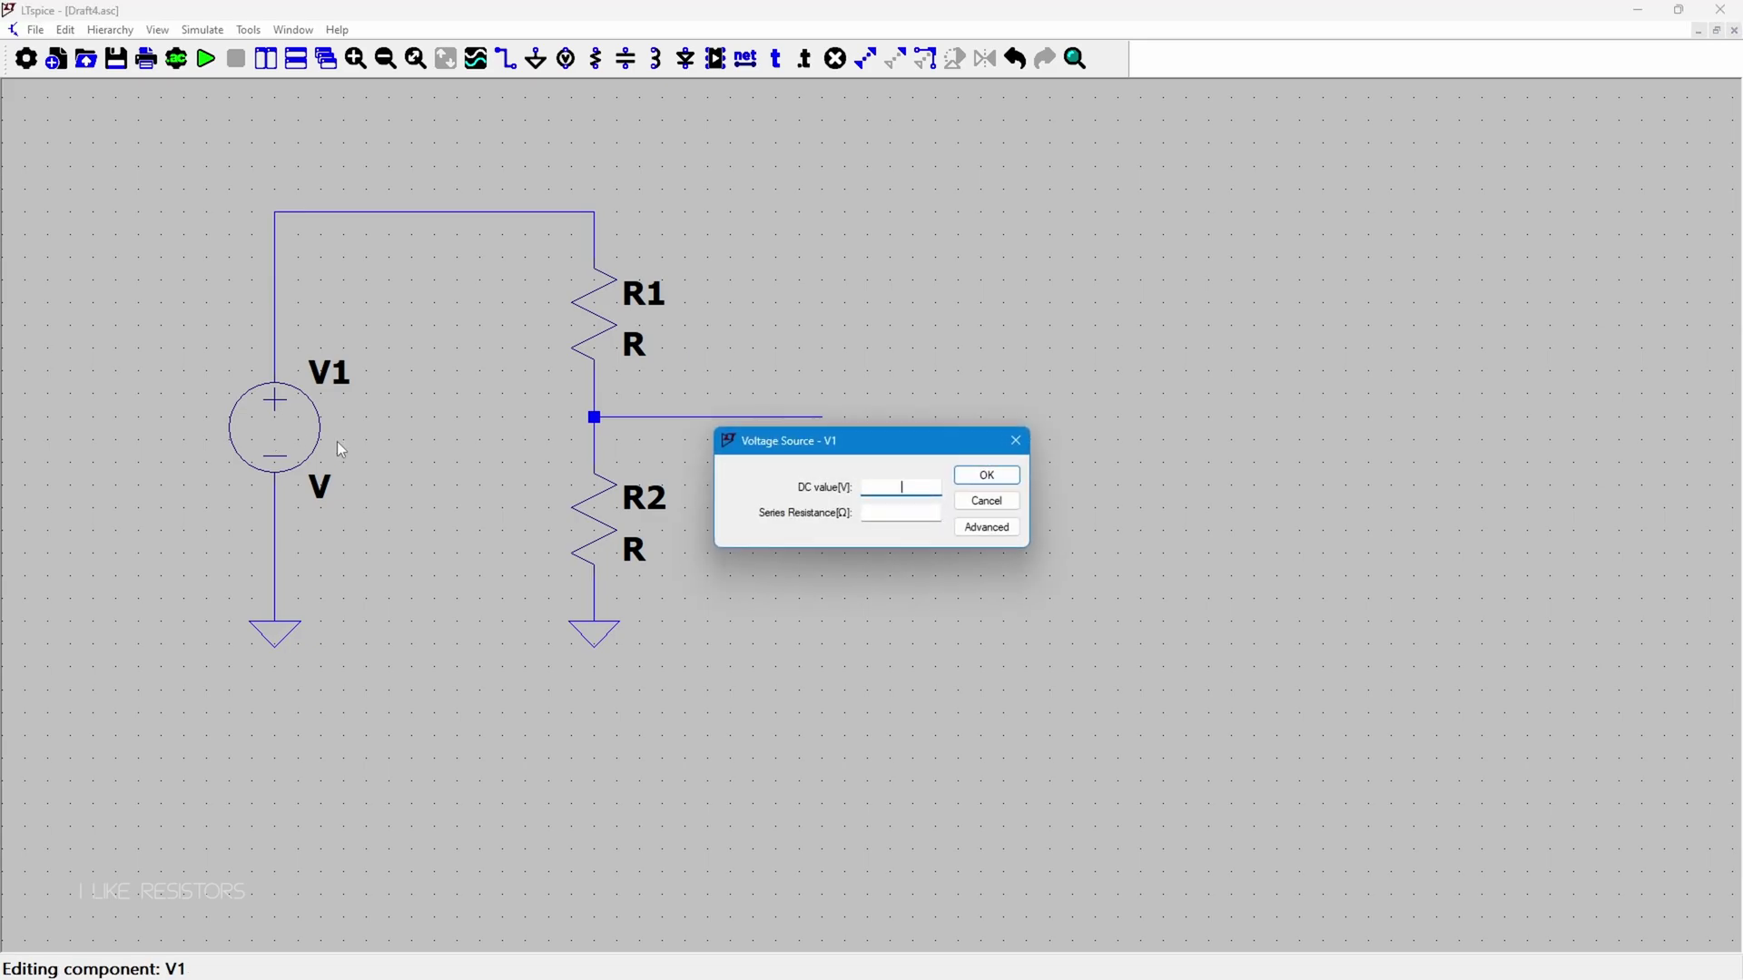
pyautogui.moveTo(845, 439); pyautogui.dragTo(809, 439)
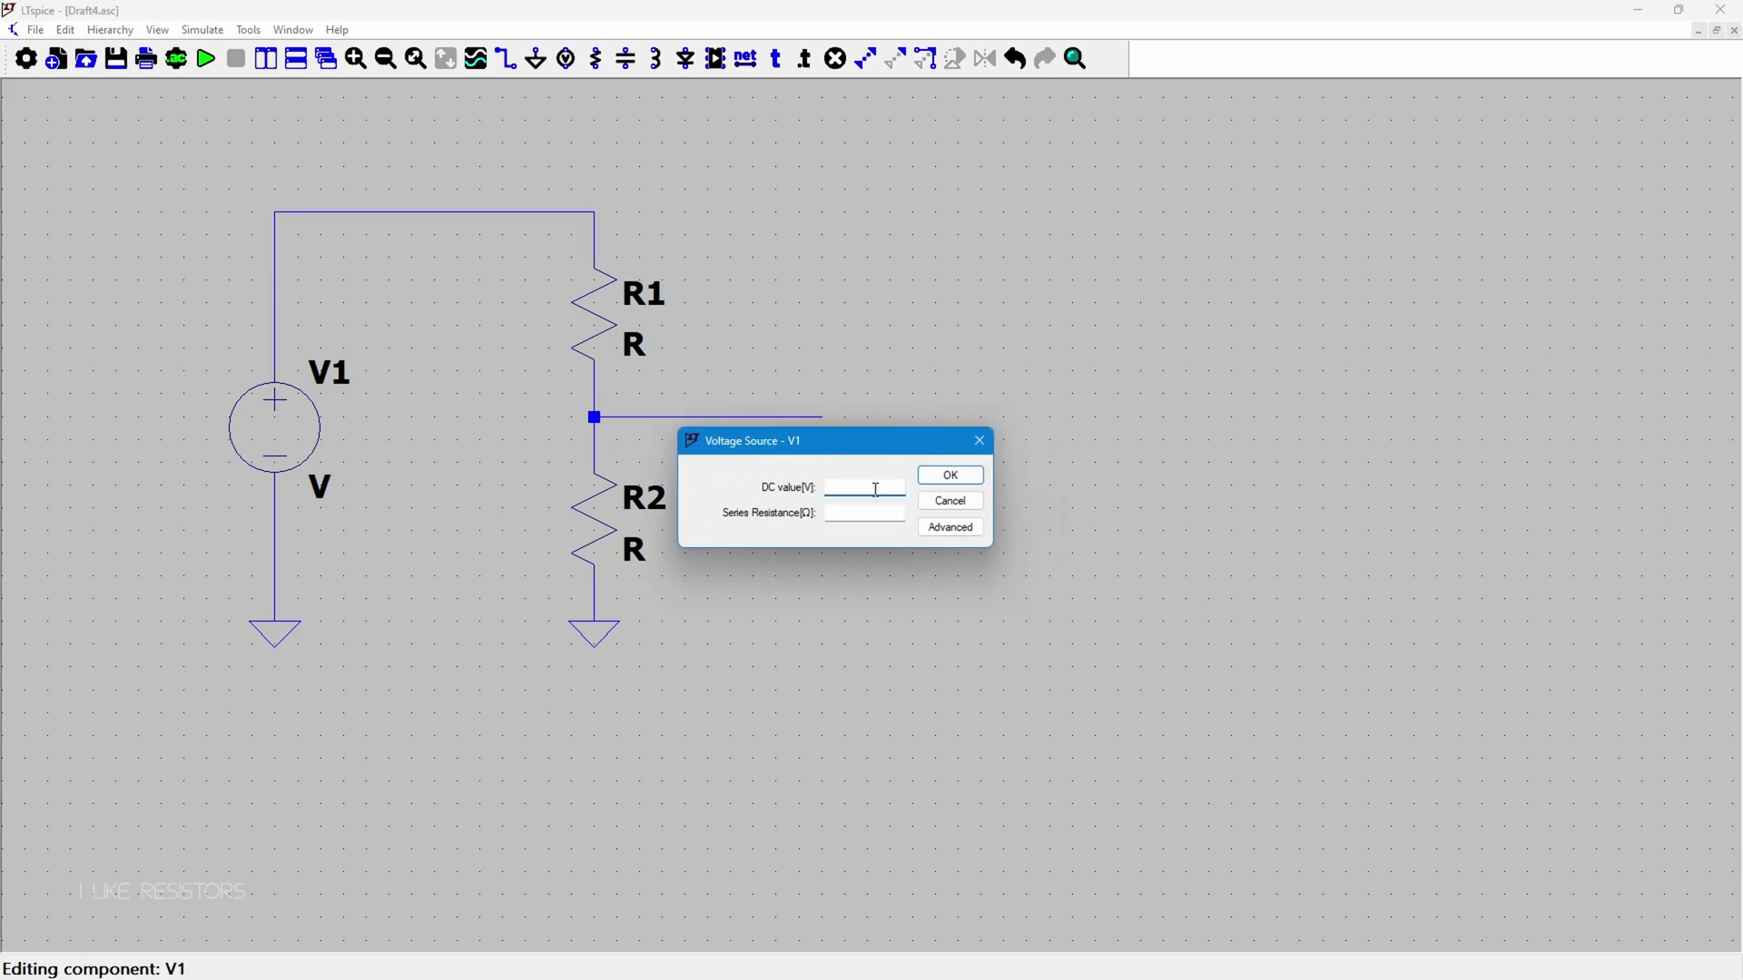
pyautogui.write('5')
pyautogui.click(951, 476)
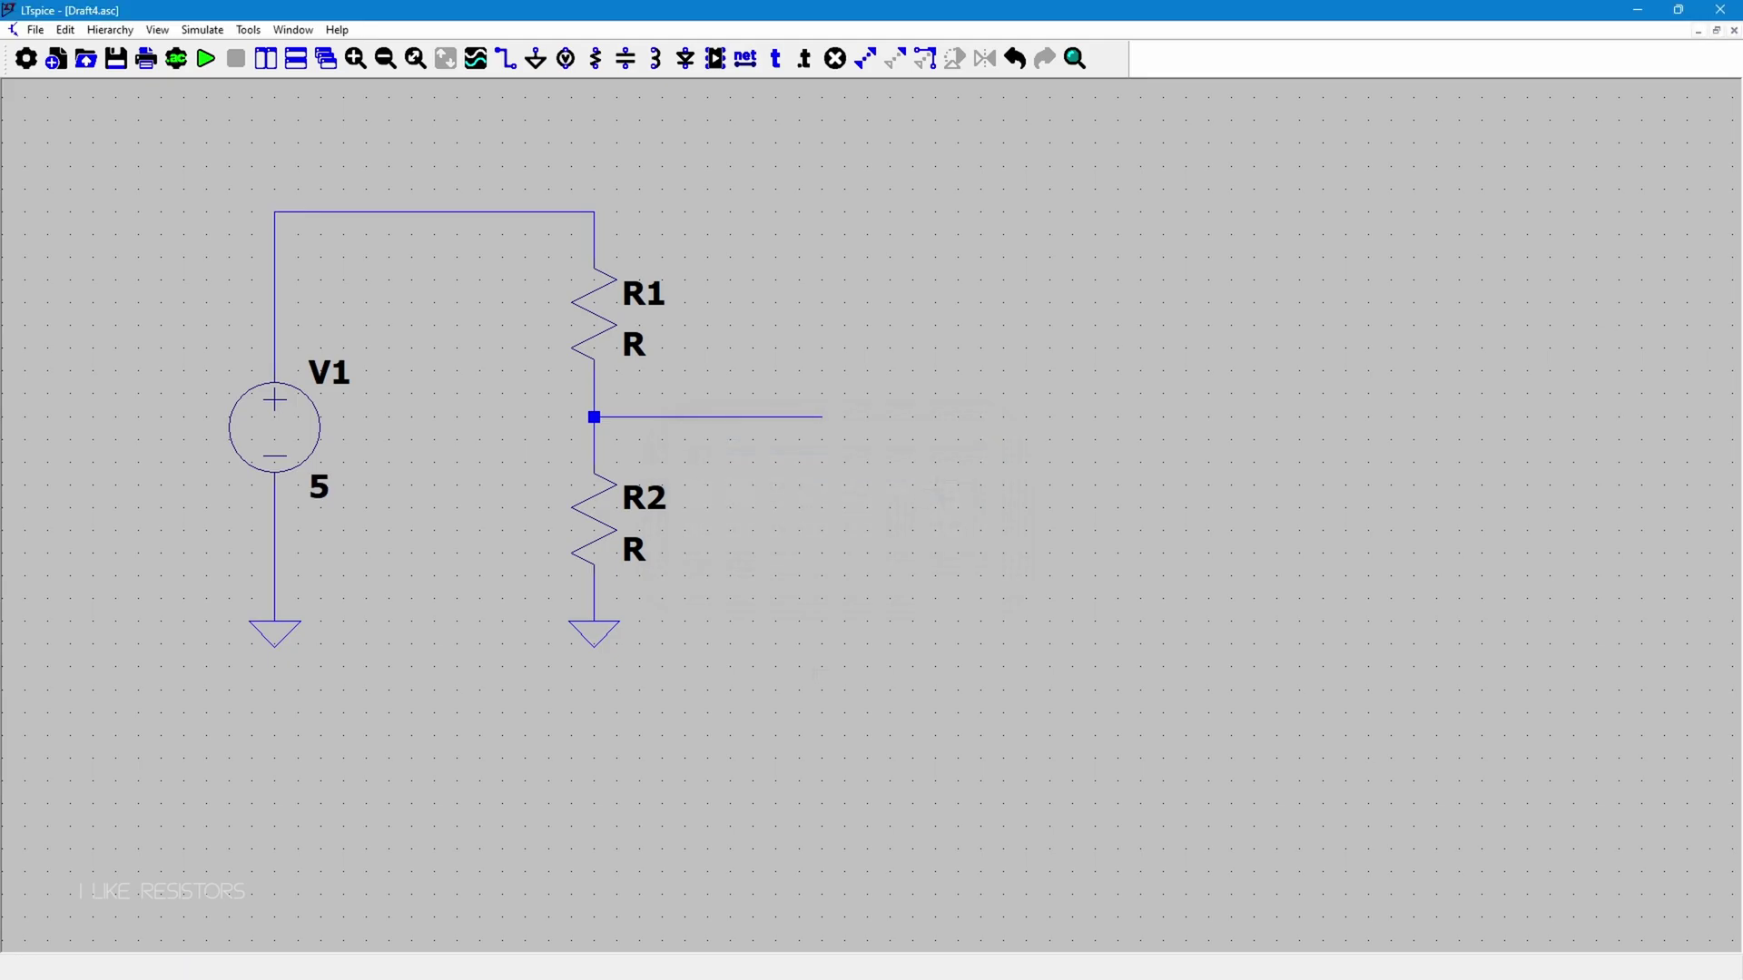
# Step: Set the resistance of R1, the upper divider resistor, to 1k
pyautogui.rightClick(602, 329)
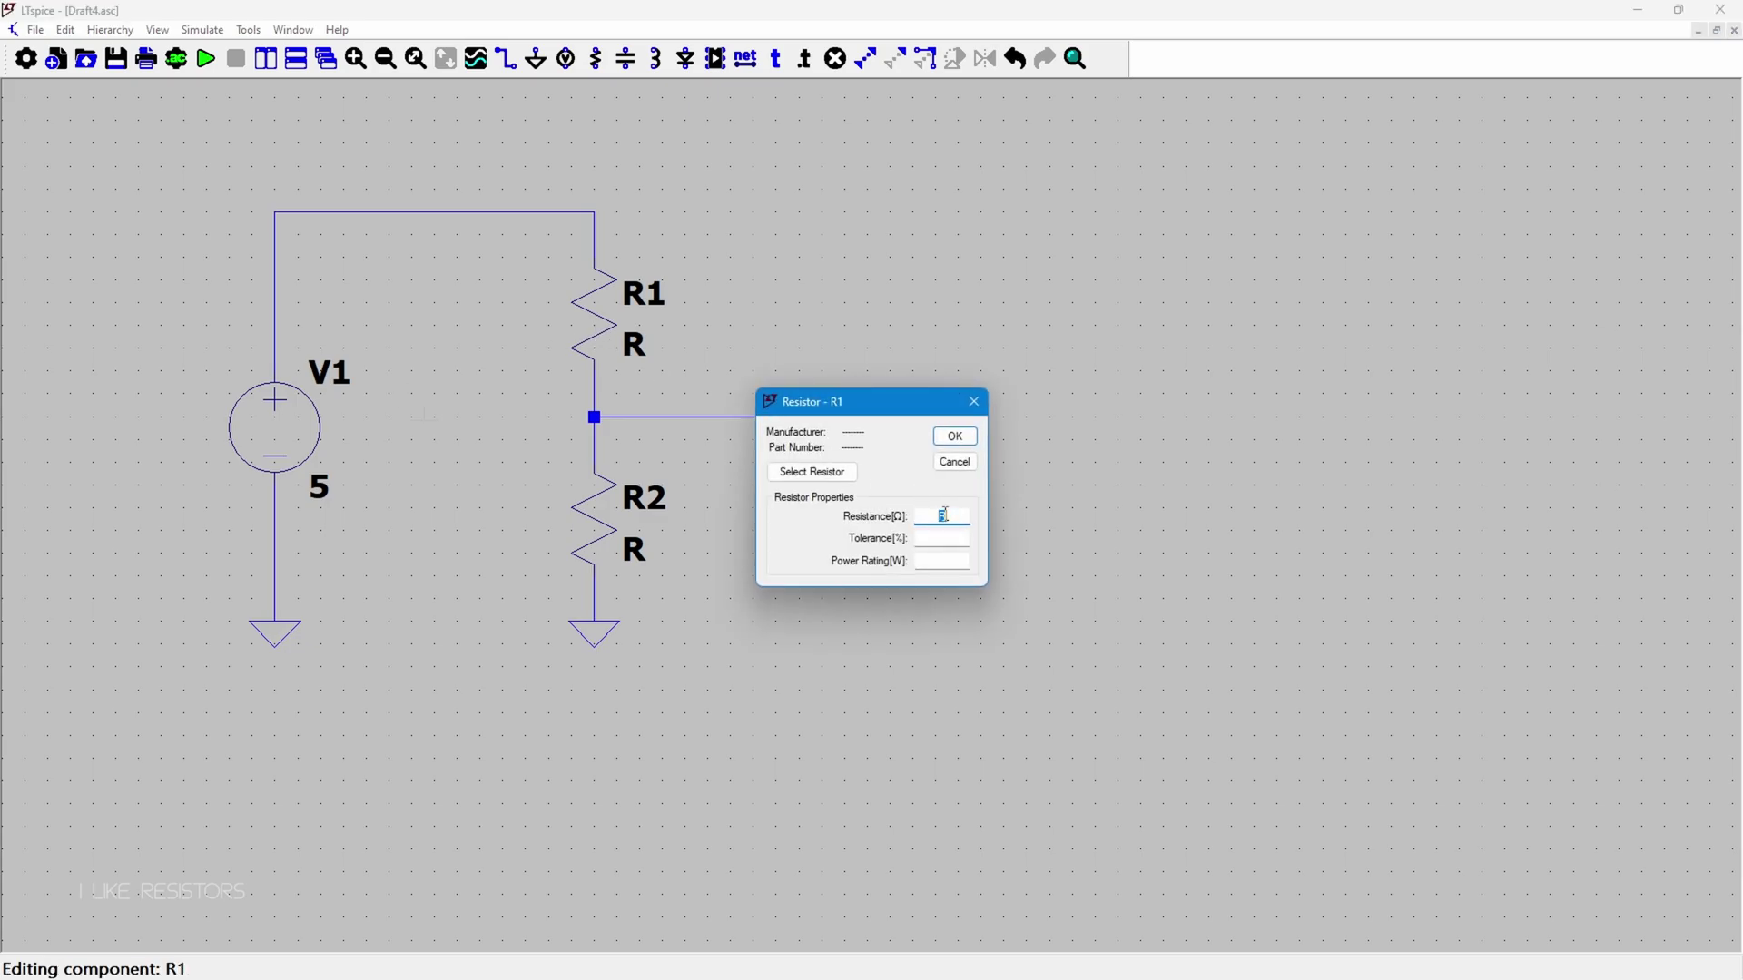
pyautogui.write('1')
pyautogui.press('BackSpace')
pyautogui.write('1k')
pyautogui.click(956, 438)
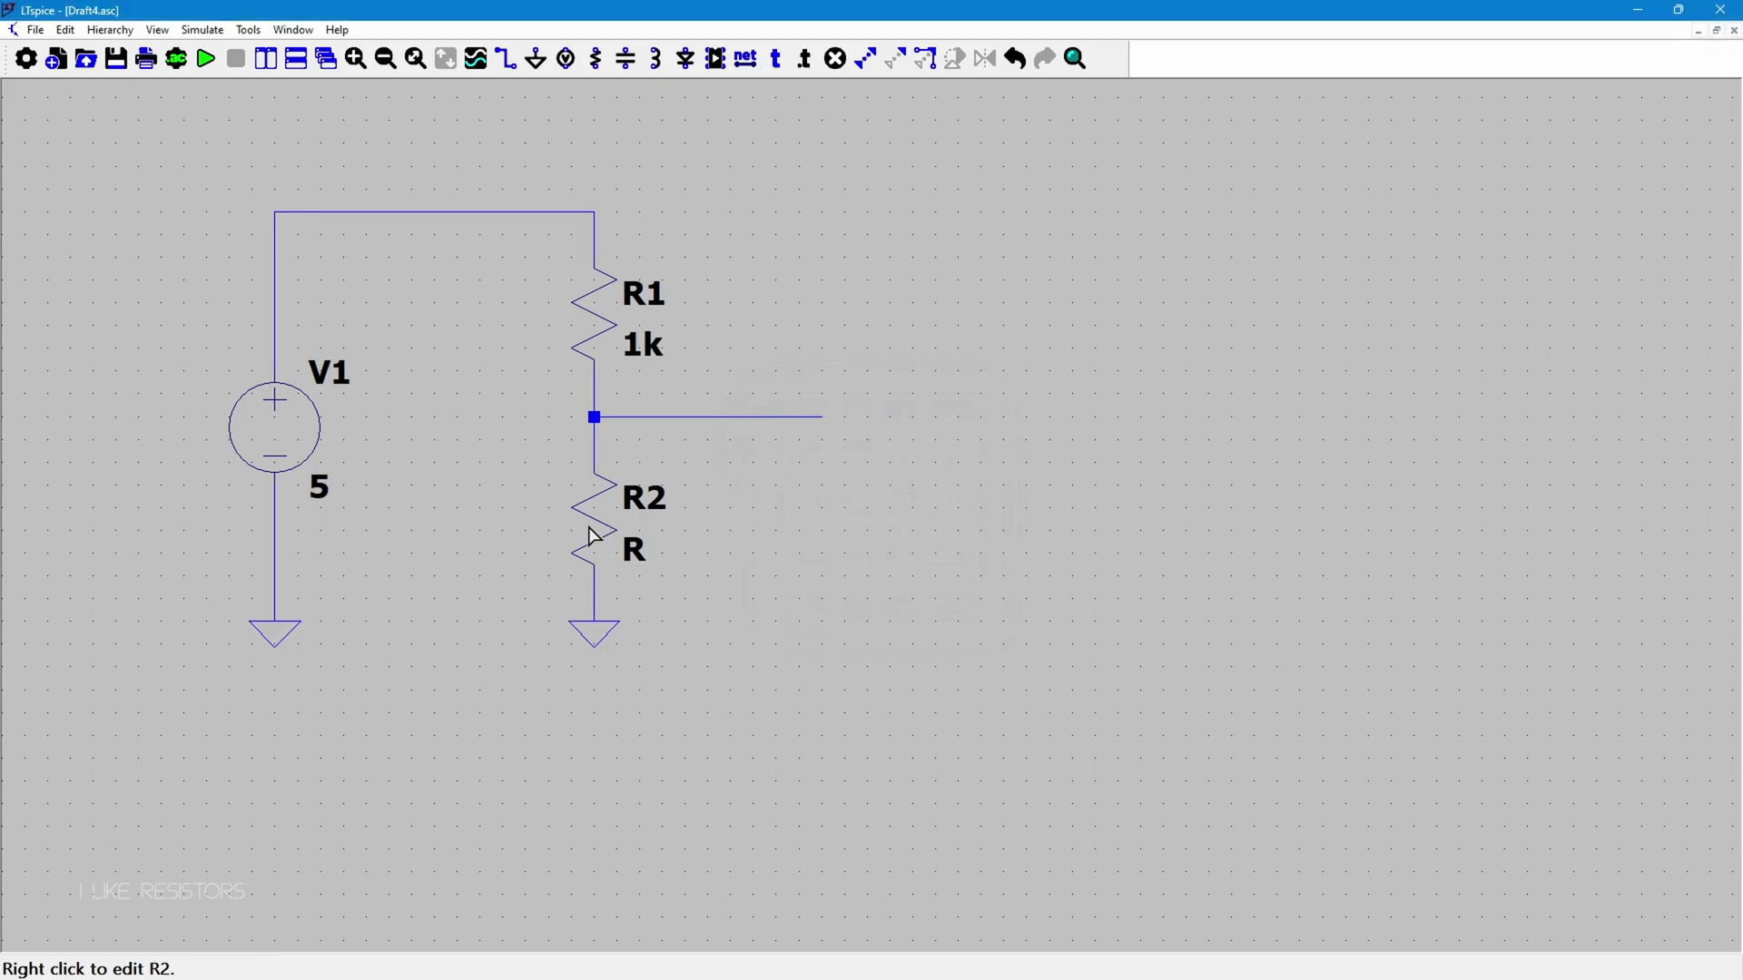
# Step: Set the resistance of R2, the lower divider resistor, to 2k
pyautogui.rightClick(593, 519)
pyautogui.write('2k')
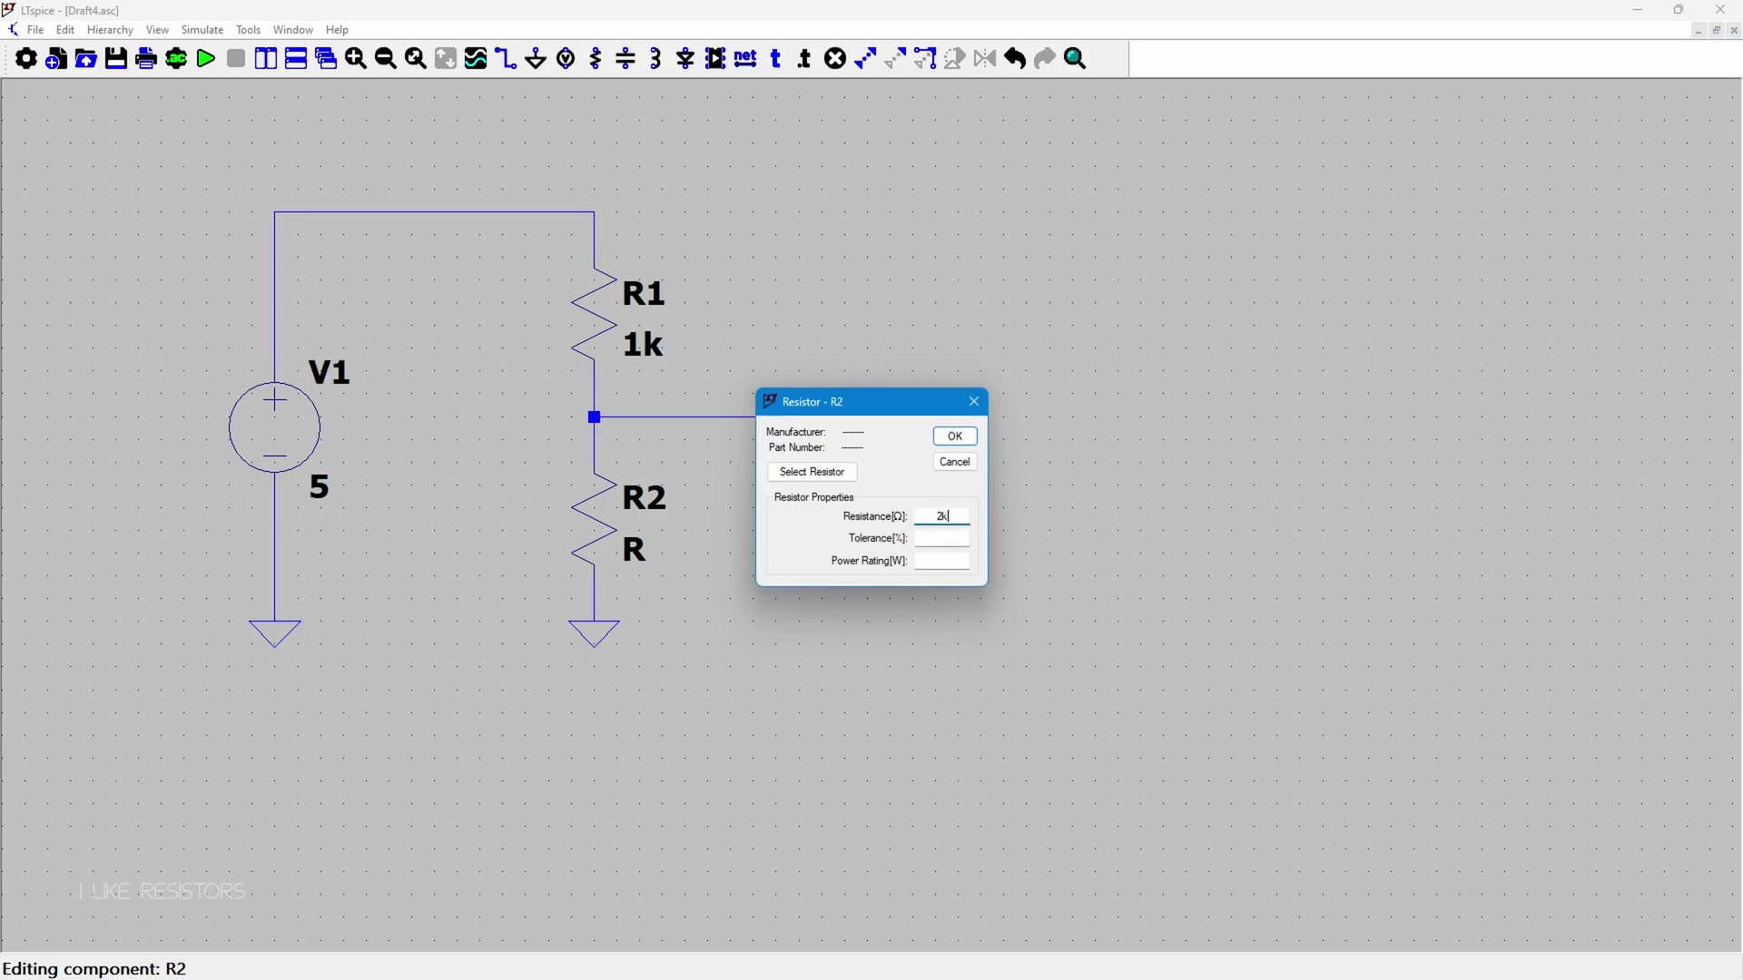
pyautogui.click(954, 438)
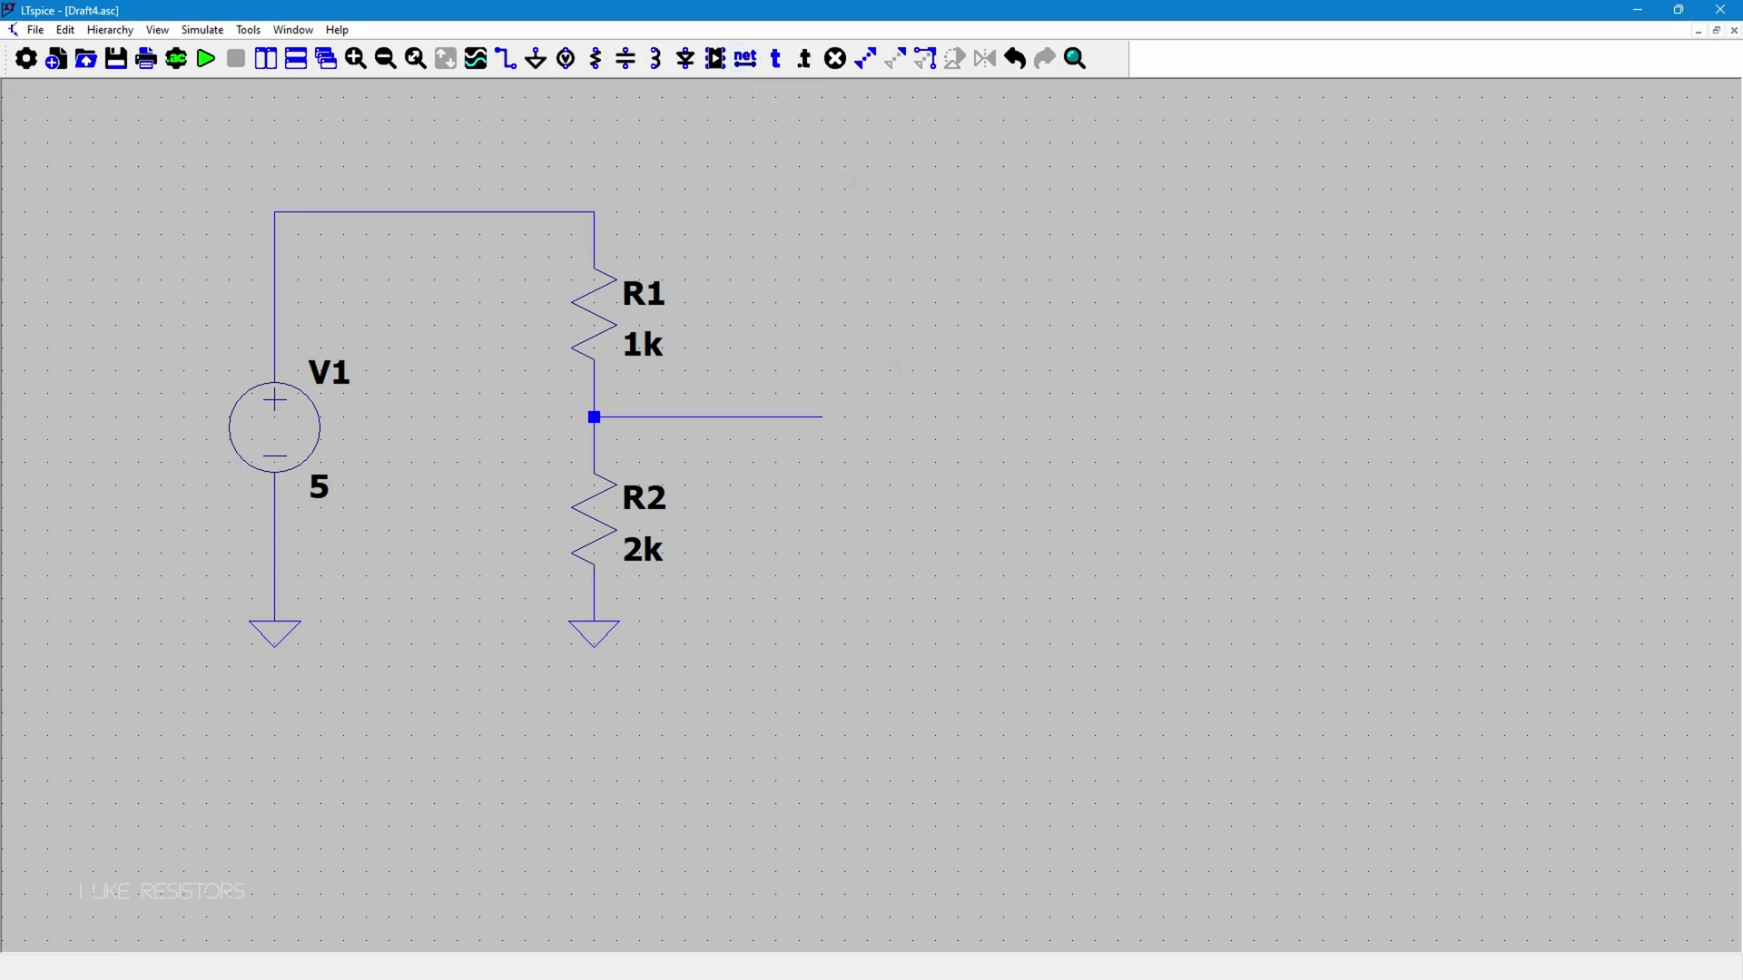
# Step: Create a net label named Vout with port type Output and place it on the open end of the output wire
pyautogui.press('F4')
pyautogui.moveTo(864, 405); pyautogui.dragTo(921, 247)
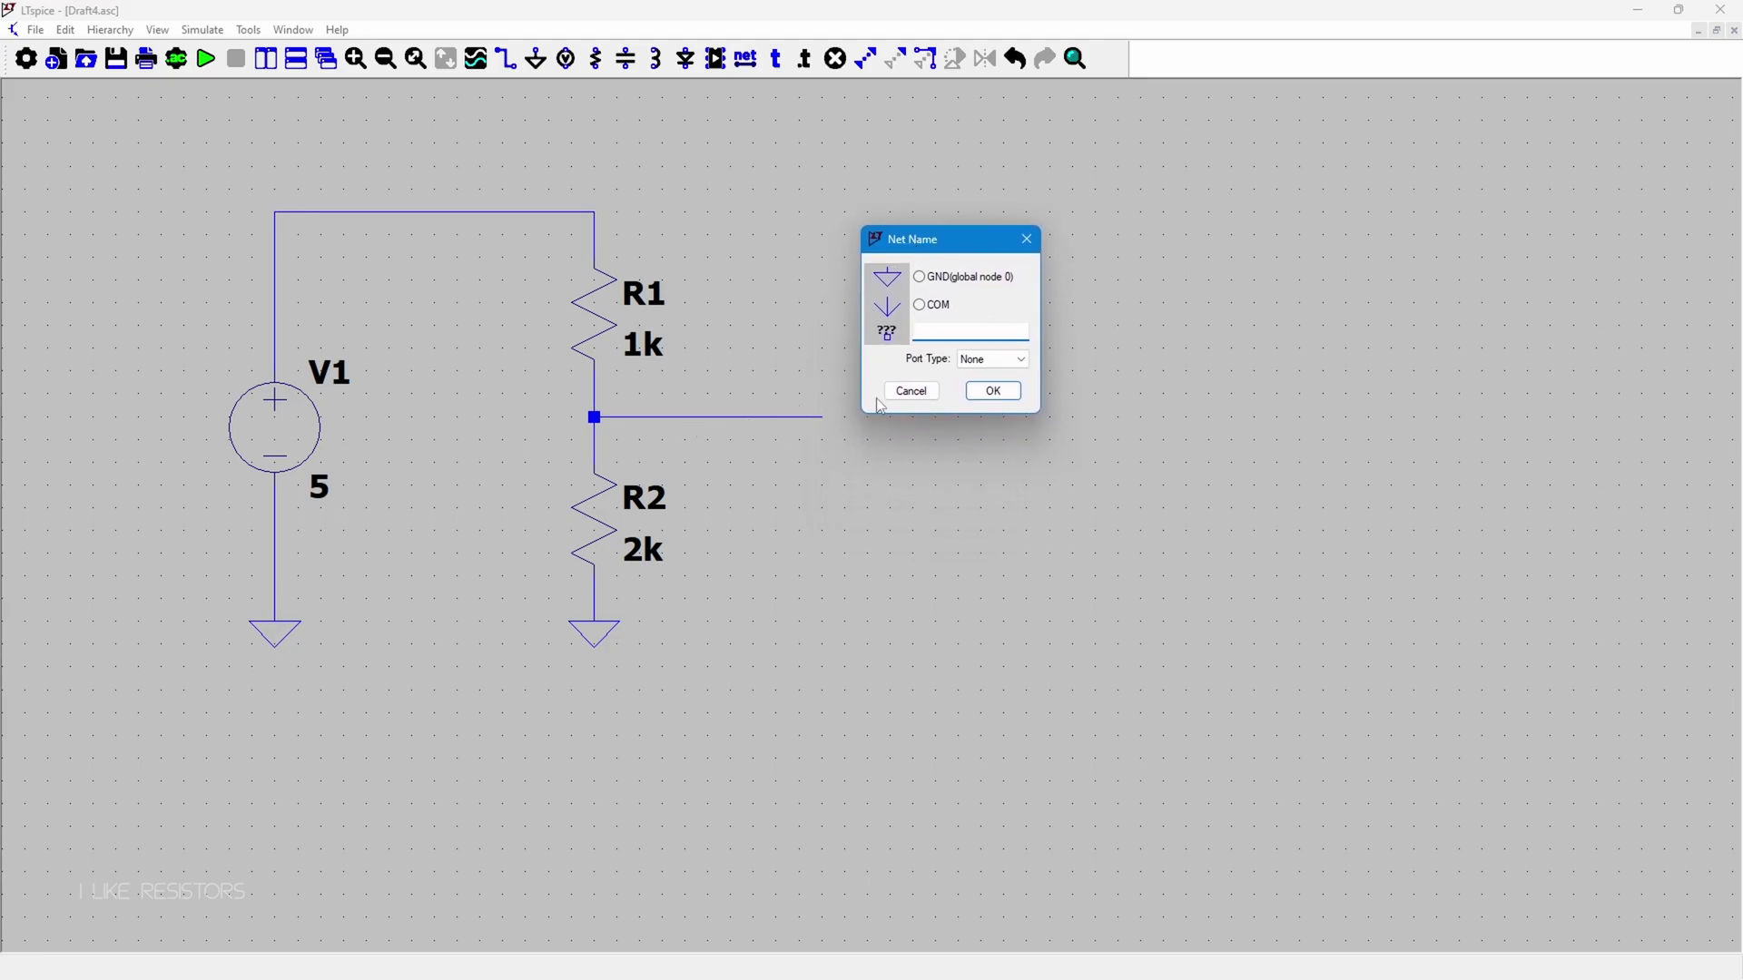
pyautogui.click(1023, 360)
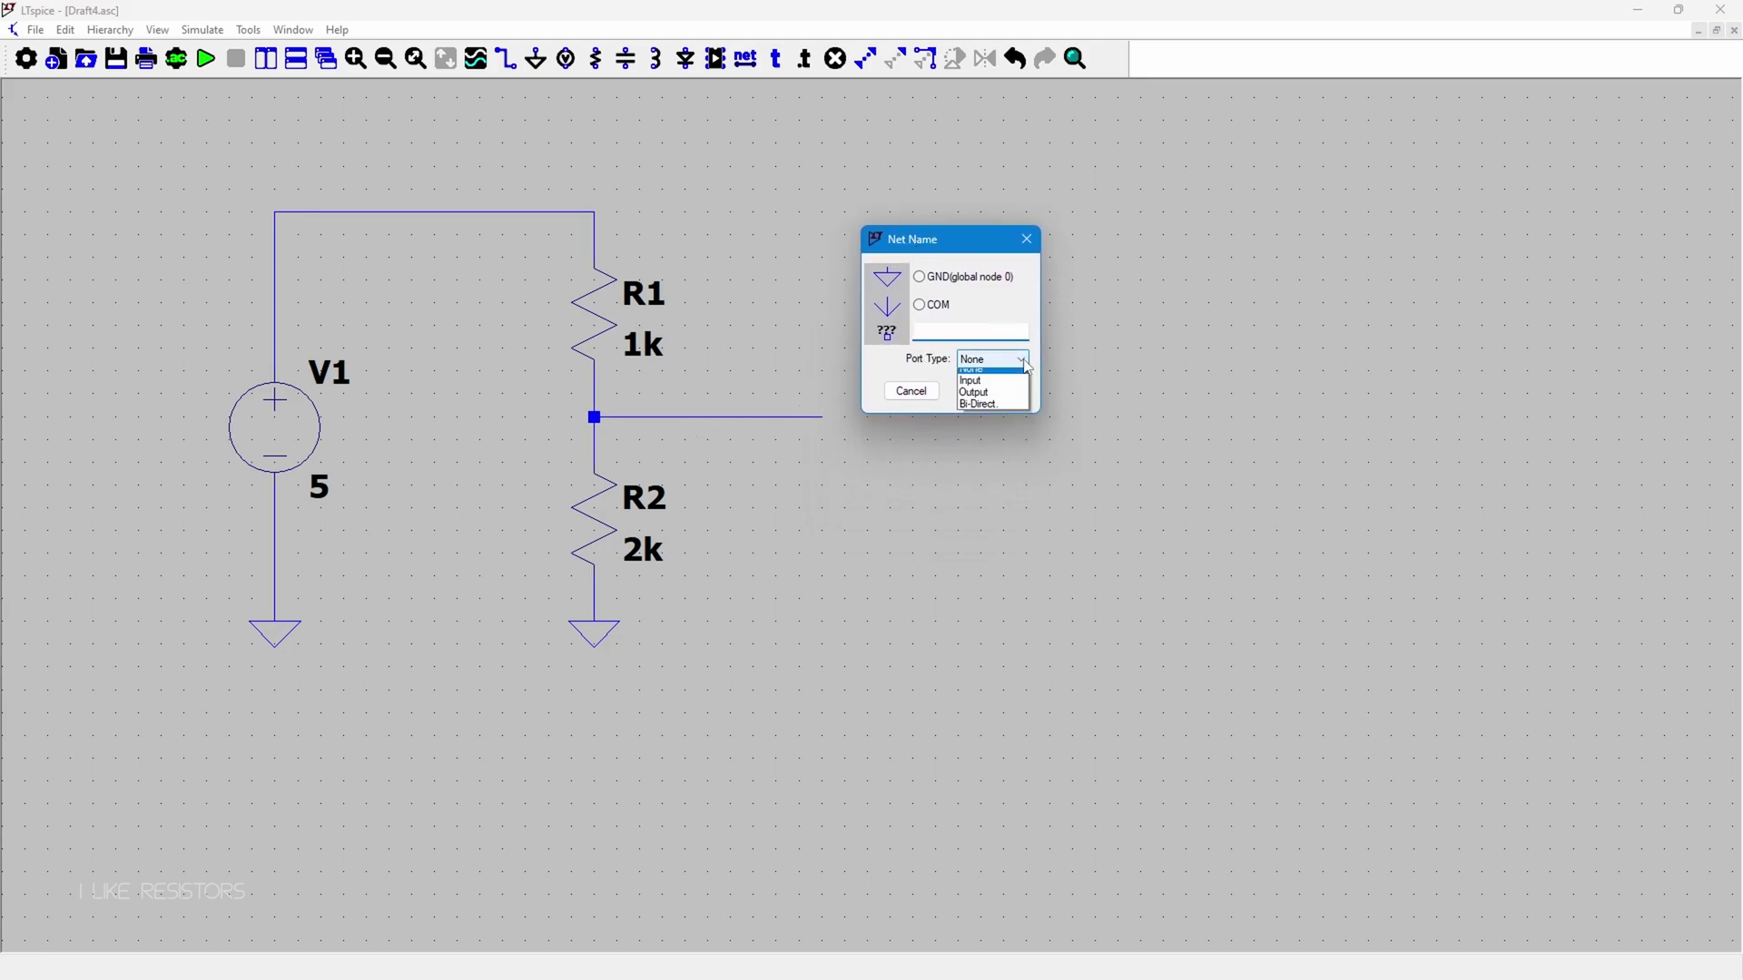
pyautogui.click(976, 383)
pyautogui.click(959, 333)
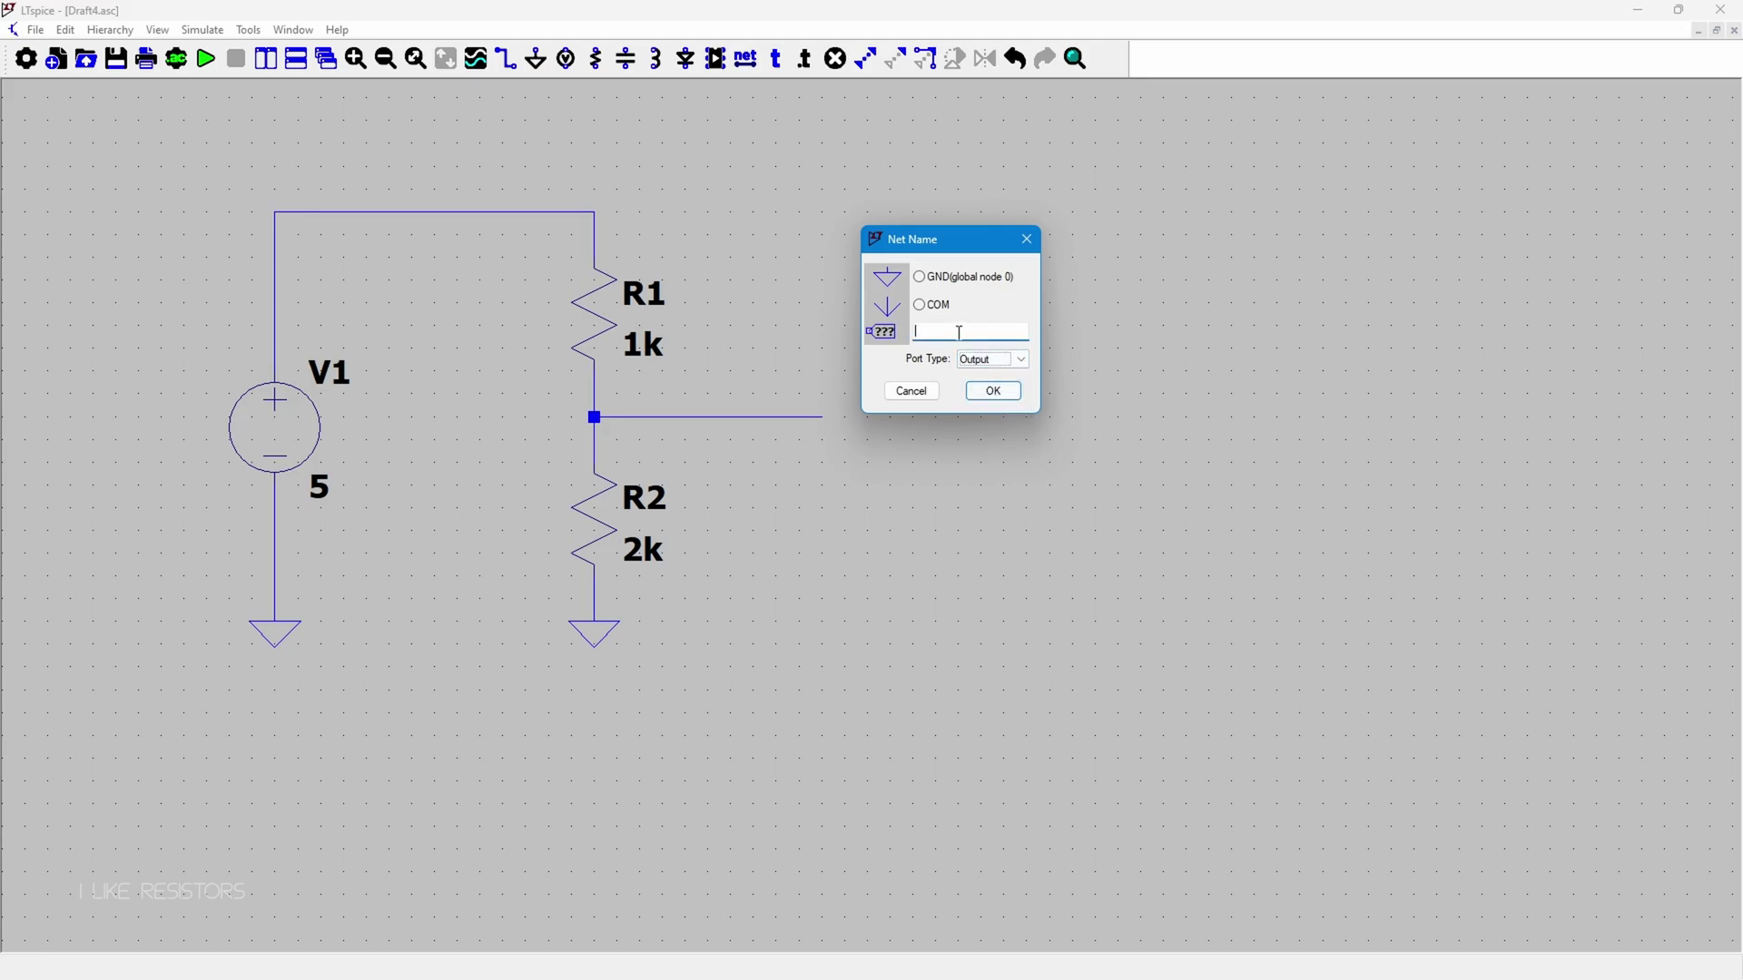
pyautogui.write('Vout')
pyautogui.click(993, 392)
pyautogui.click(821, 418)
pyautogui.press('Escape')
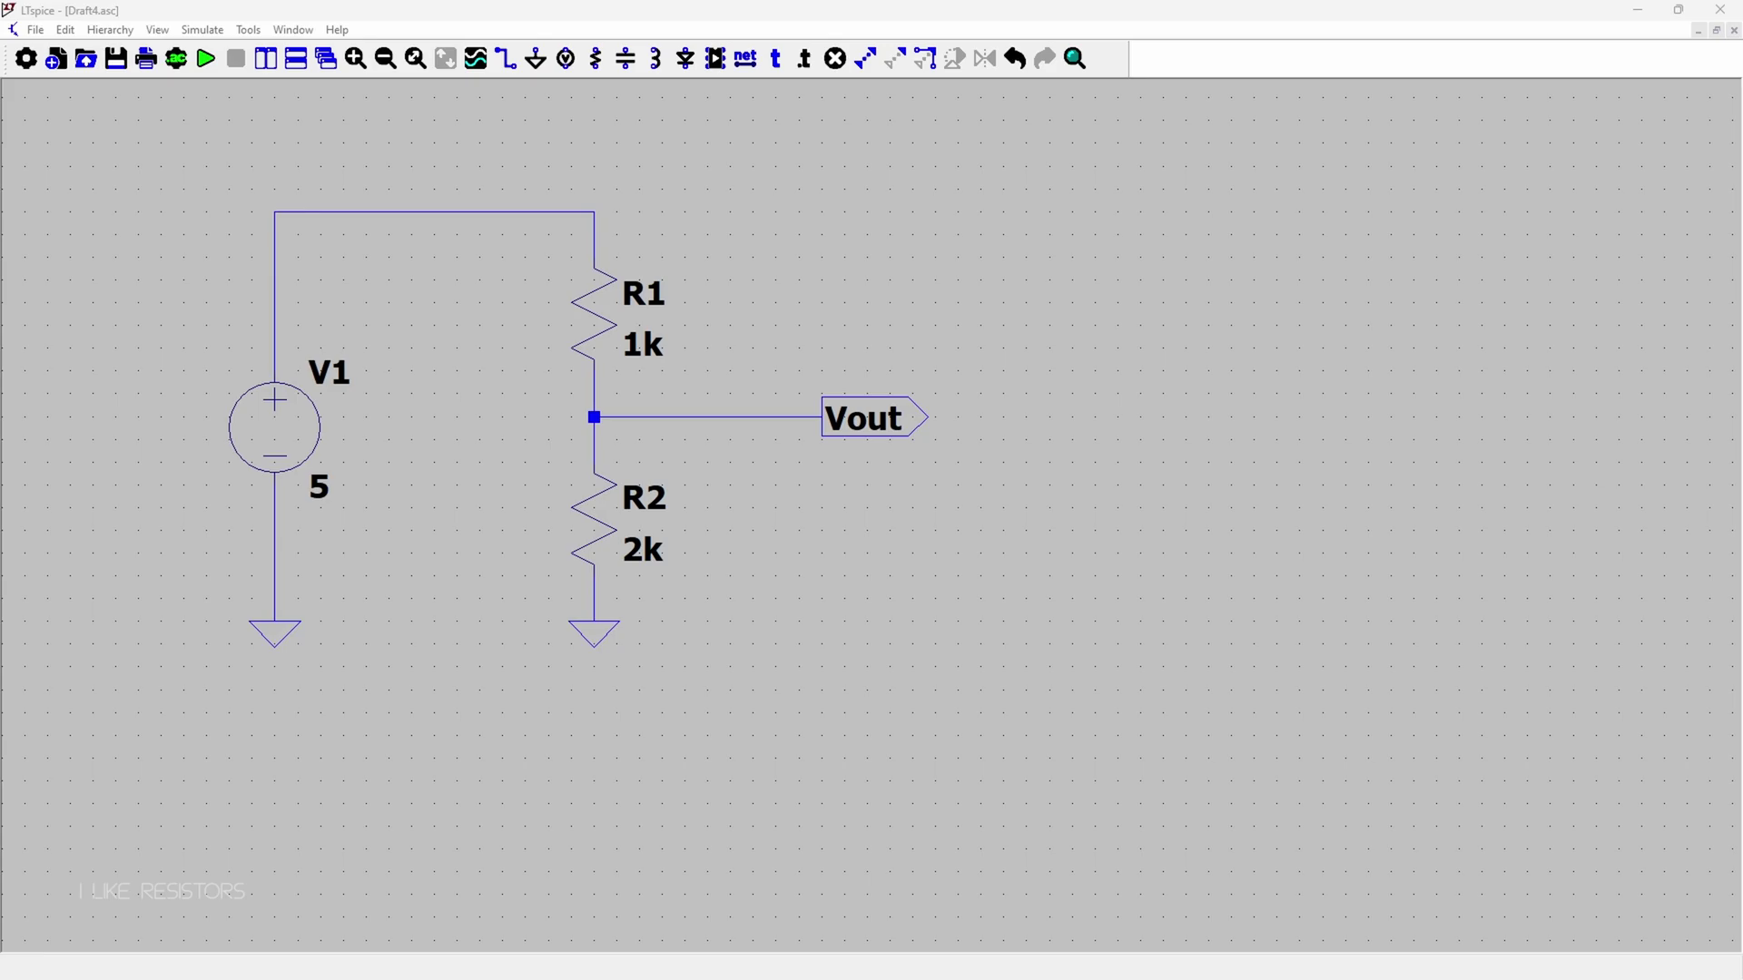
# Step: Rename the voltage source V1 as Vin
pyautogui.click(335, 383)
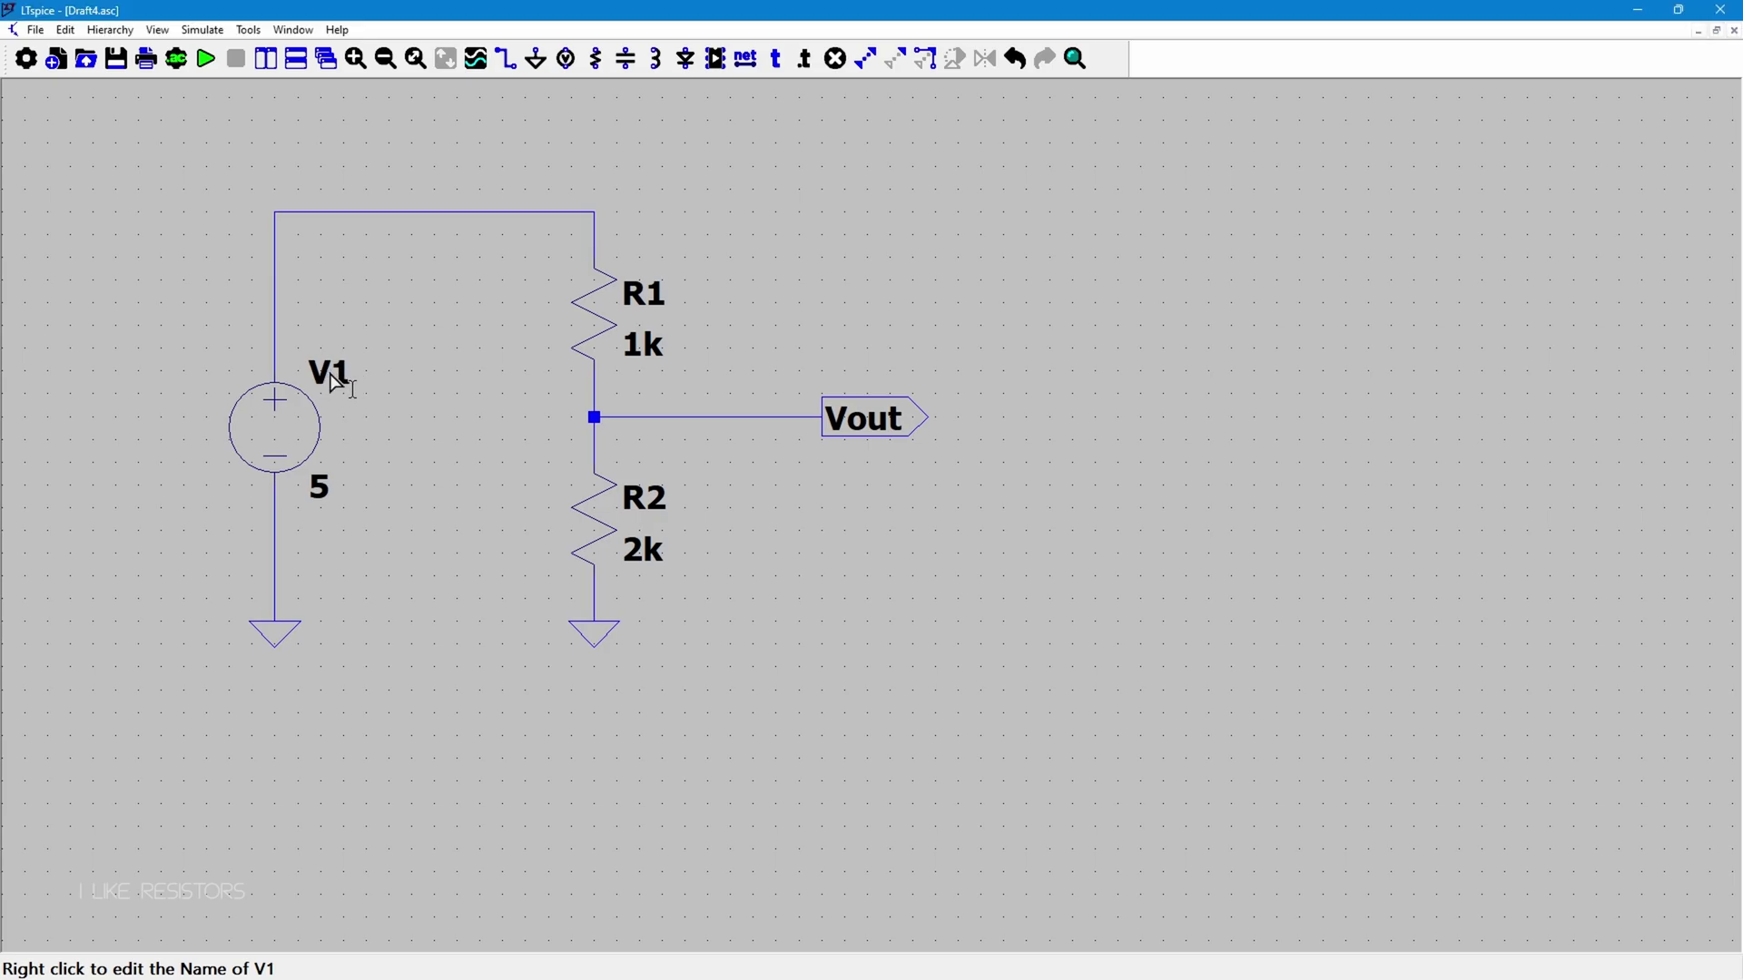
pyautogui.rightClick(328, 380)
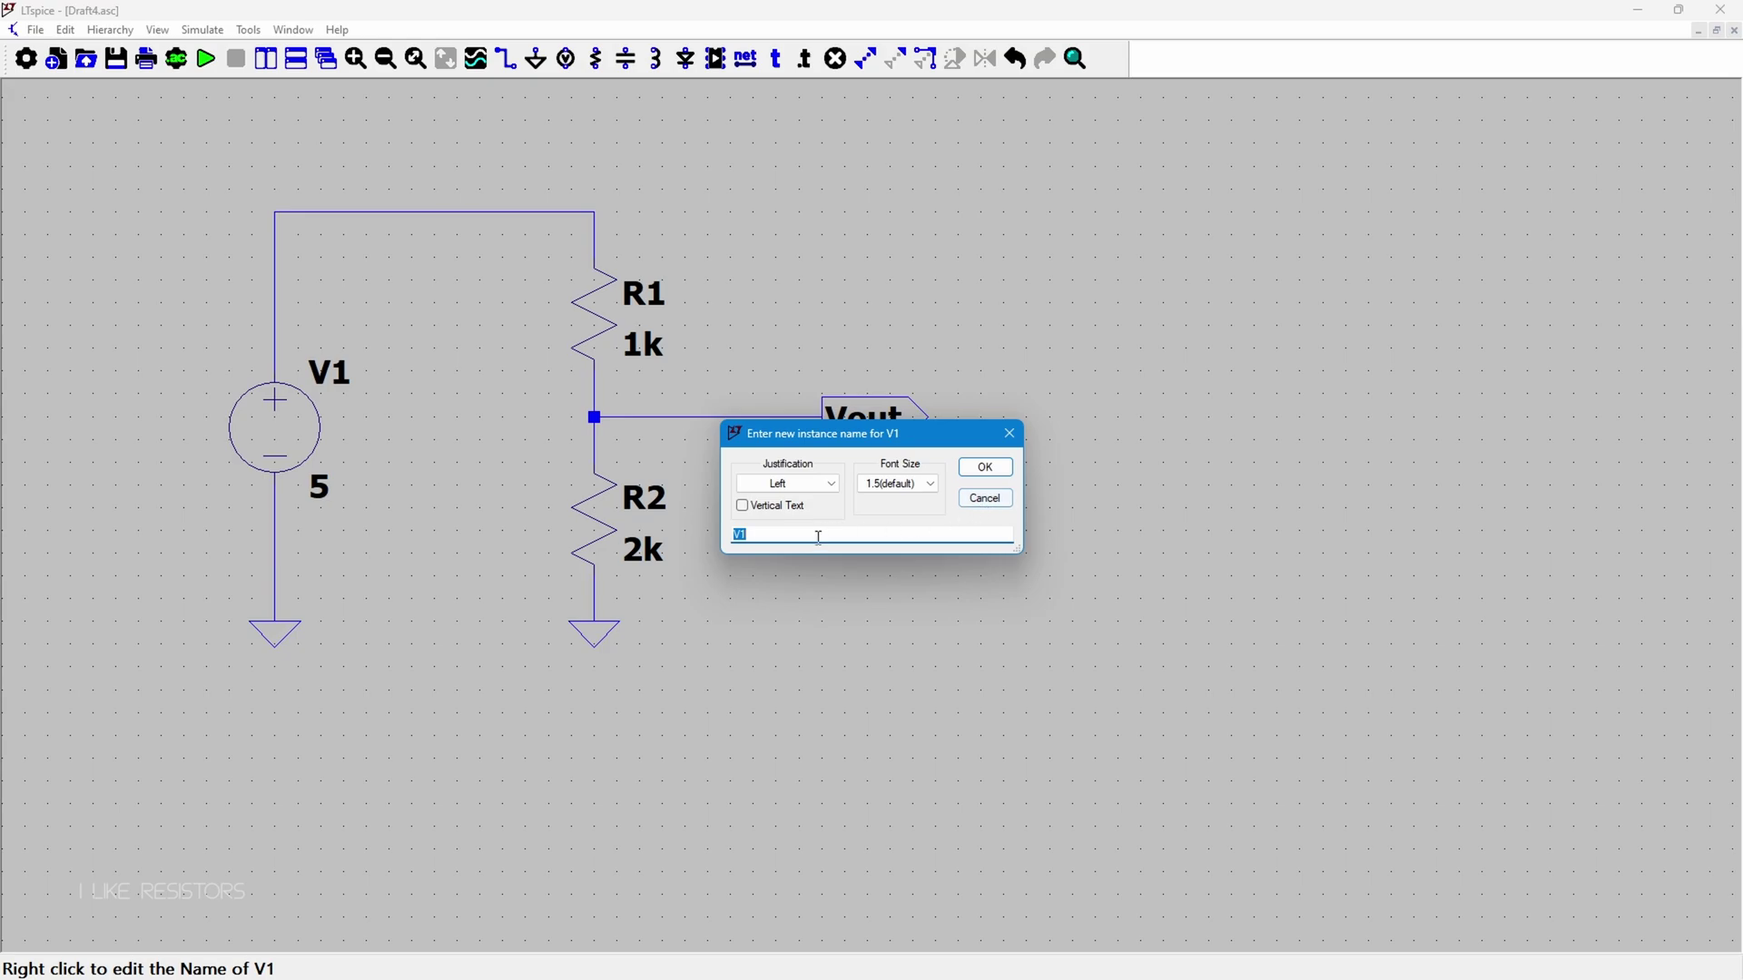
pyautogui.click(751, 535)
pyautogui.moveTo(749, 535); pyautogui.dragTo(740, 536)
pyautogui.write('in')
pyautogui.click(969, 468)
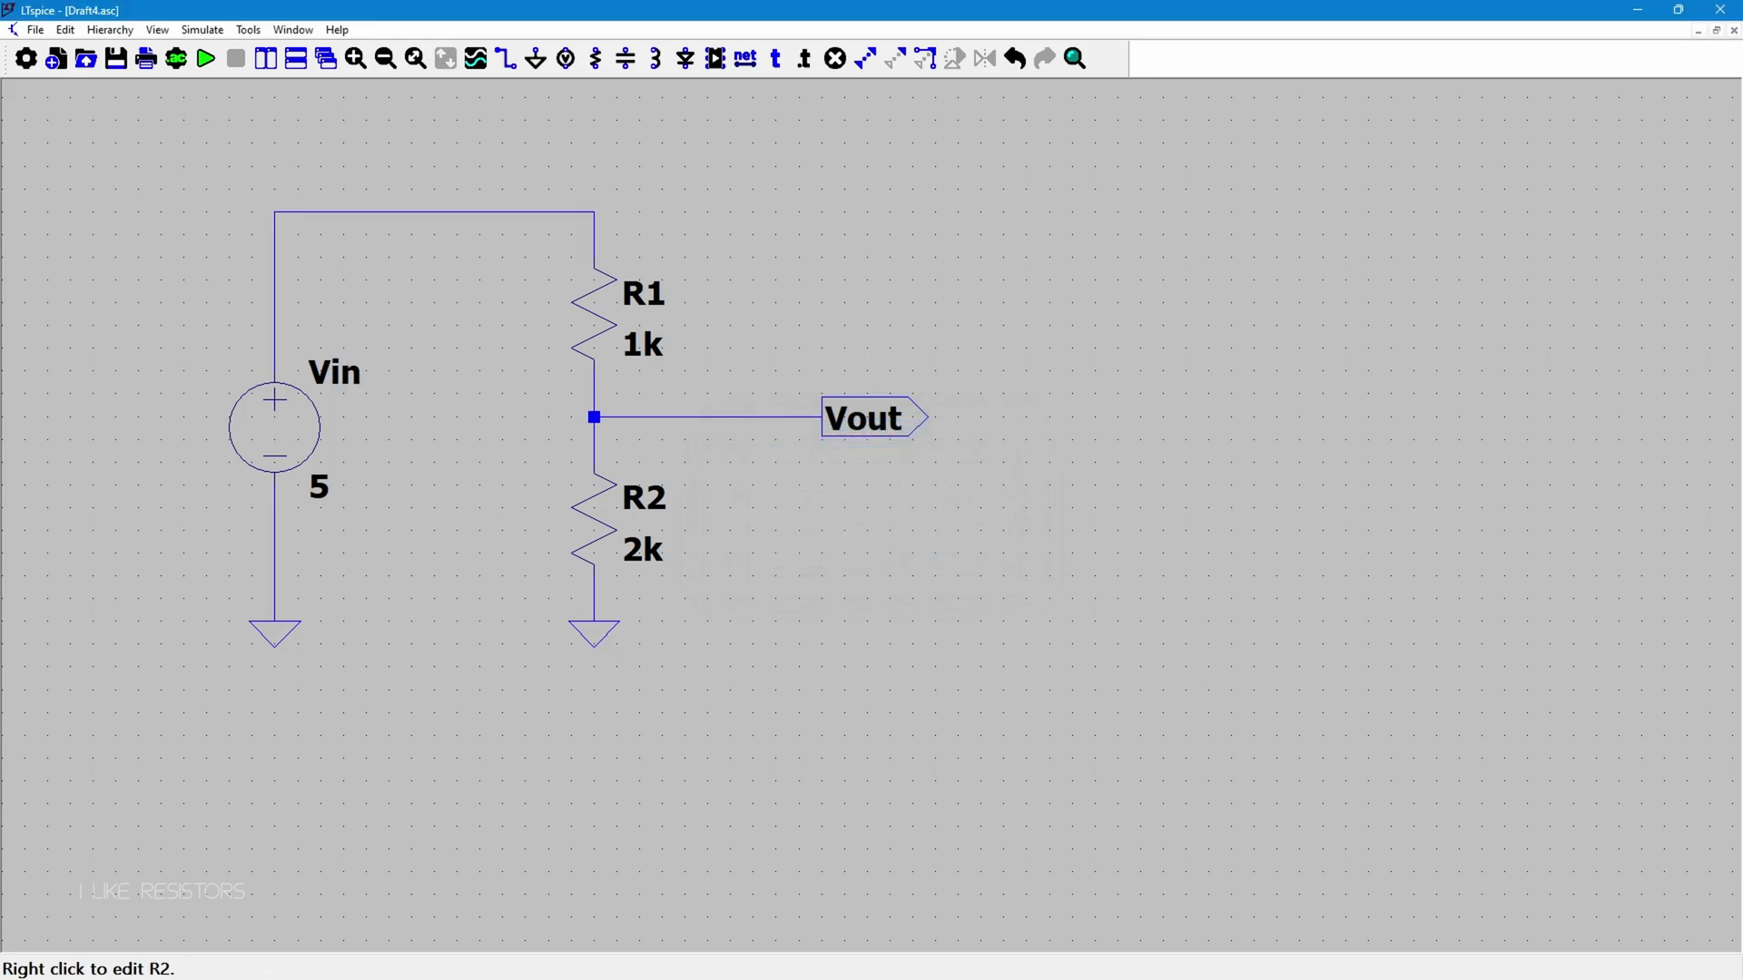
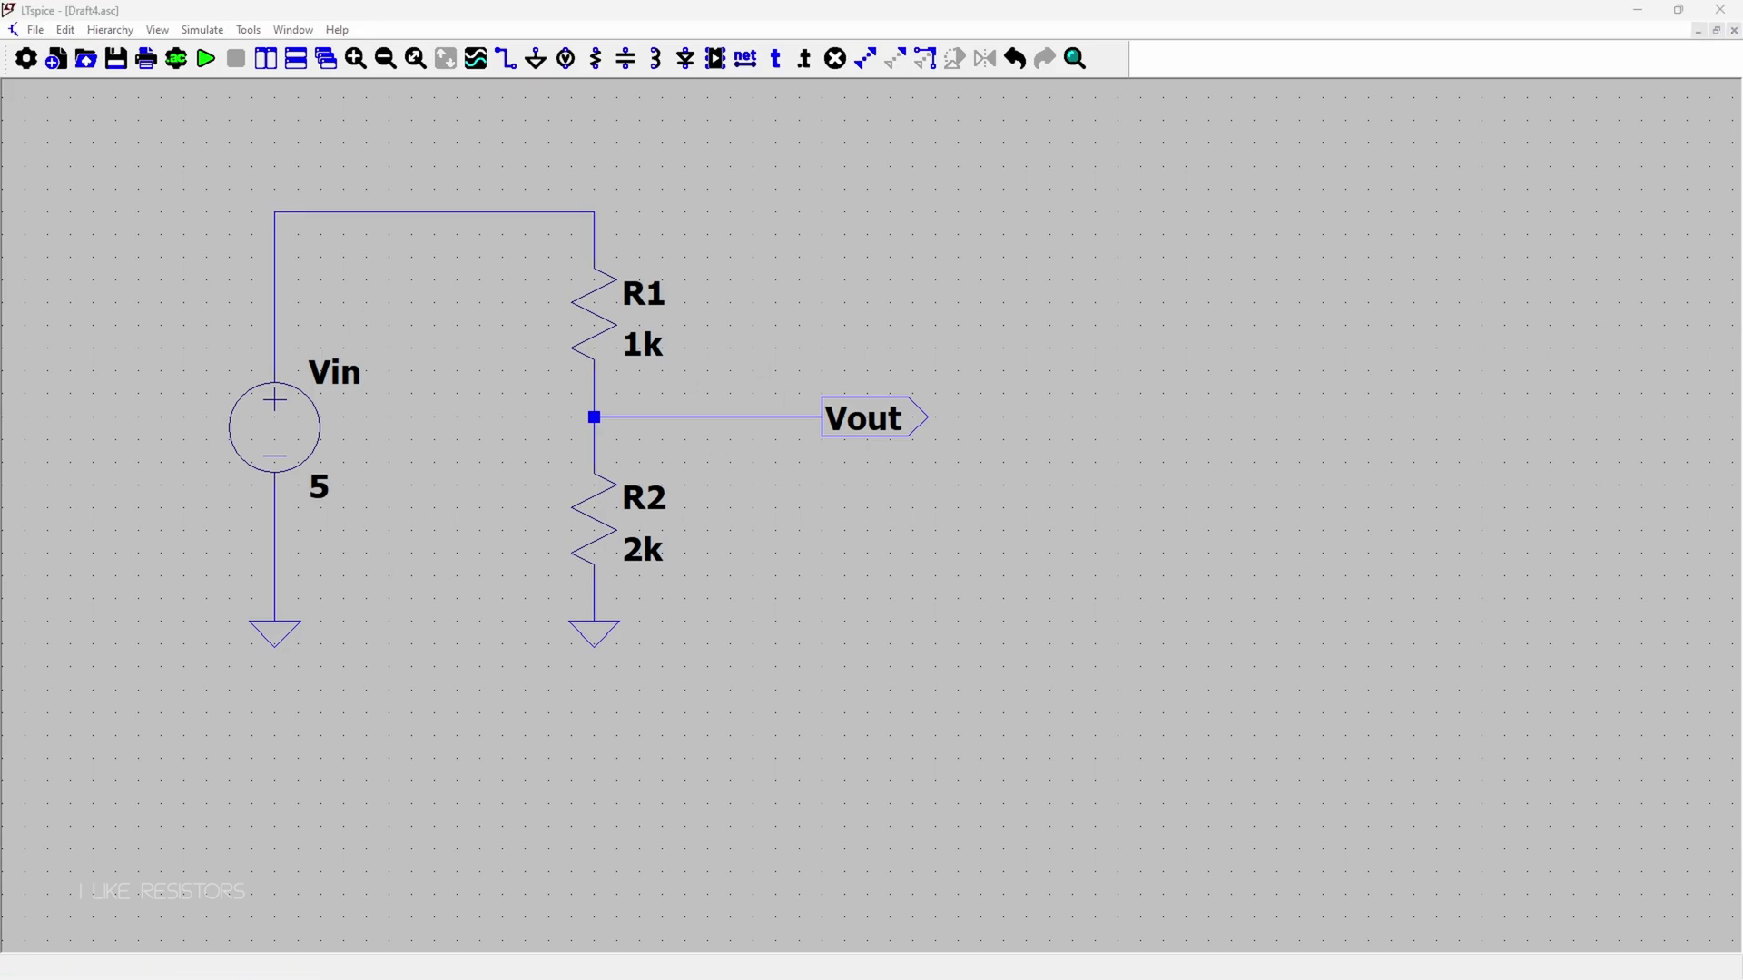
# Step: Configure a DC operating point analysis and place its .op directive below and to the left of the voltage source
pyautogui.scroll(1, 668, 444)
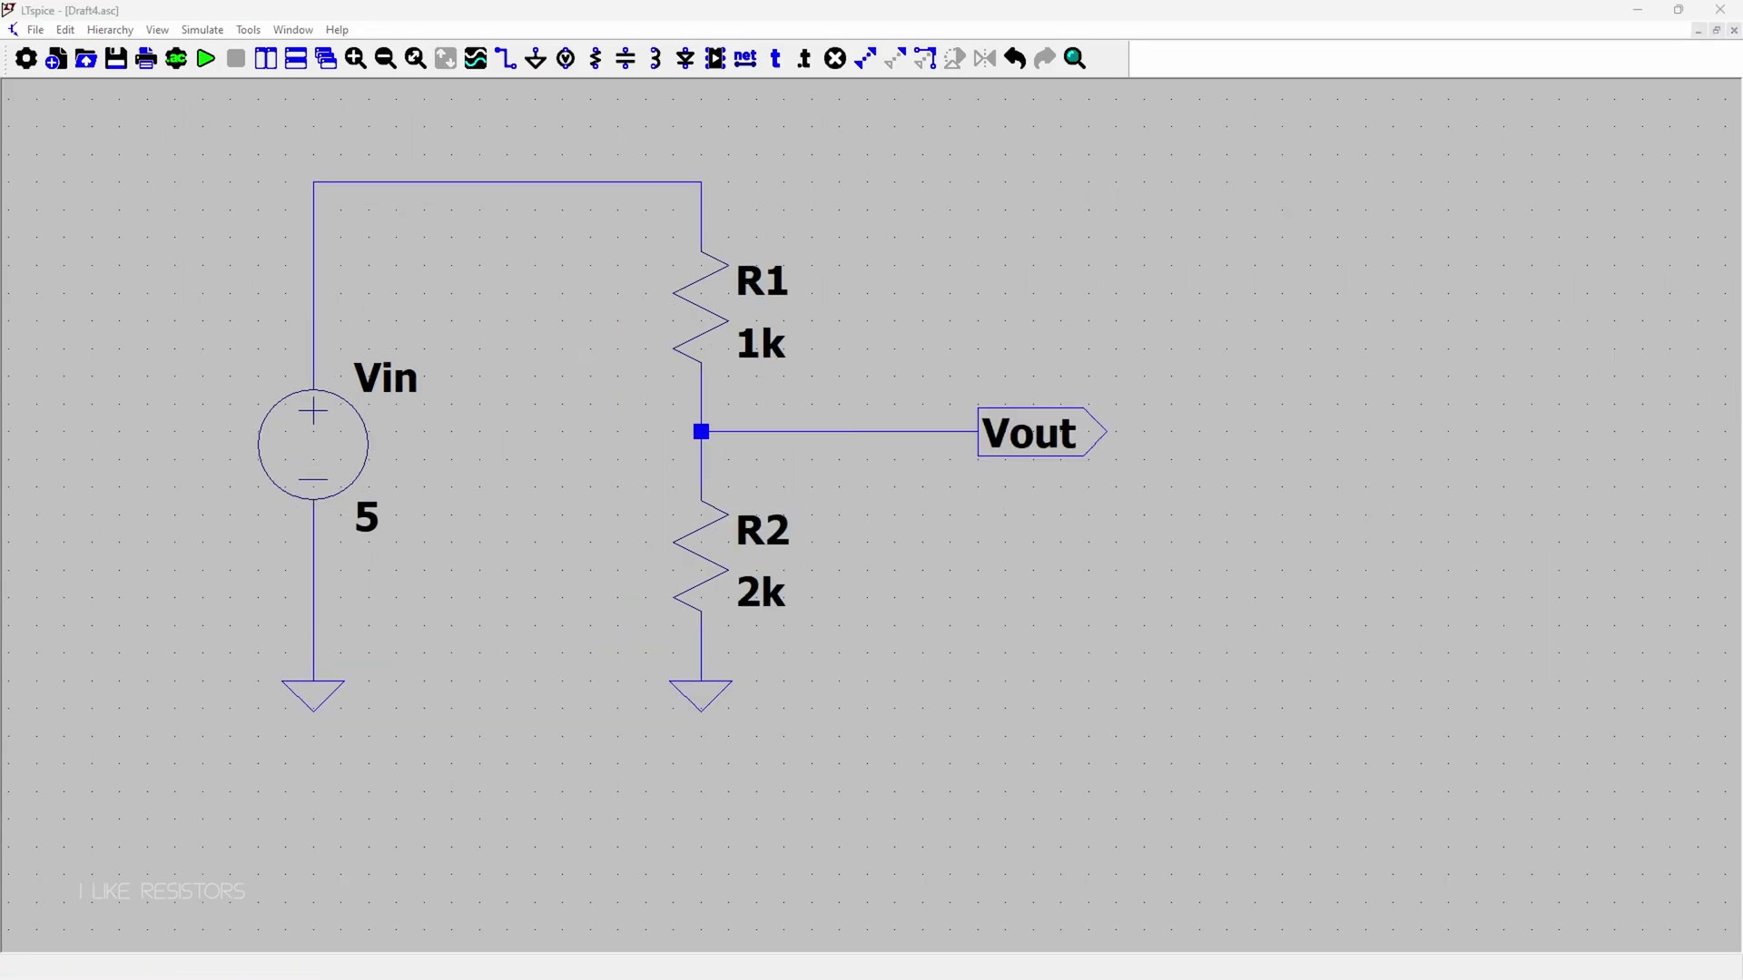
pyautogui.click(181, 453)
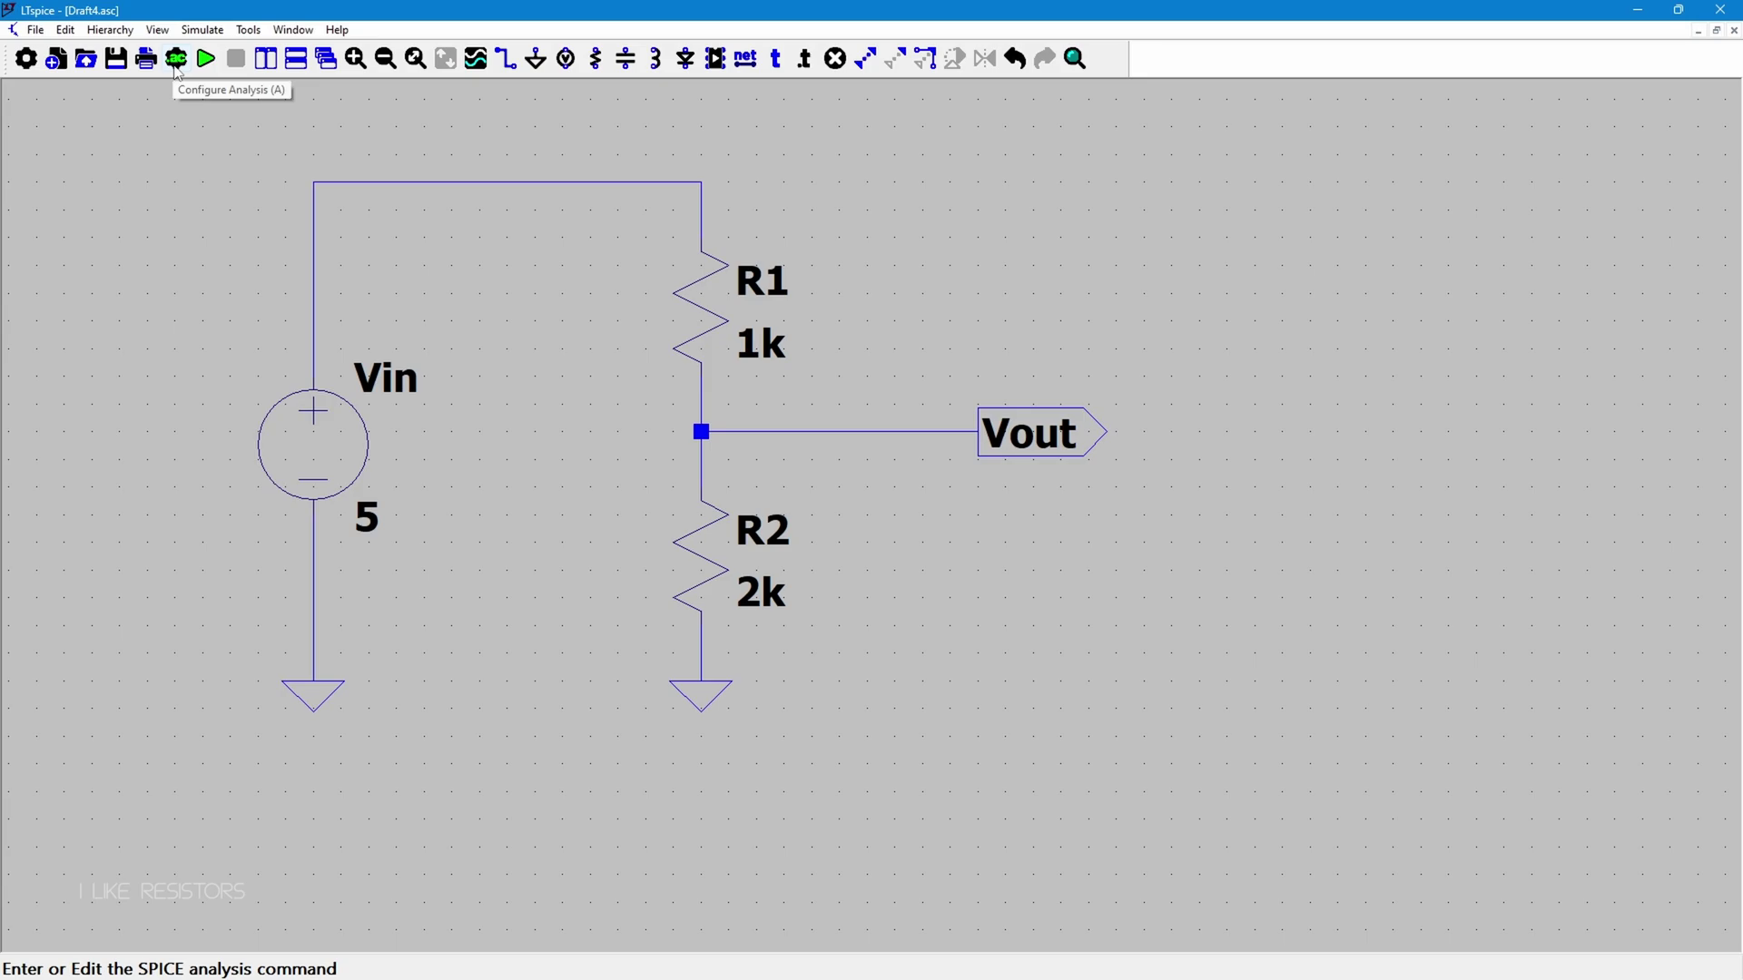
pyautogui.click(202, 29)
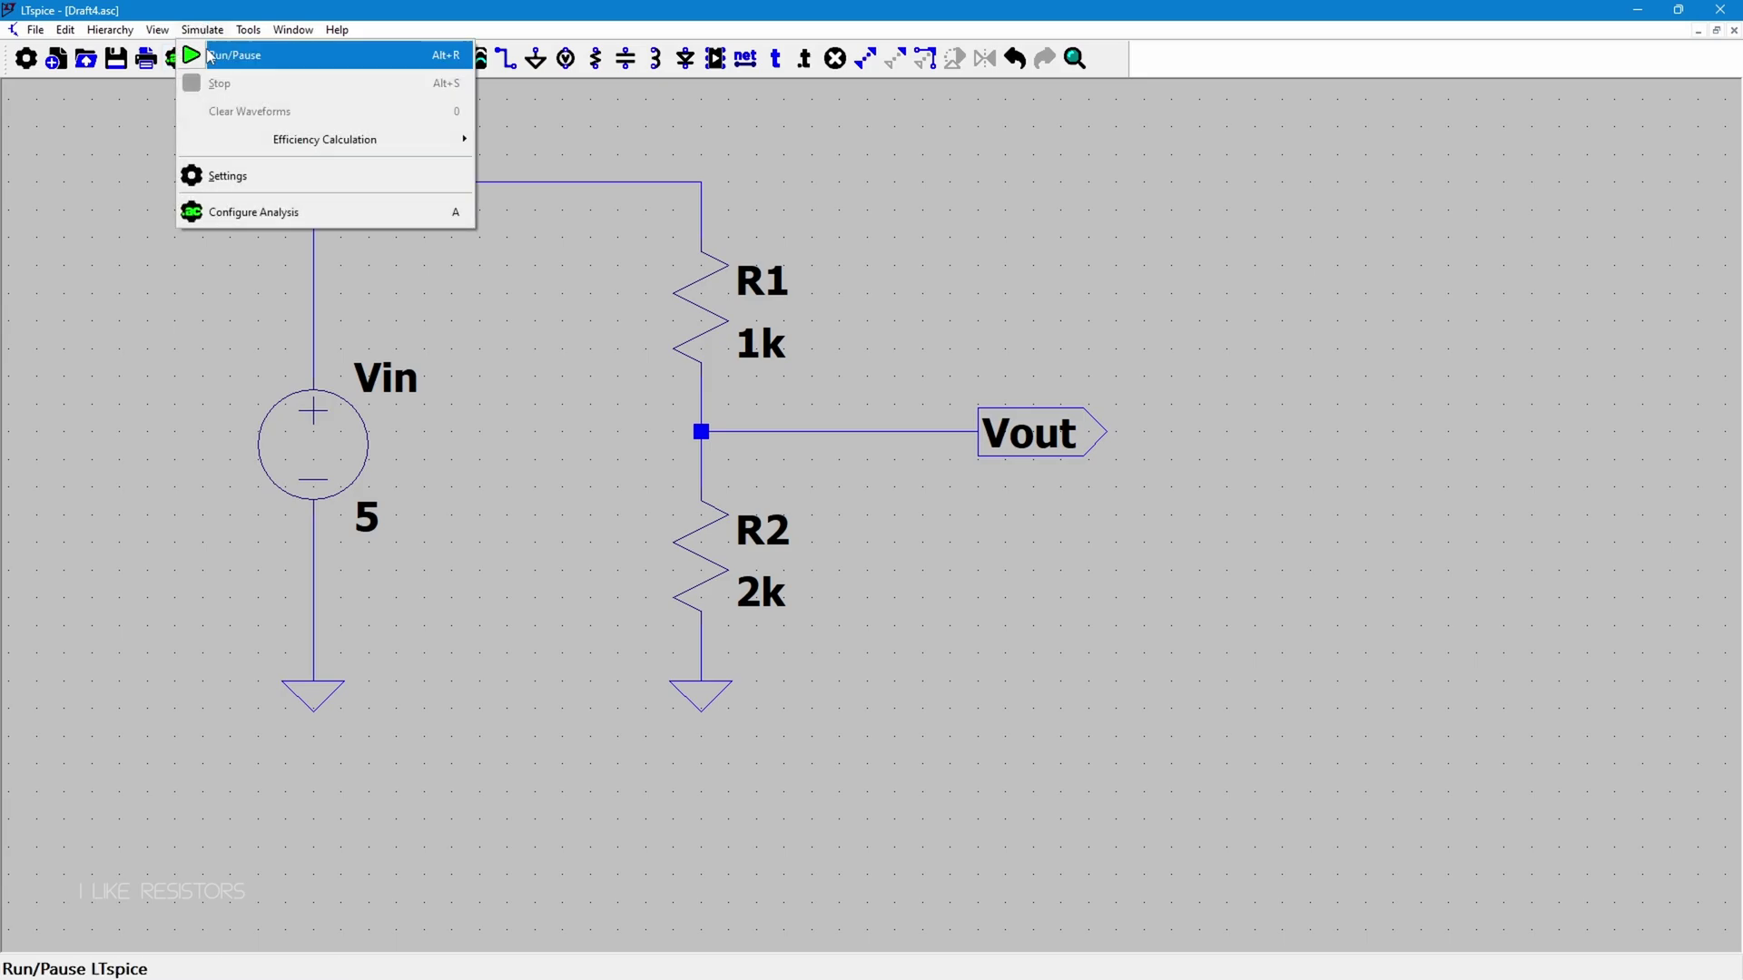
pyautogui.click(223, 293)
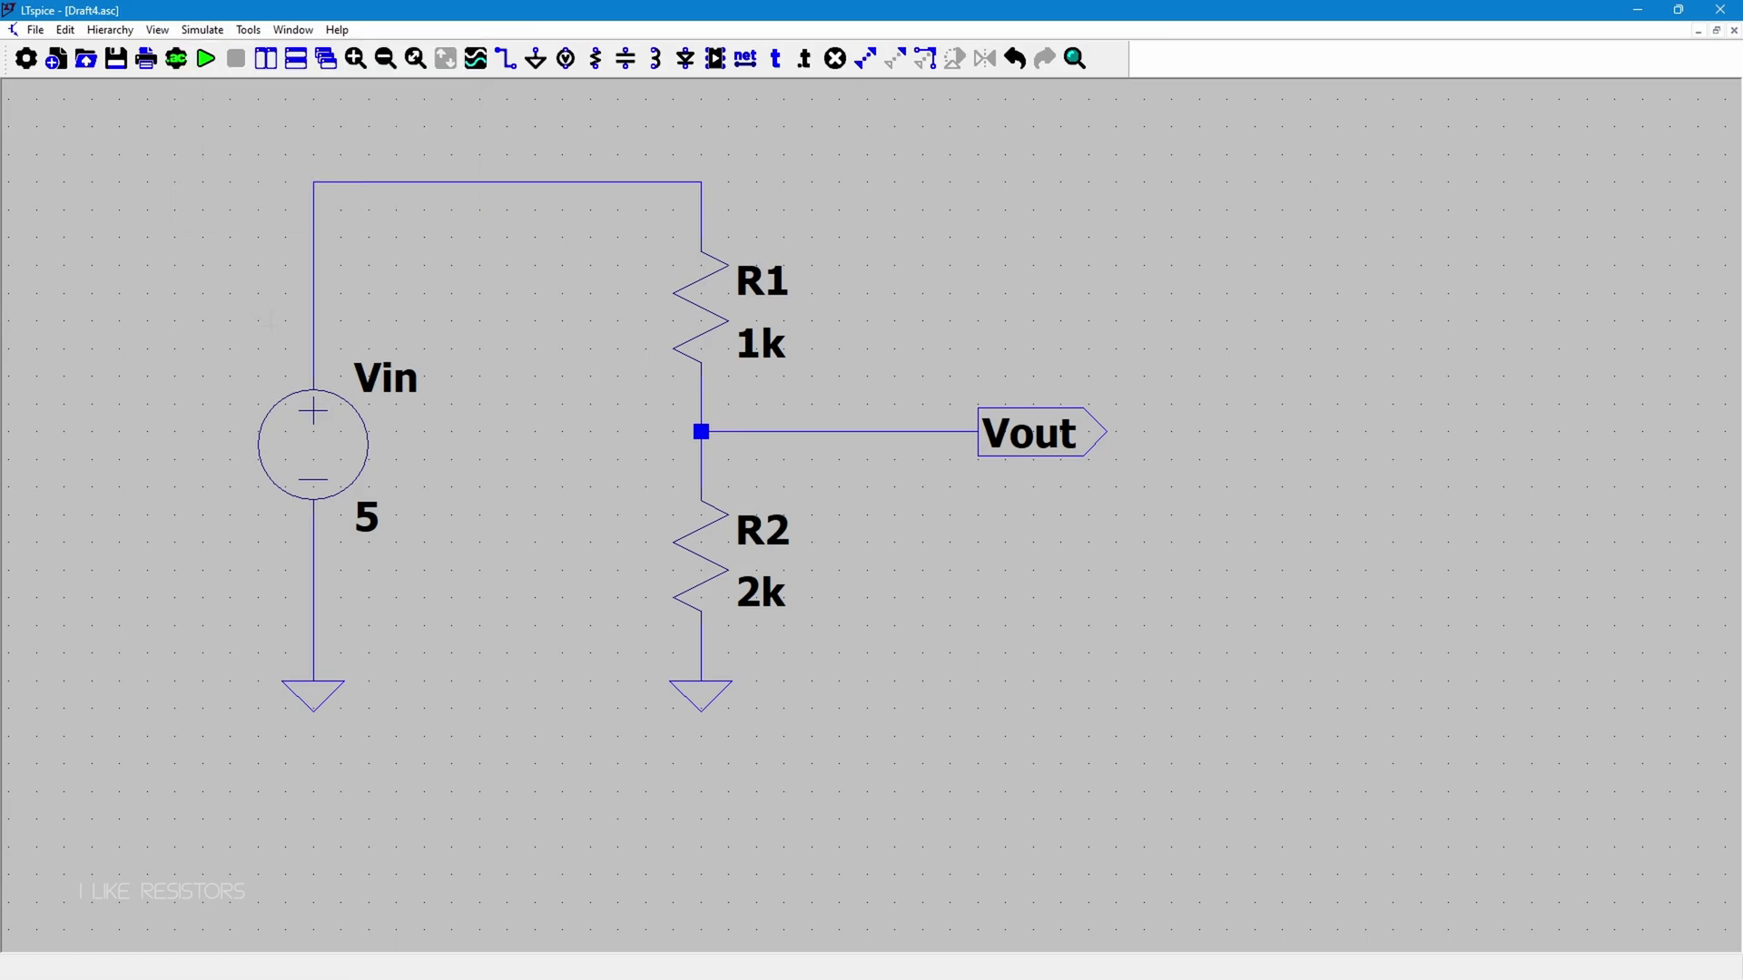
pyautogui.moveTo(730, 349); pyautogui.dragTo(560, 337)
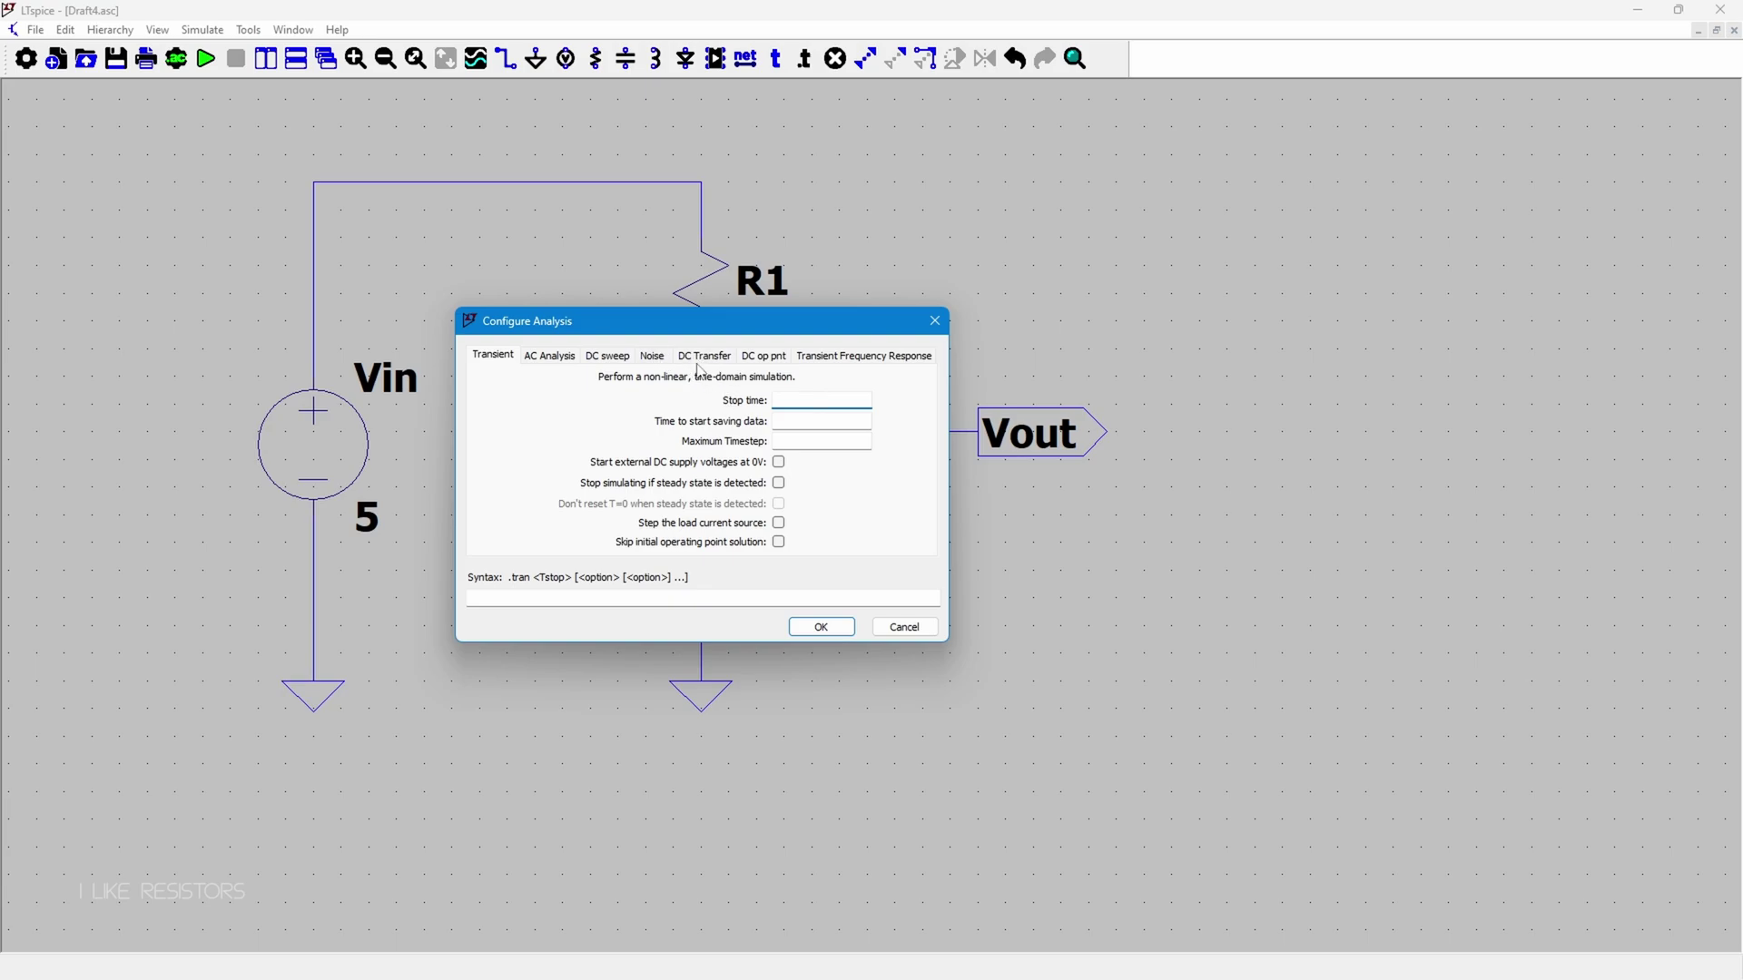
pyautogui.click(767, 362)
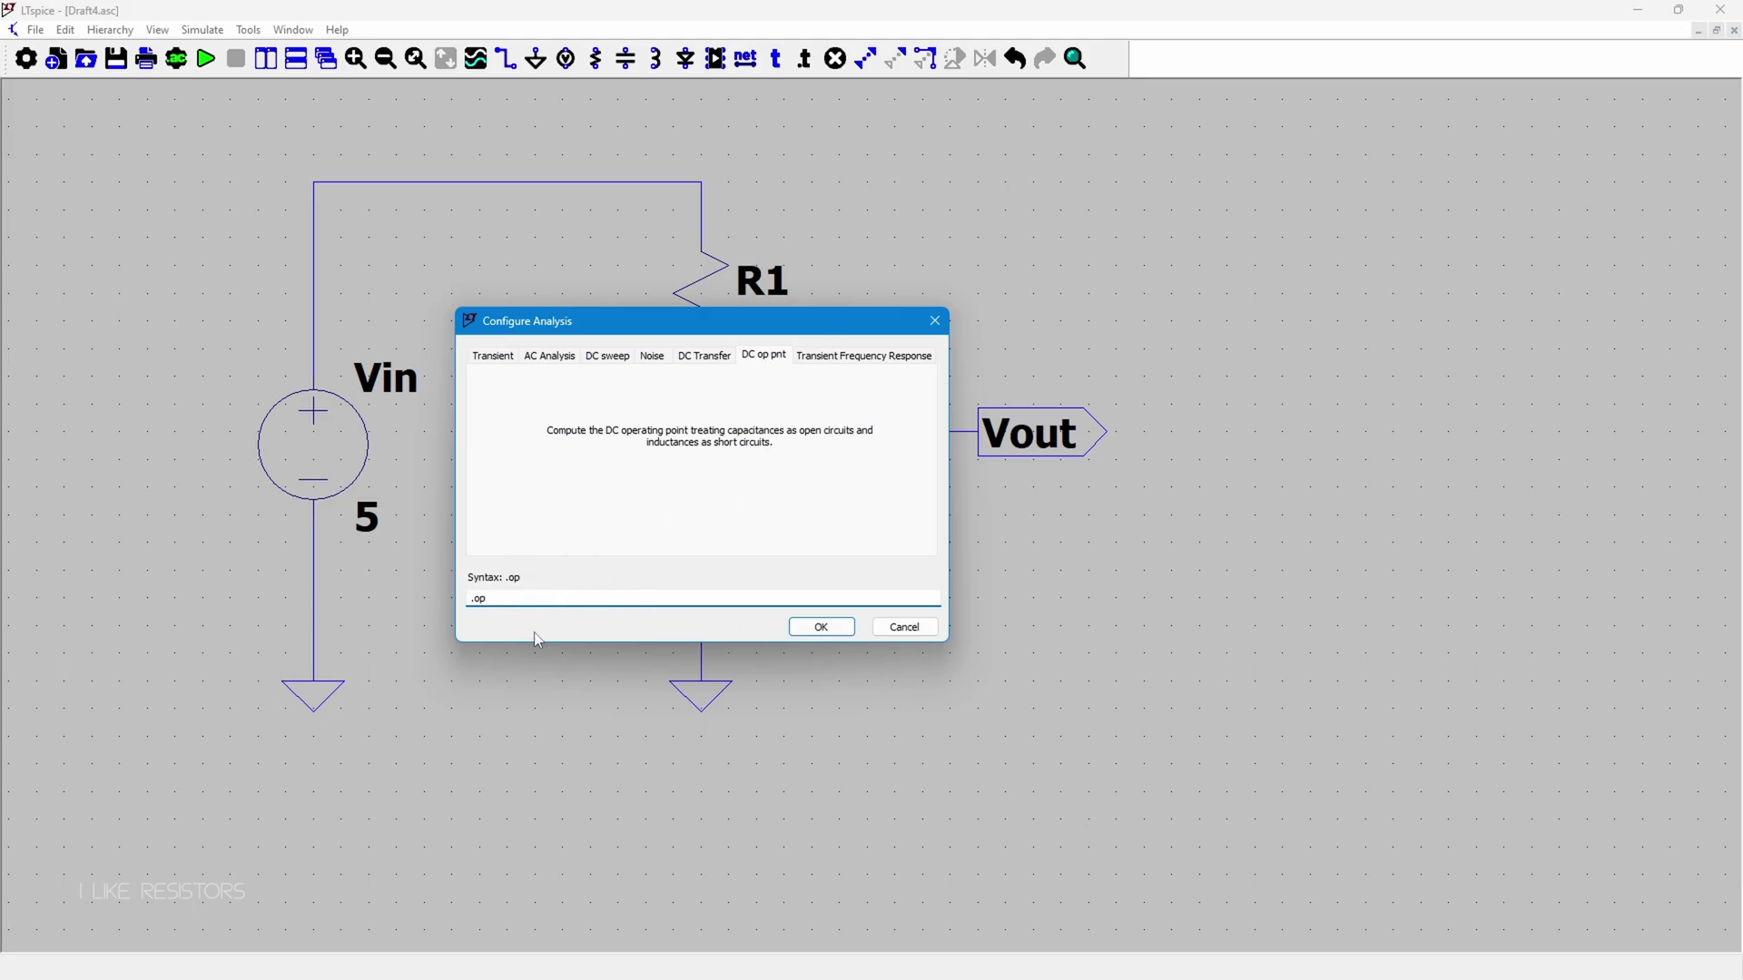
pyautogui.click(836, 628)
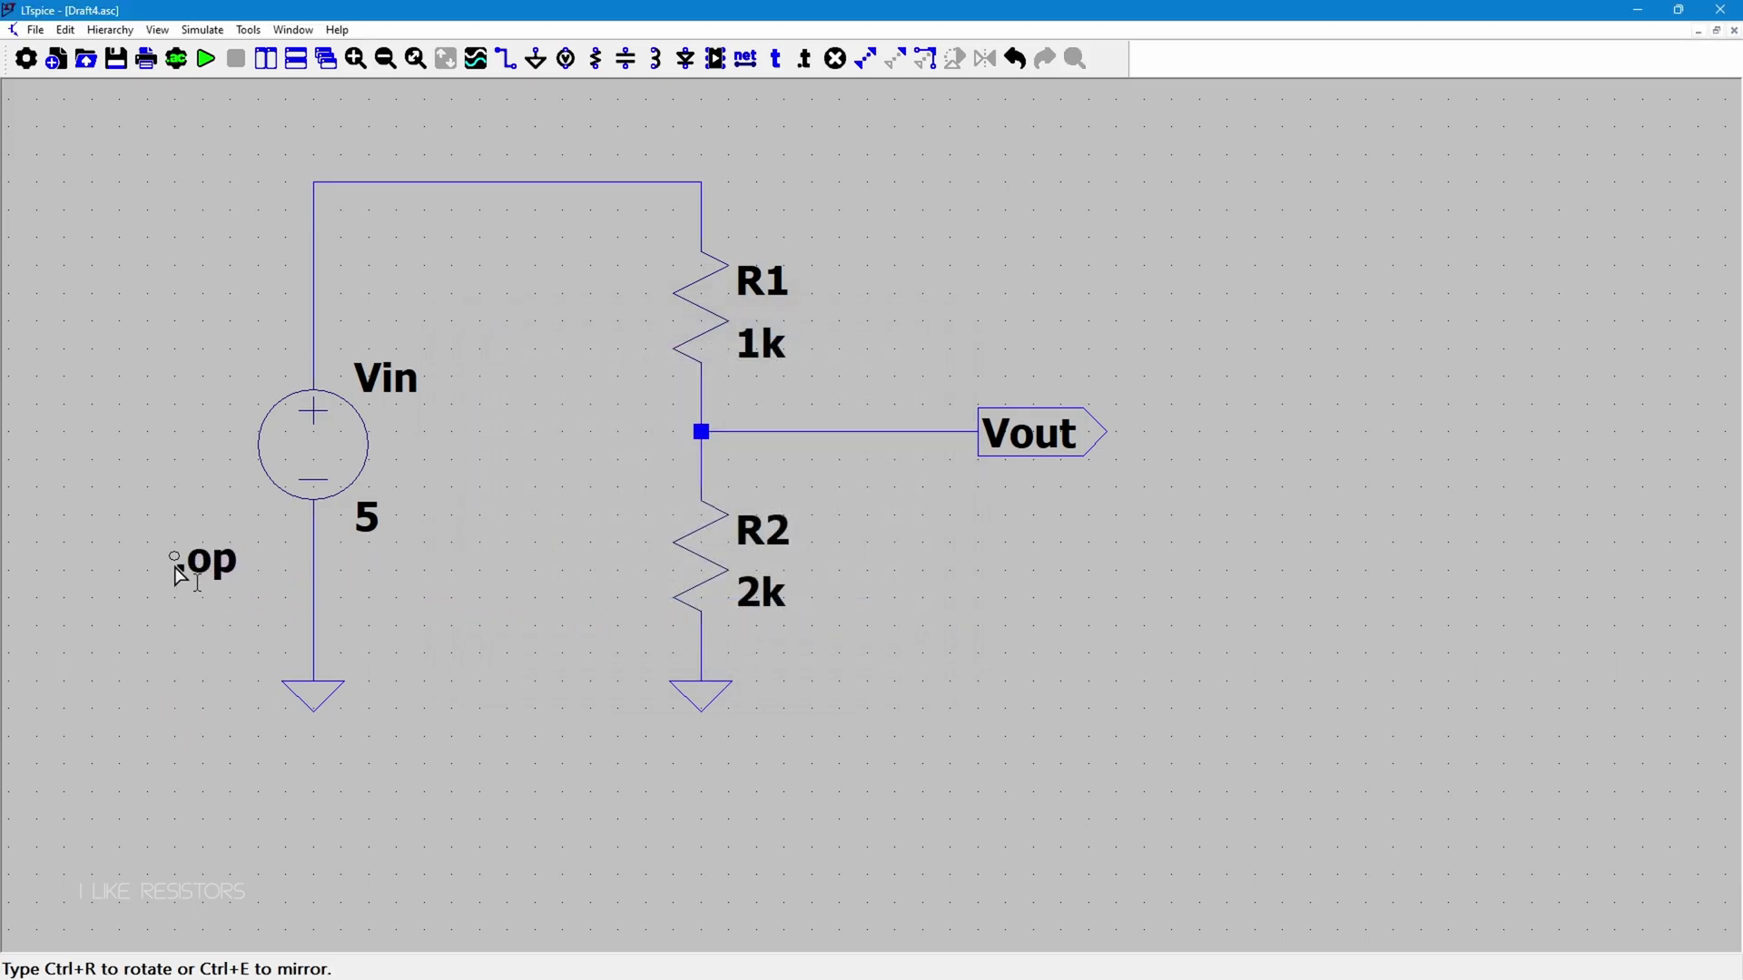
pyautogui.click(142, 748)
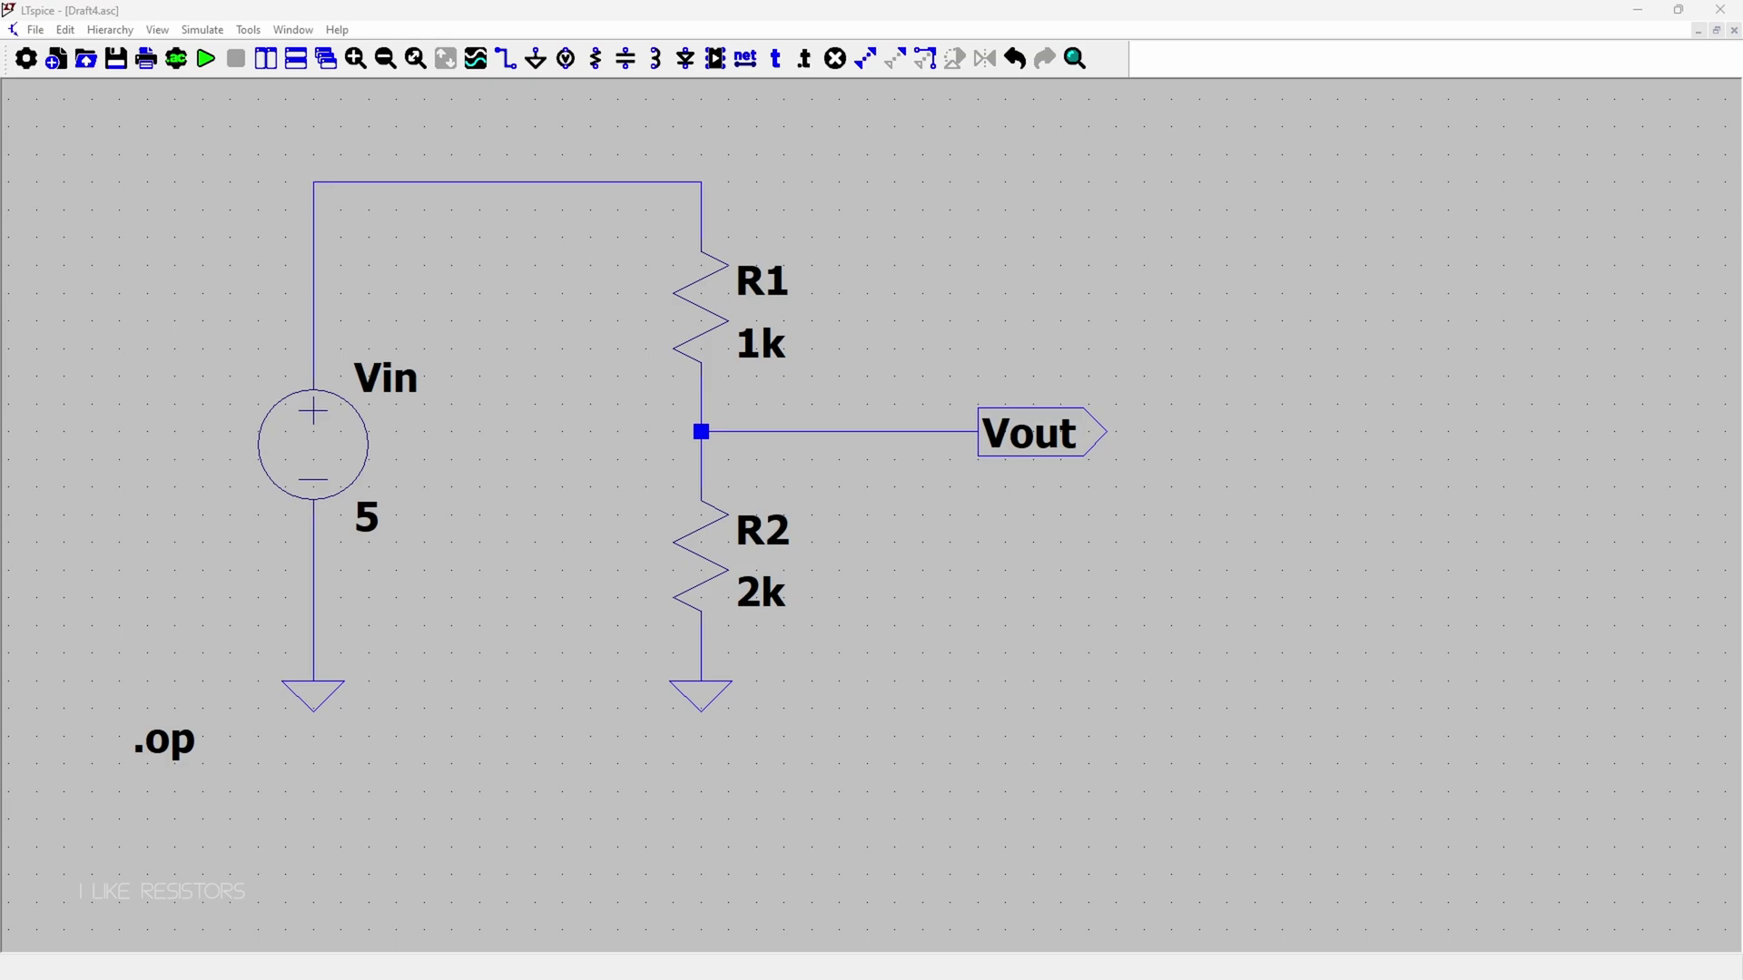
# Step: Run the DC operating point simulation, review the node voltages and device currents beside the schematic, and close the results window
pyautogui.click(1224, 26)
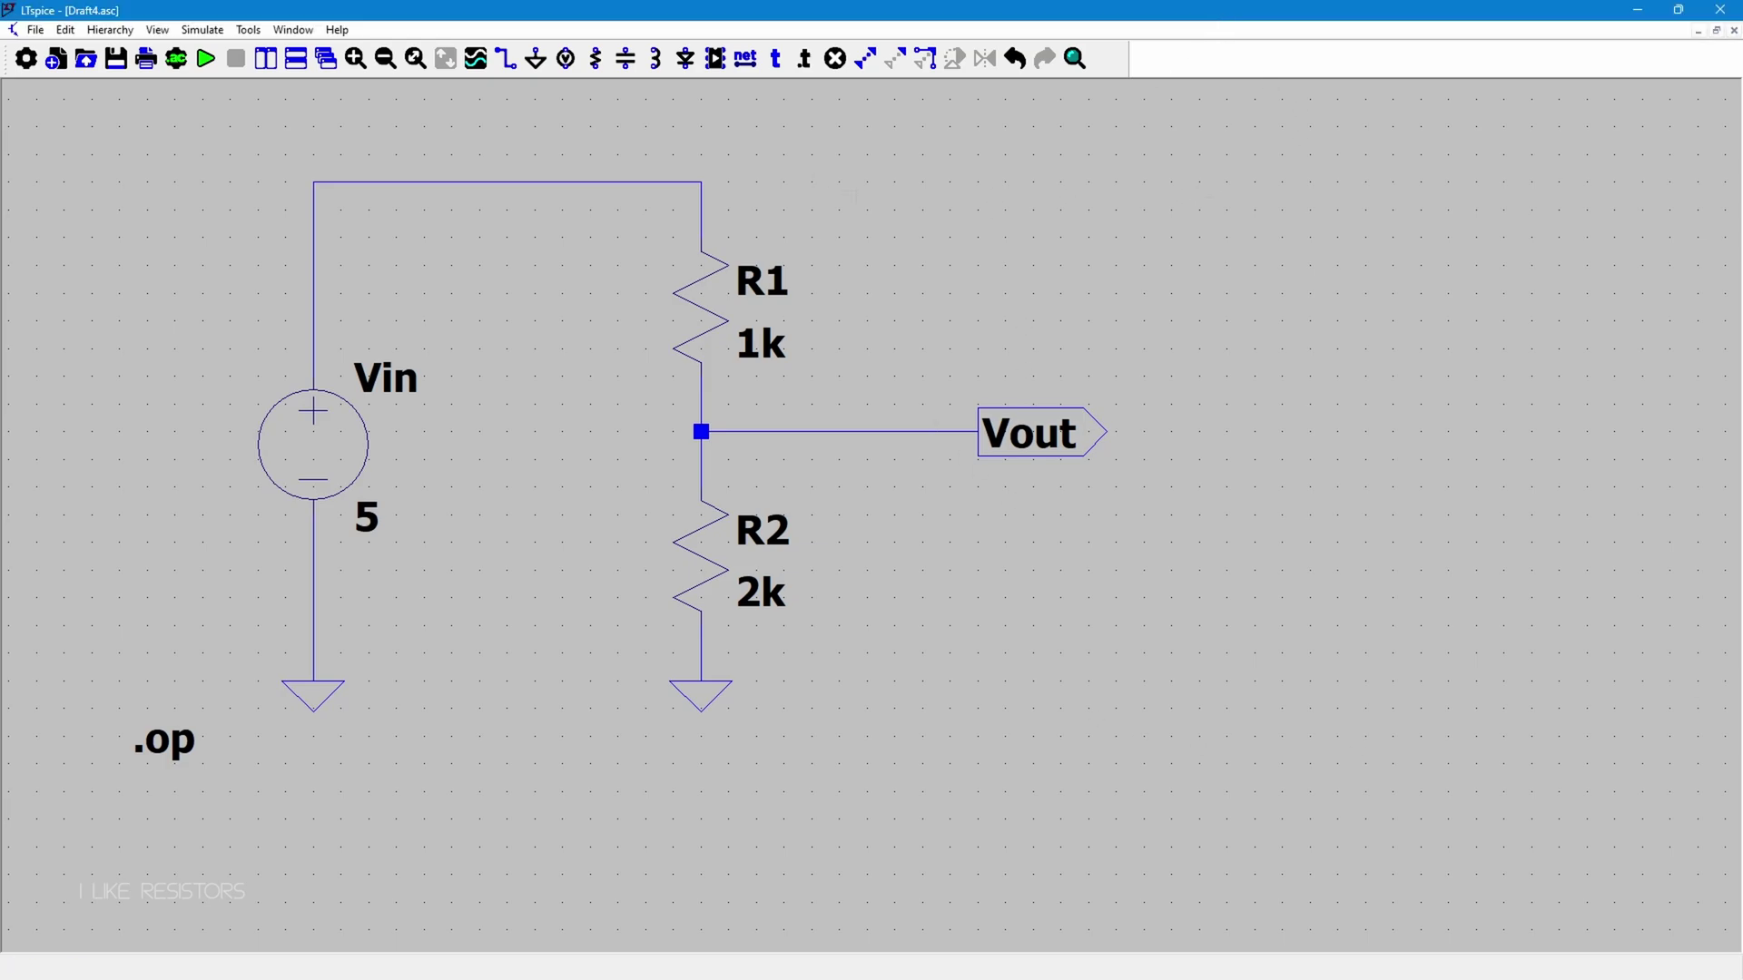
pyautogui.click(201, 29)
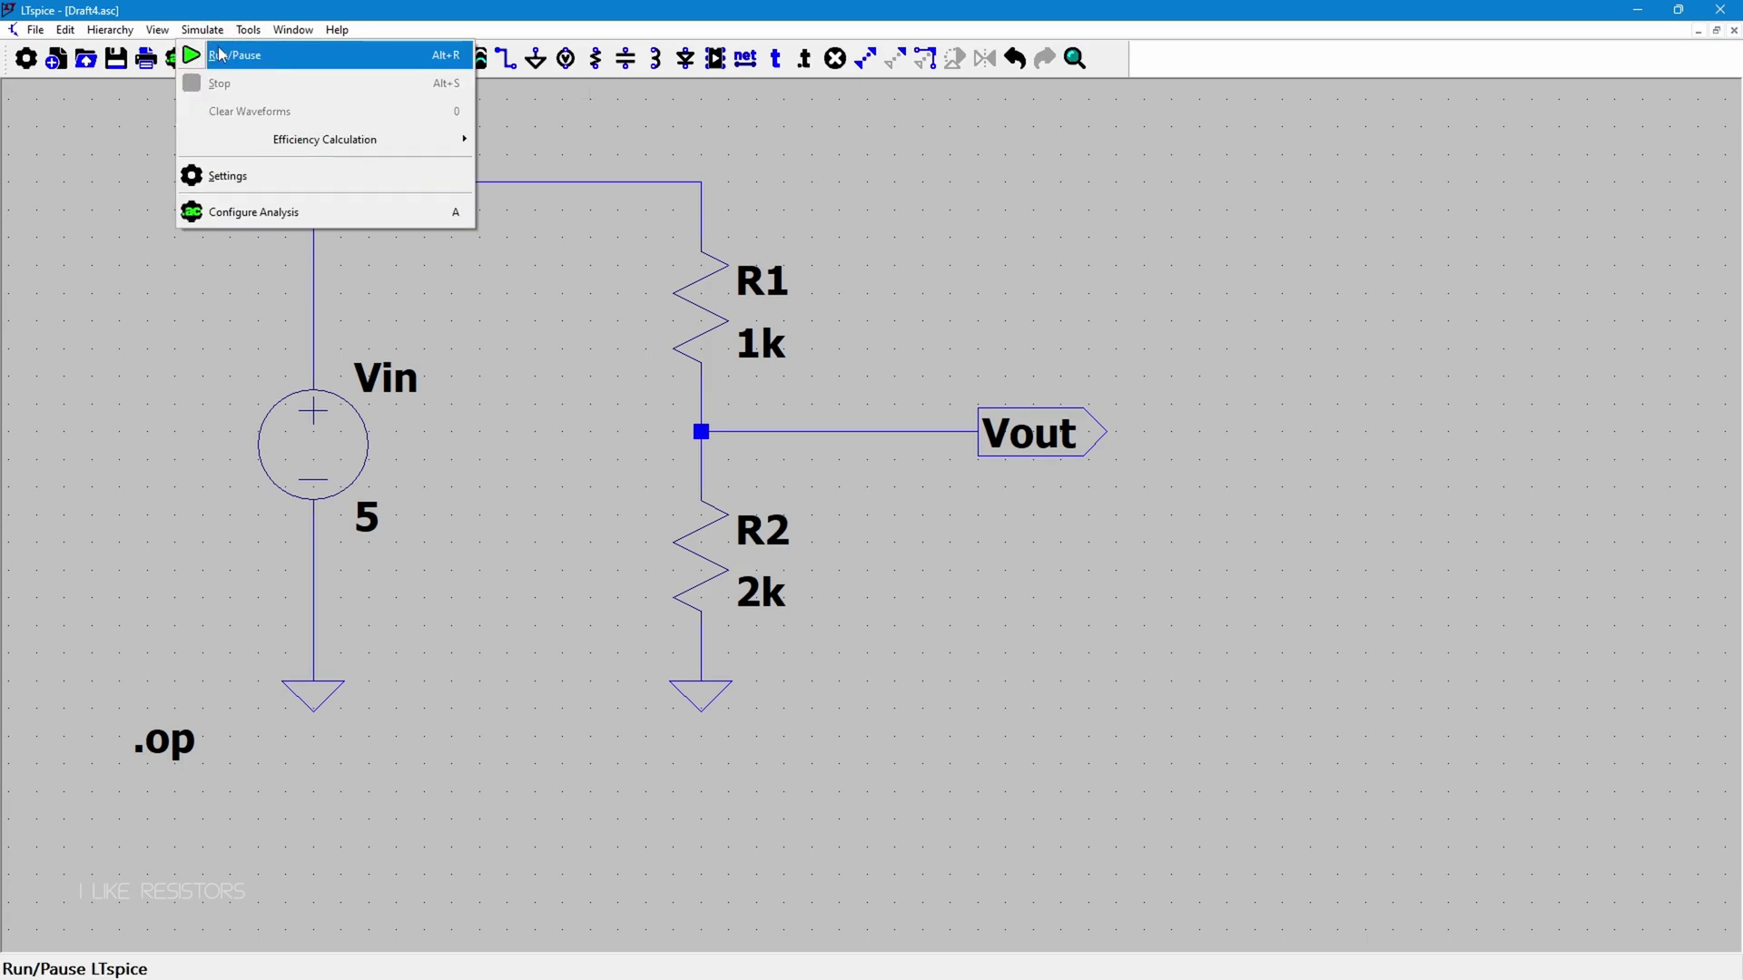
pyautogui.click(220, 53)
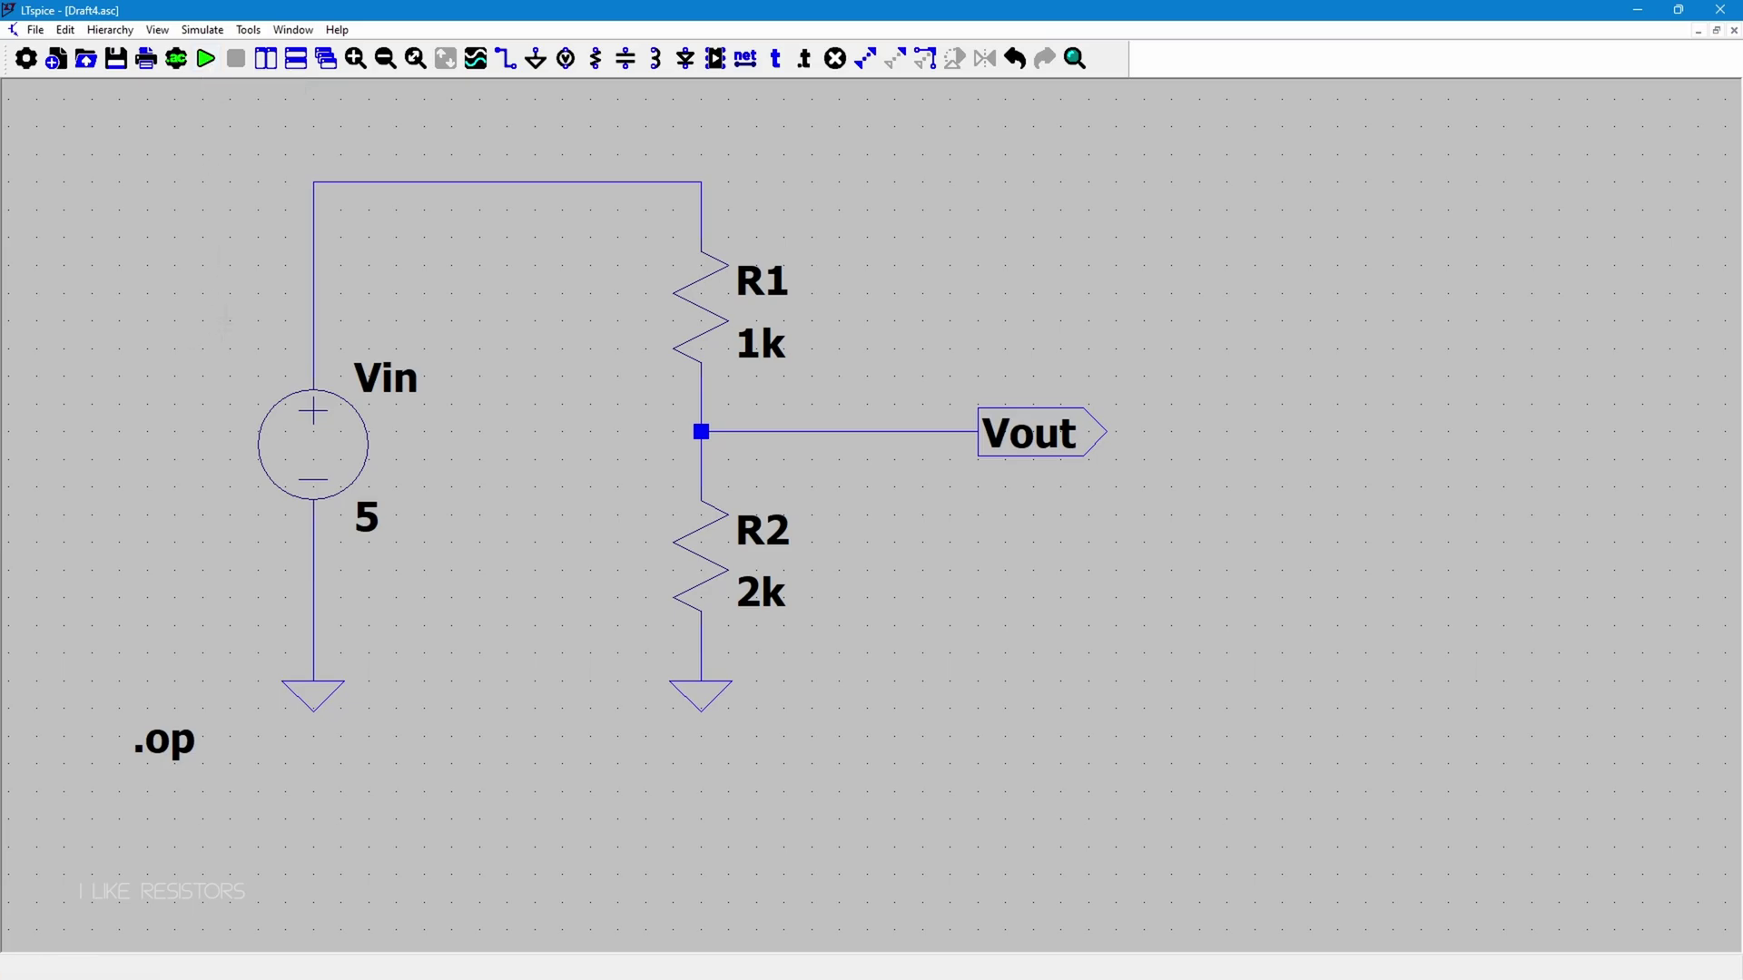
pyautogui.hotkey('ctrl', 'r')
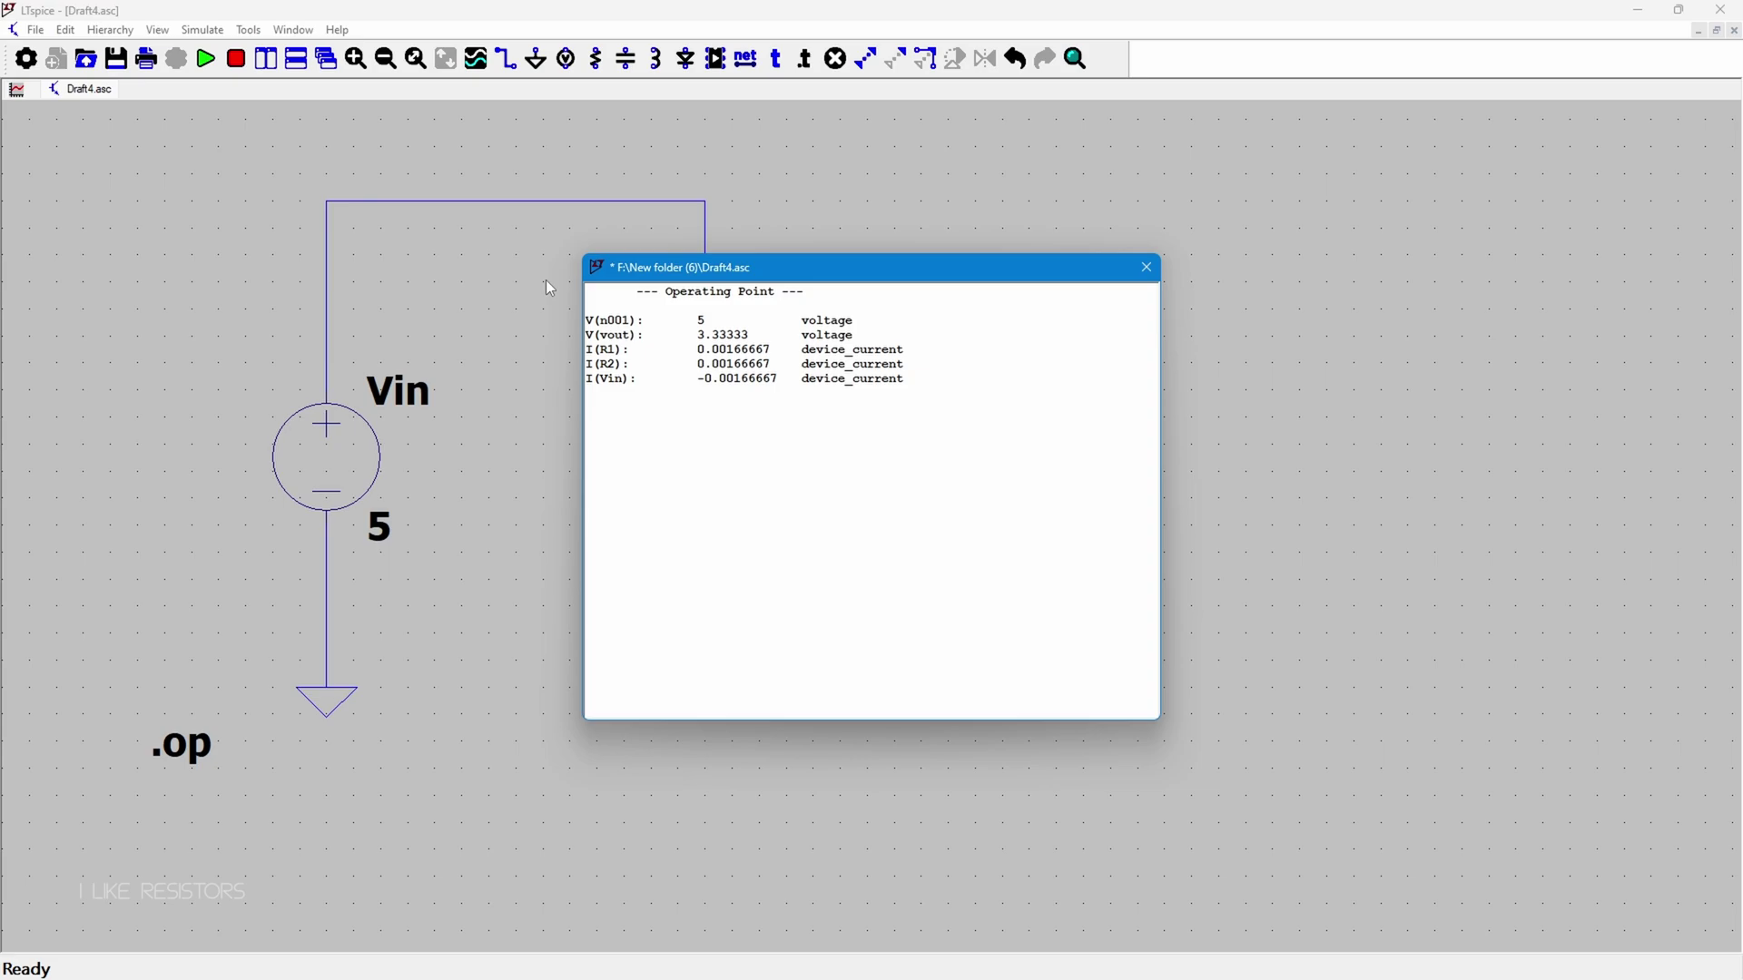
pyautogui.moveTo(676, 277); pyautogui.dragTo(1107, 225)
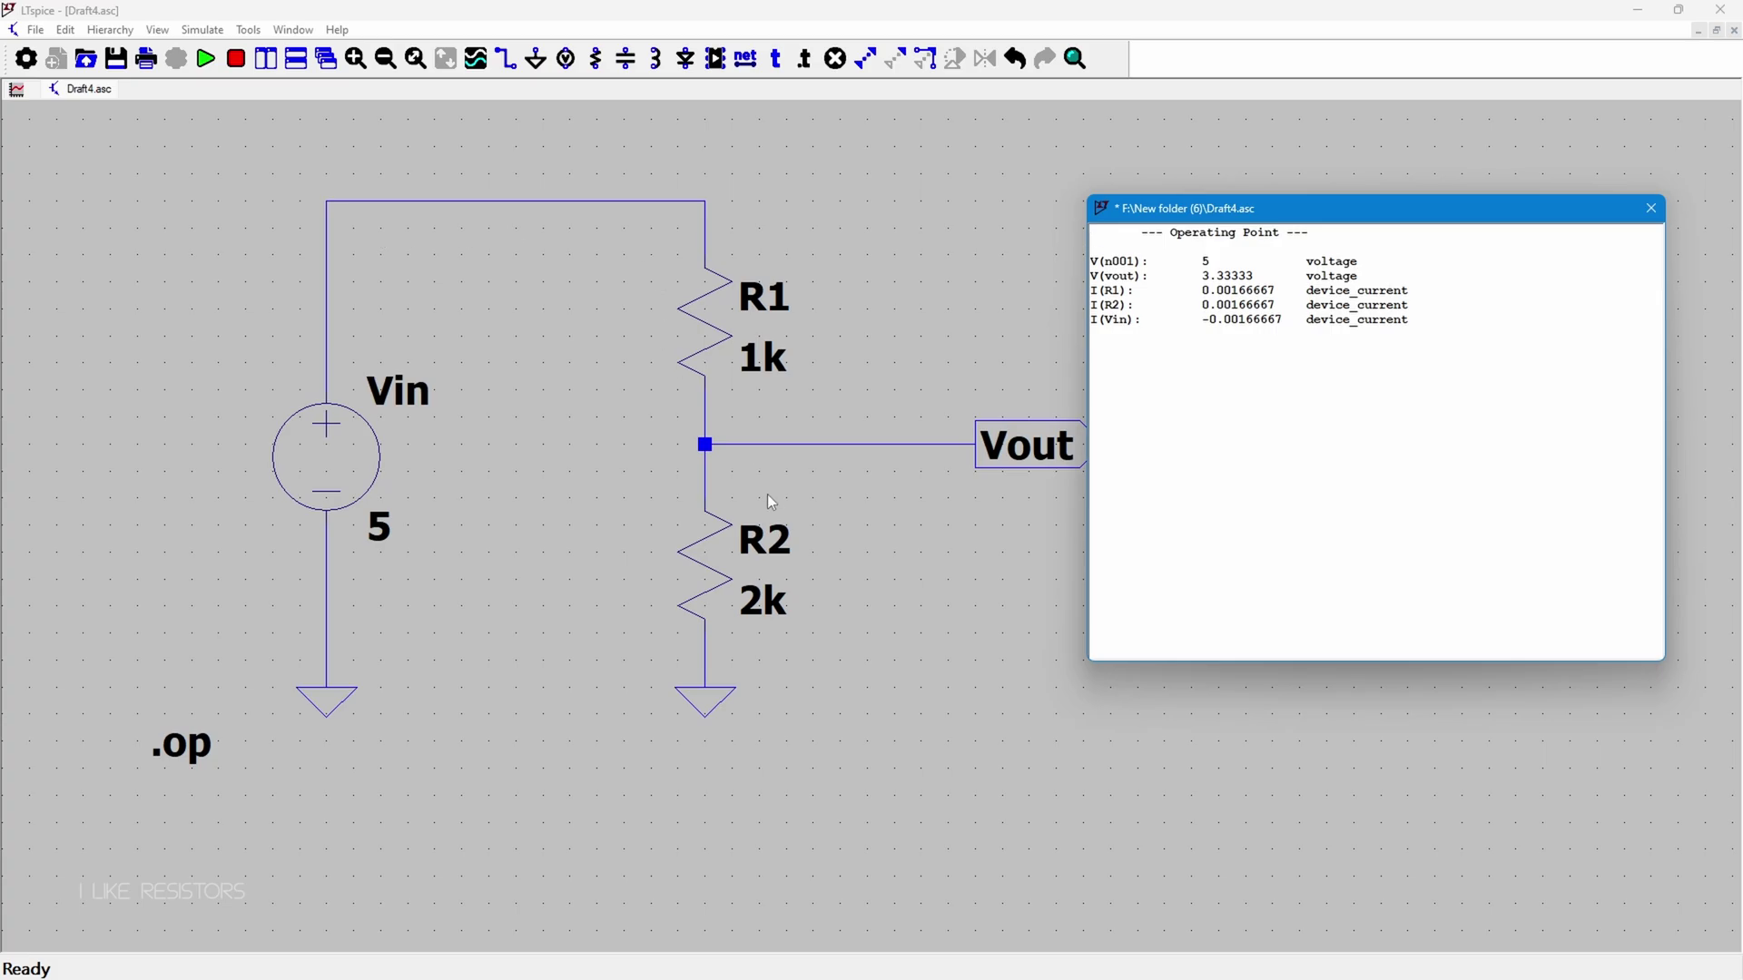
pyautogui.click(1657, 222)
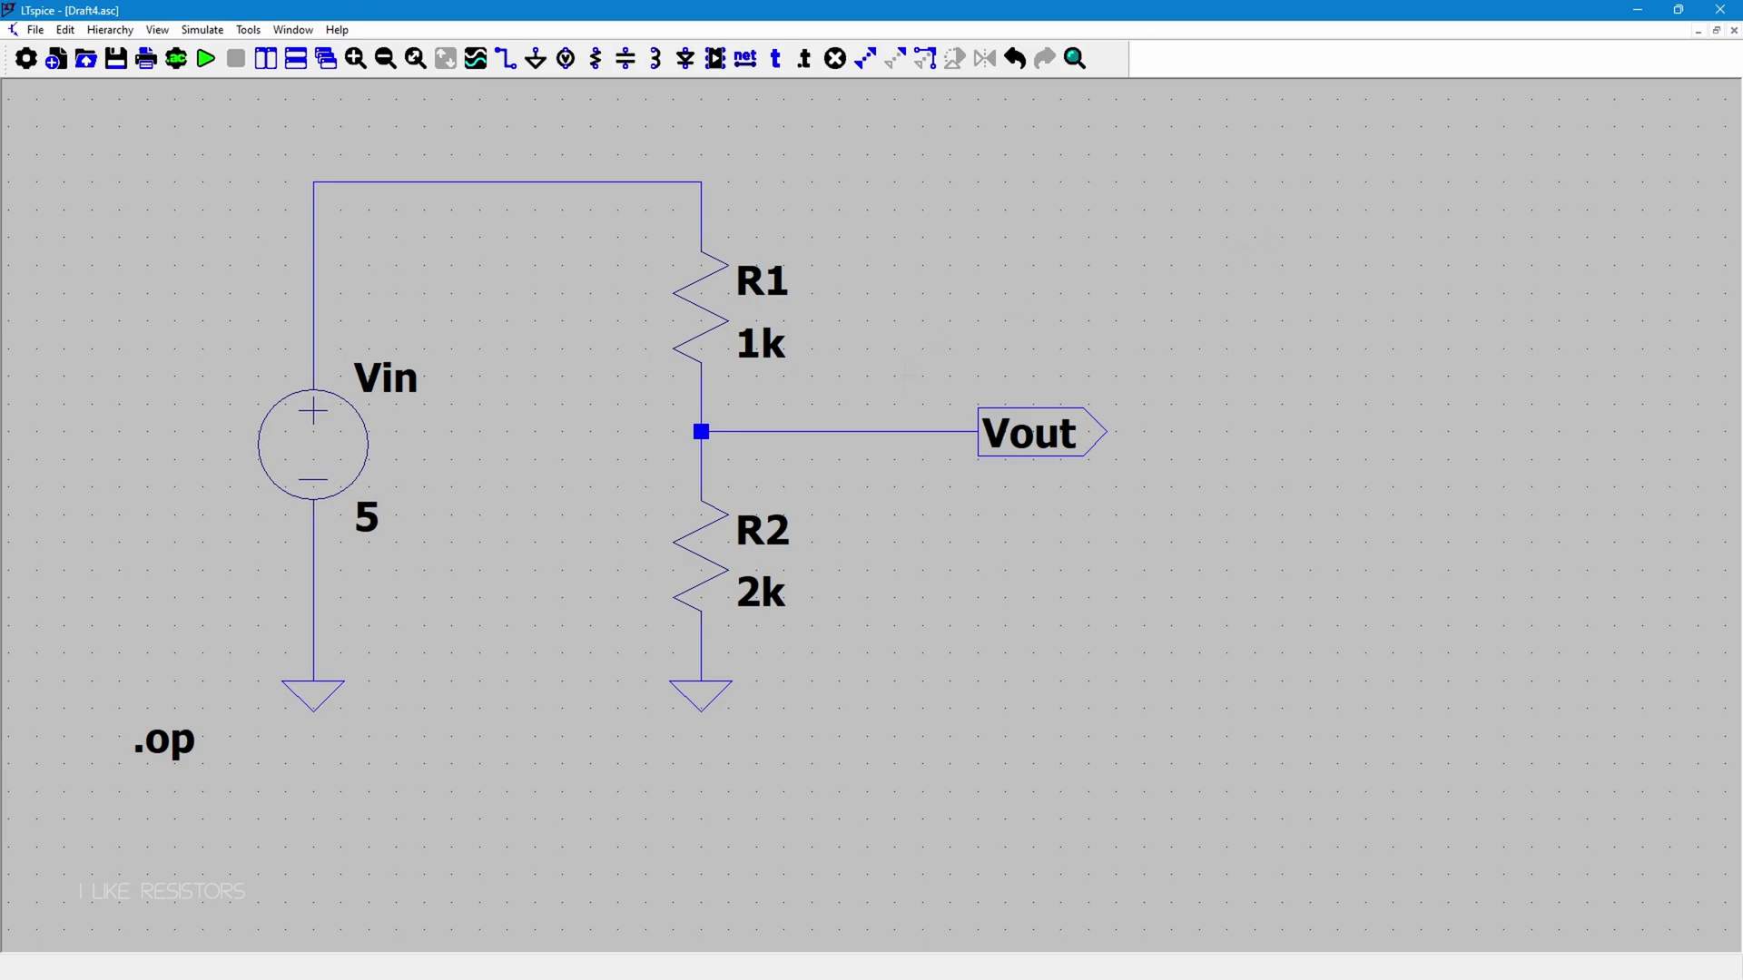
# Step: Place DC operating point voltage labels on the Vout junction, the upper source wire, and the ground-side wires of R2 and Vin
pyautogui.moveTo(905, 431)
pyautogui.moveTo(701, 199)
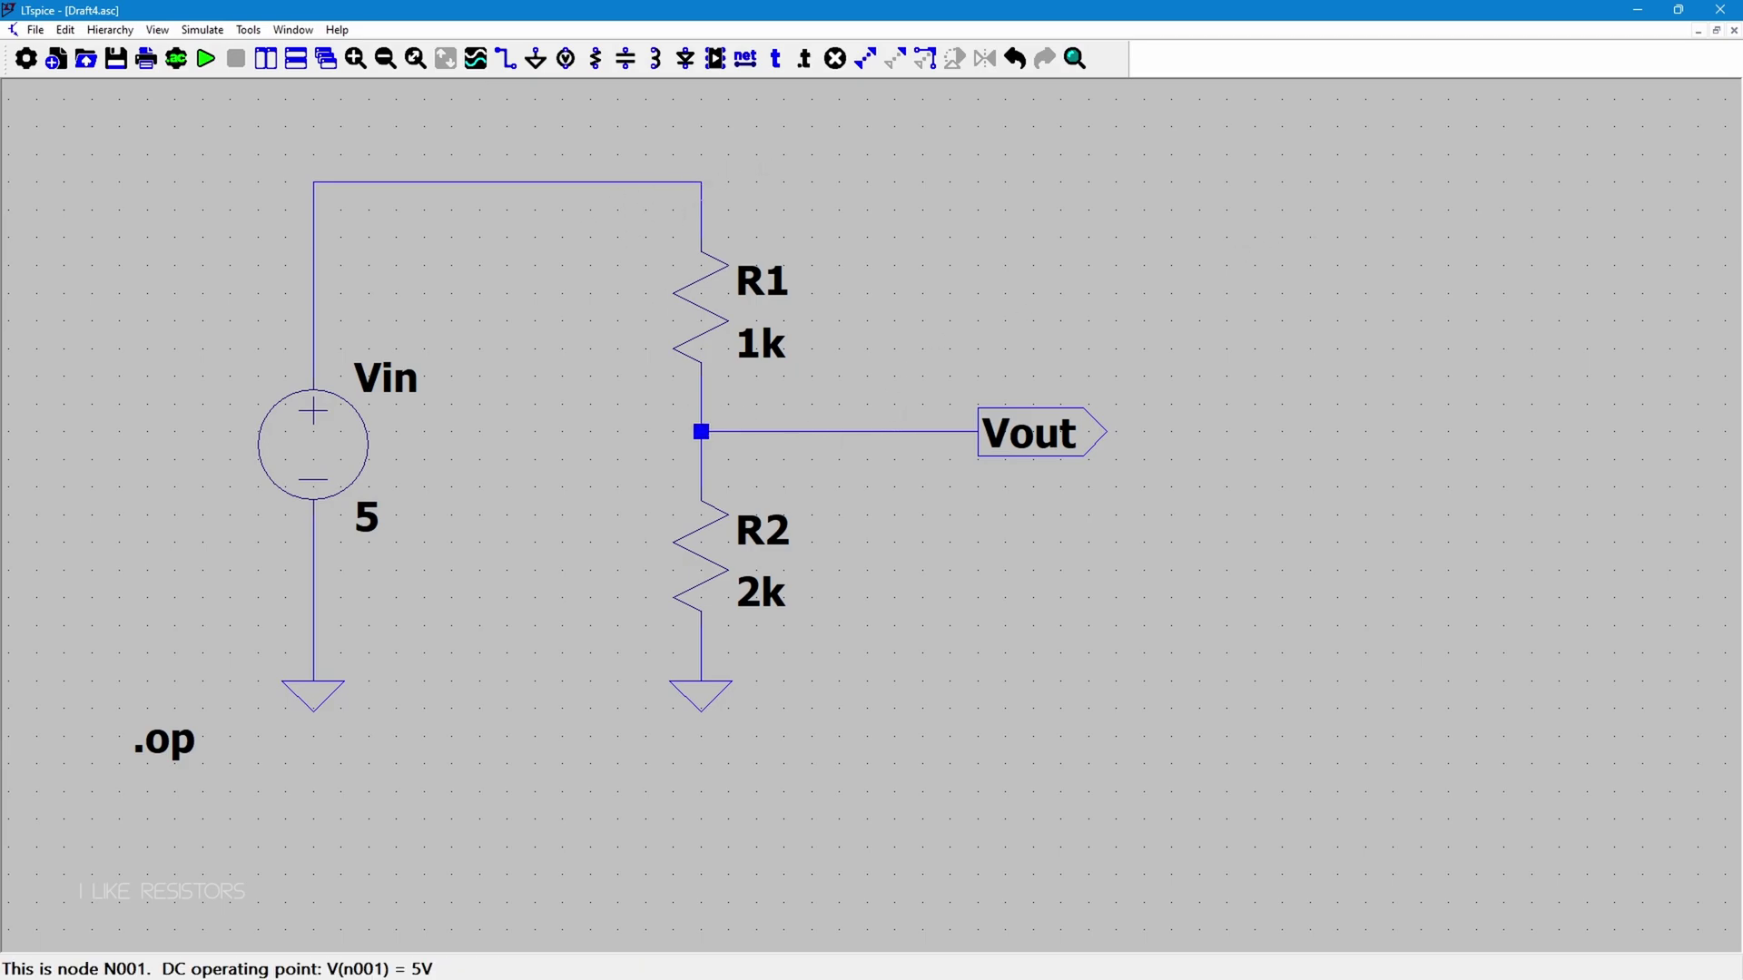
pyautogui.click(700, 431)
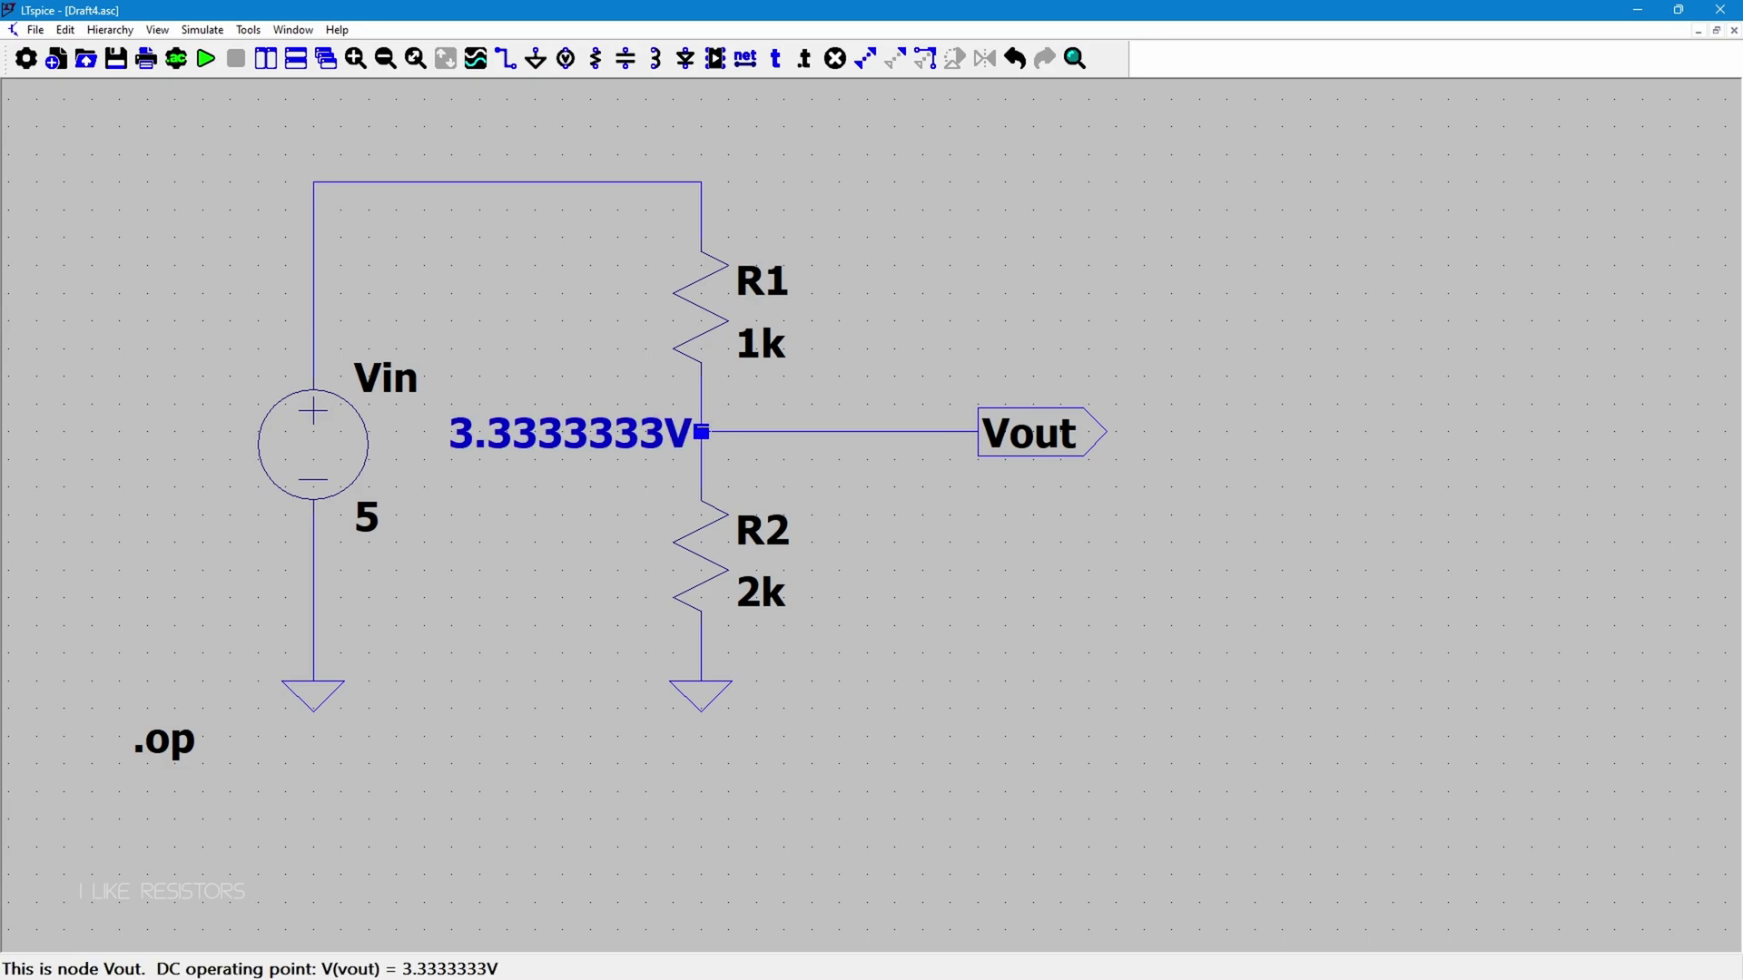
pyautogui.moveTo(701, 231)
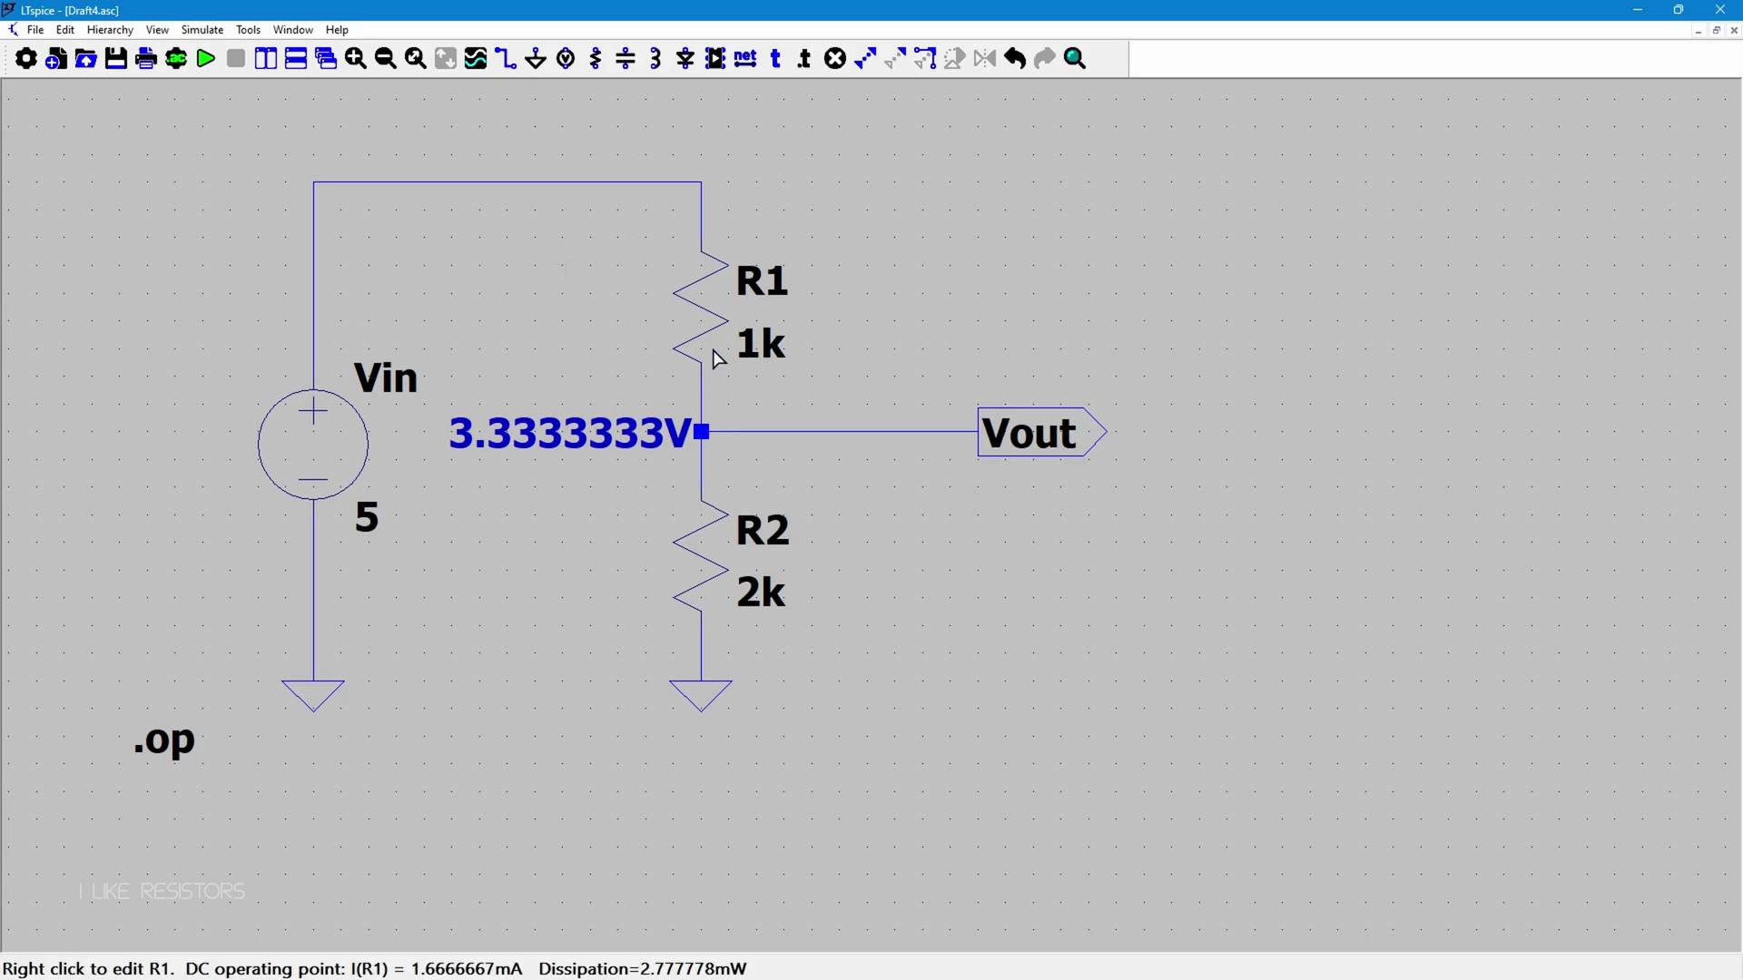
pyautogui.click(313, 182)
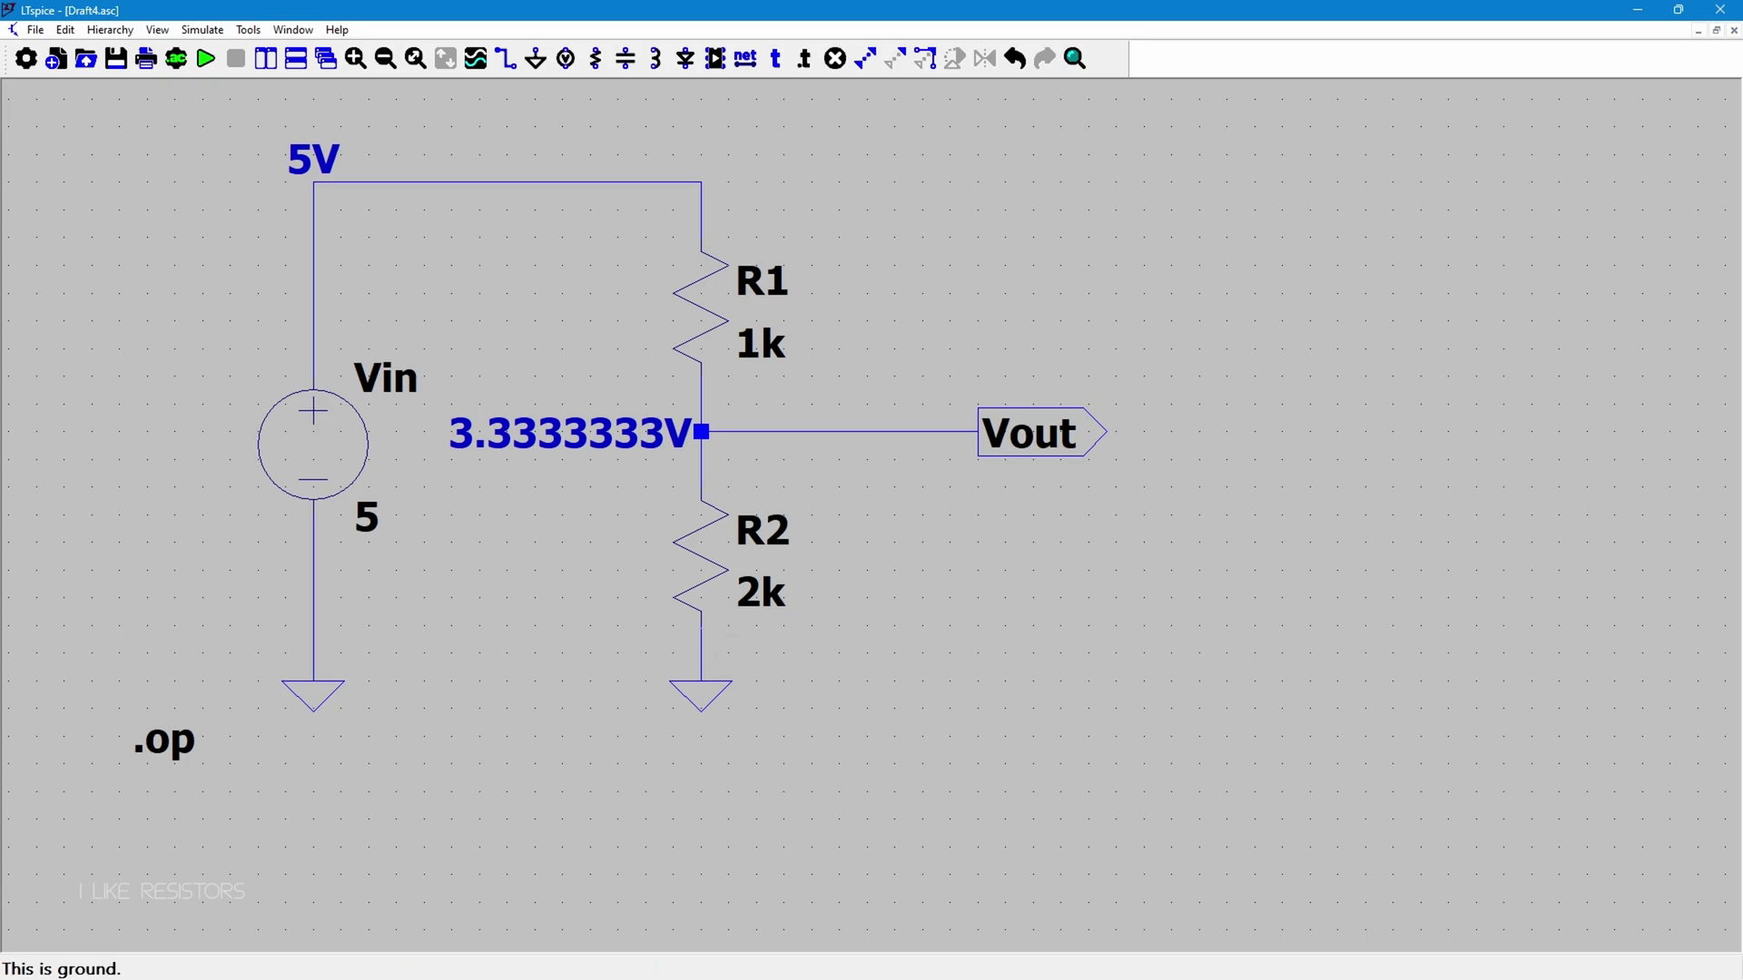
pyautogui.click(703, 612)
pyautogui.click(314, 626)
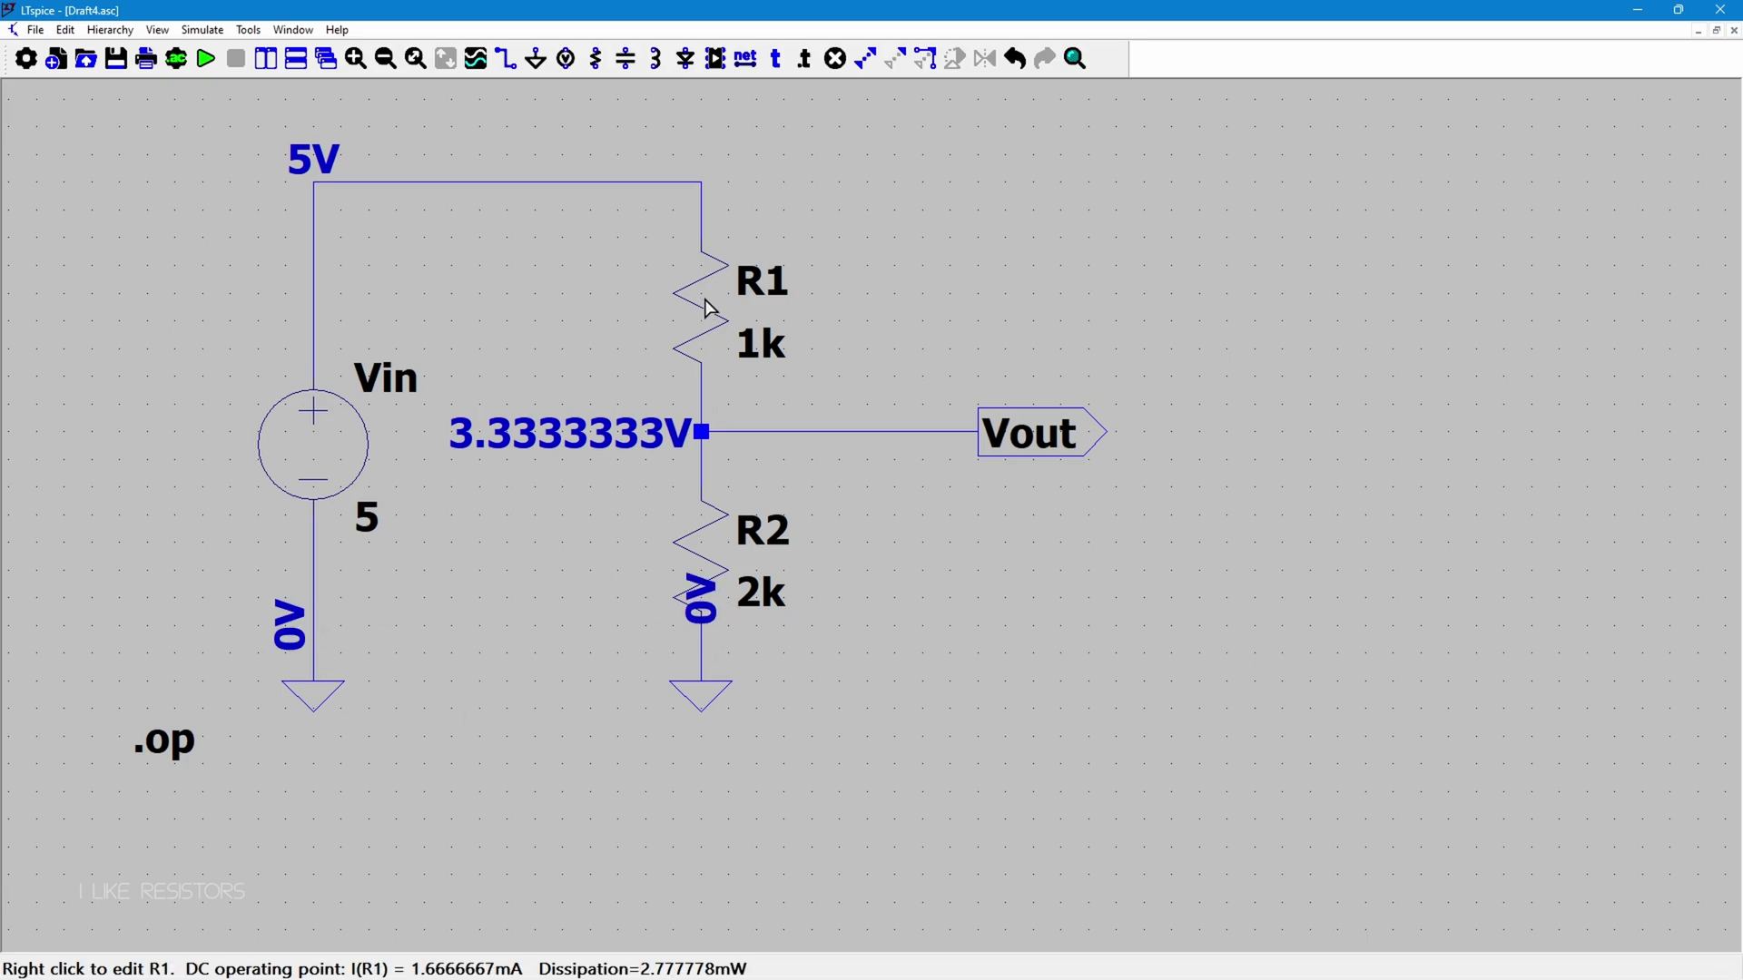